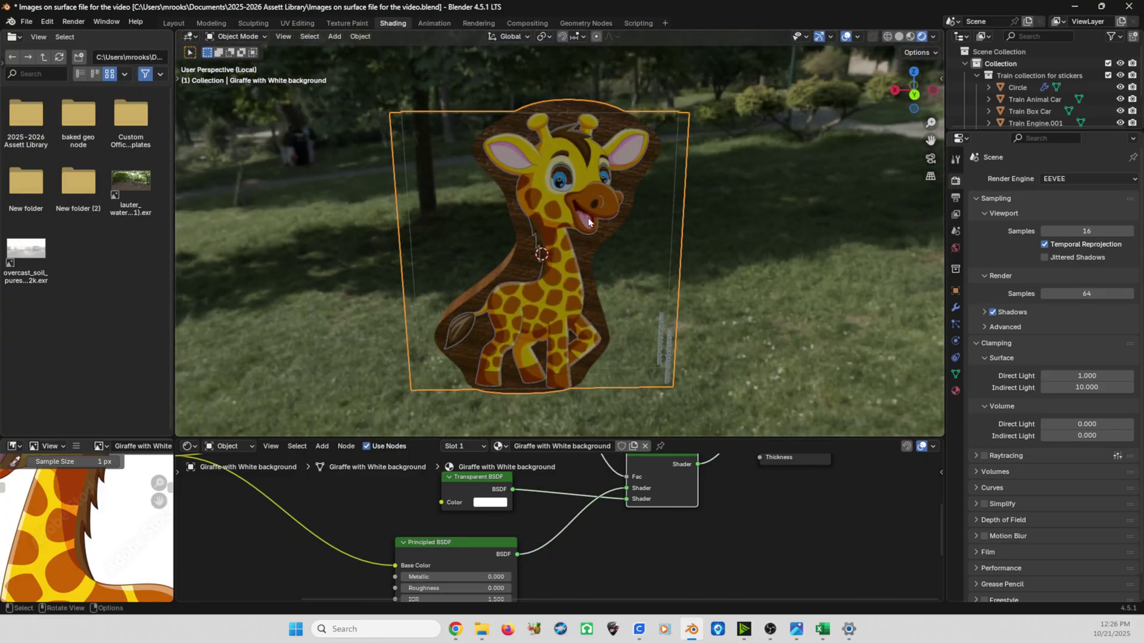
# Import Elephant with White Background.png from the Images for Decals folder as an image mesh plane
pyautogui.scroll(-2, 588, 222)
pyautogui.moveTo(590, 255); pyautogui.dragTo(568, 174, button='middle')
pyautogui.scroll(2, 568, 173)
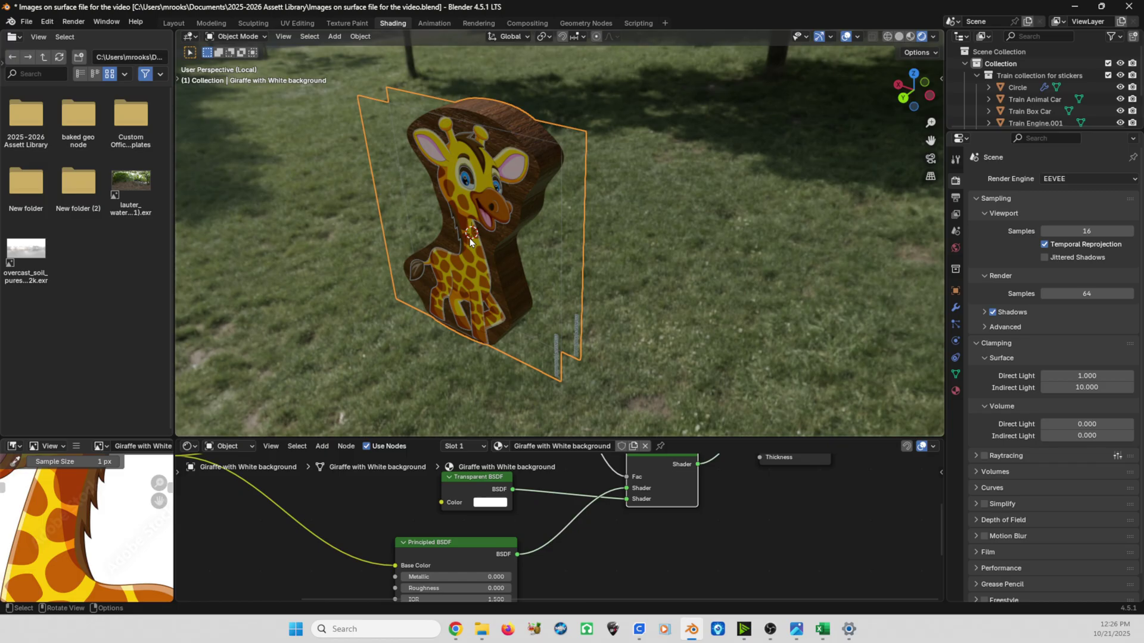
pyautogui.keyDown('shift'); pyautogui.moveTo(623, 240); pyautogui.dragTo(552, 242, button='middle'); pyautogui.keyUp('shift')
pyautogui.scroll(-2, 552, 242)
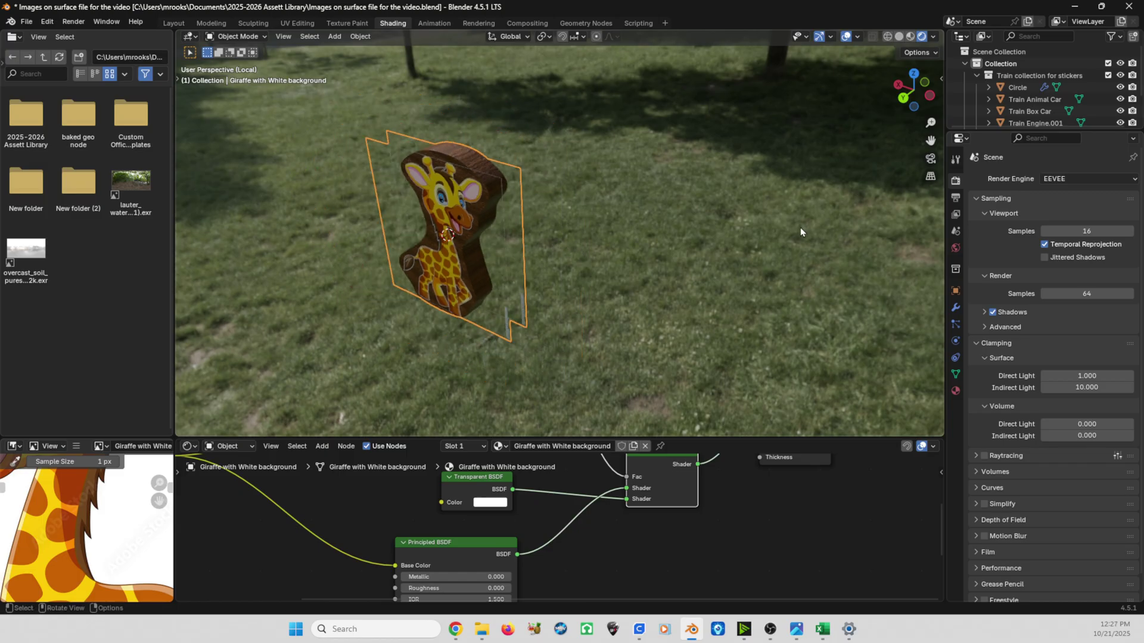
pyautogui.hotkey('shift', 'a')
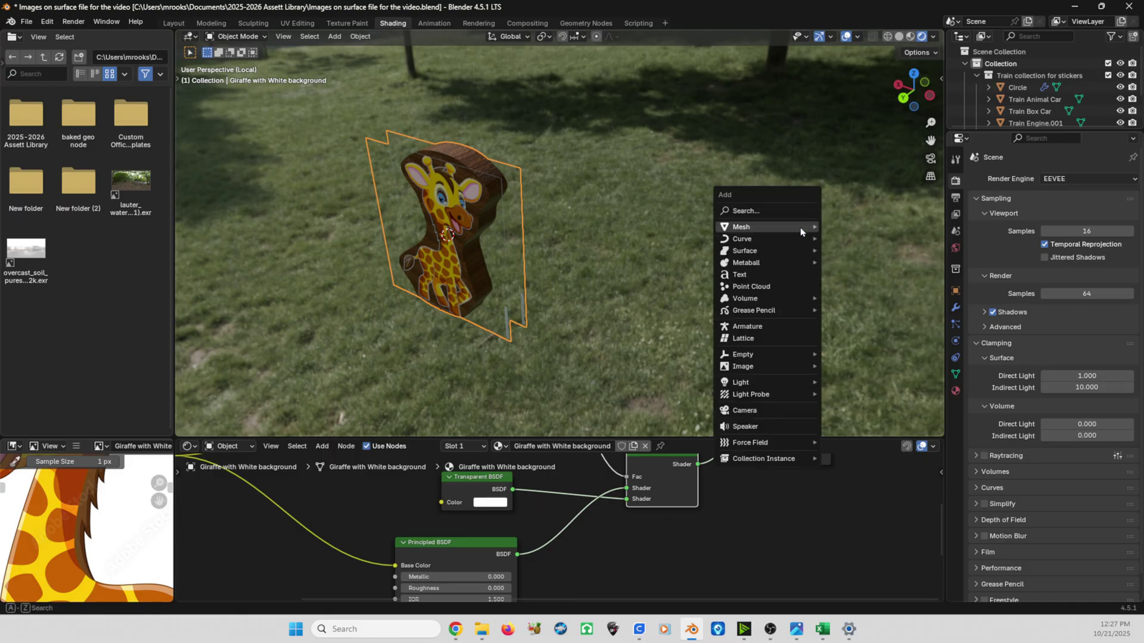
pyautogui.moveTo(800, 231)
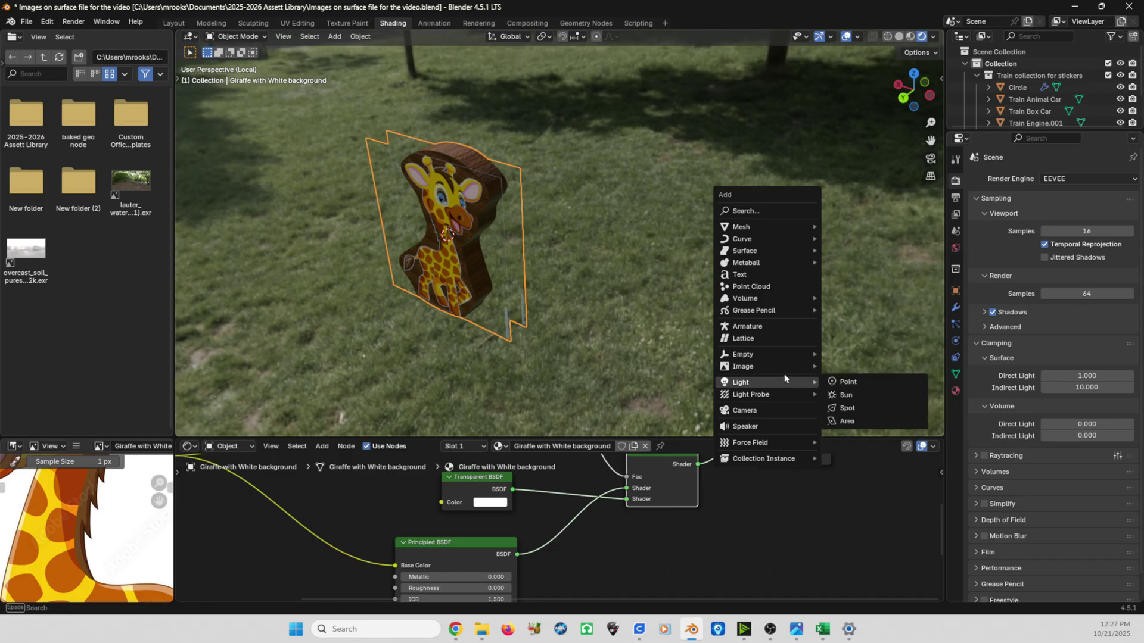
pyautogui.moveTo(794, 369)
pyautogui.click(850, 391)
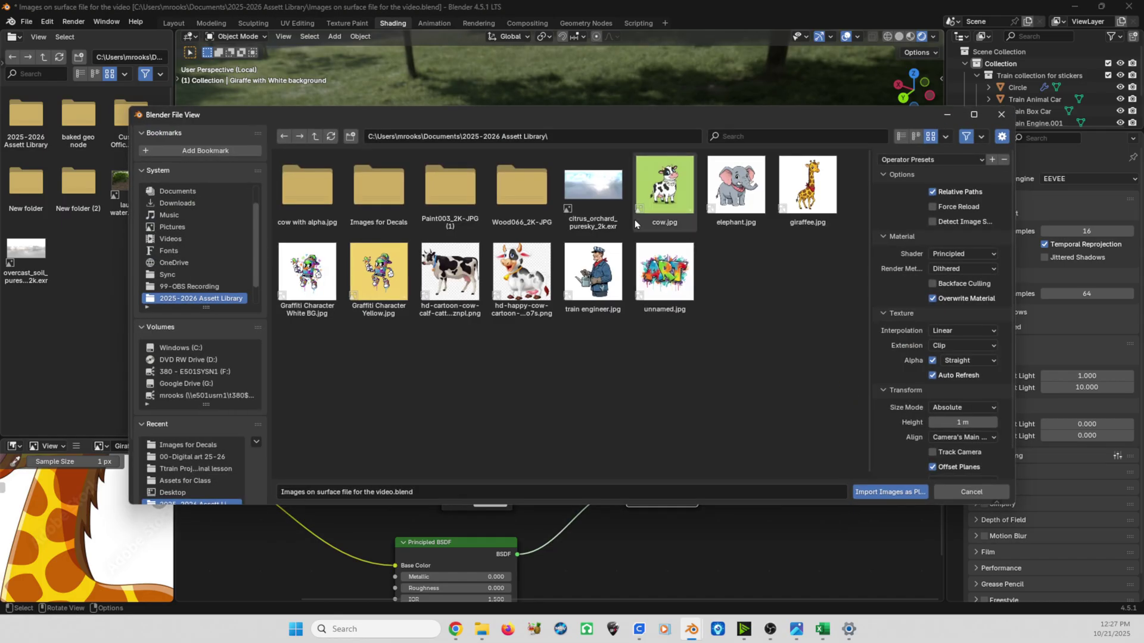
pyautogui.click(379, 189)
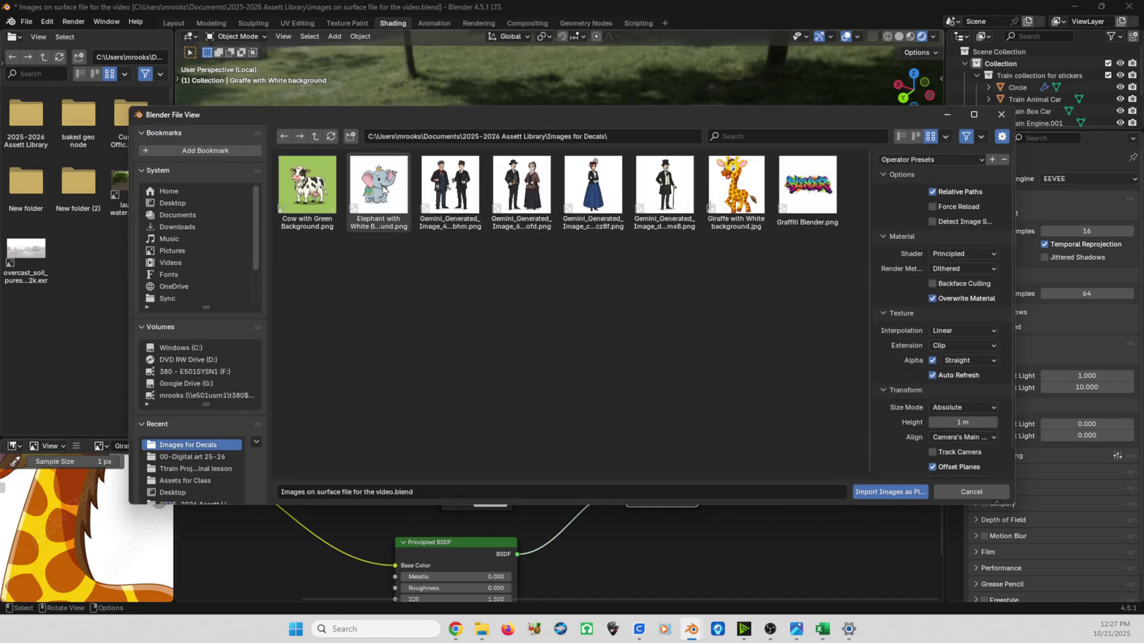
pyautogui.doubleClick(384, 190)
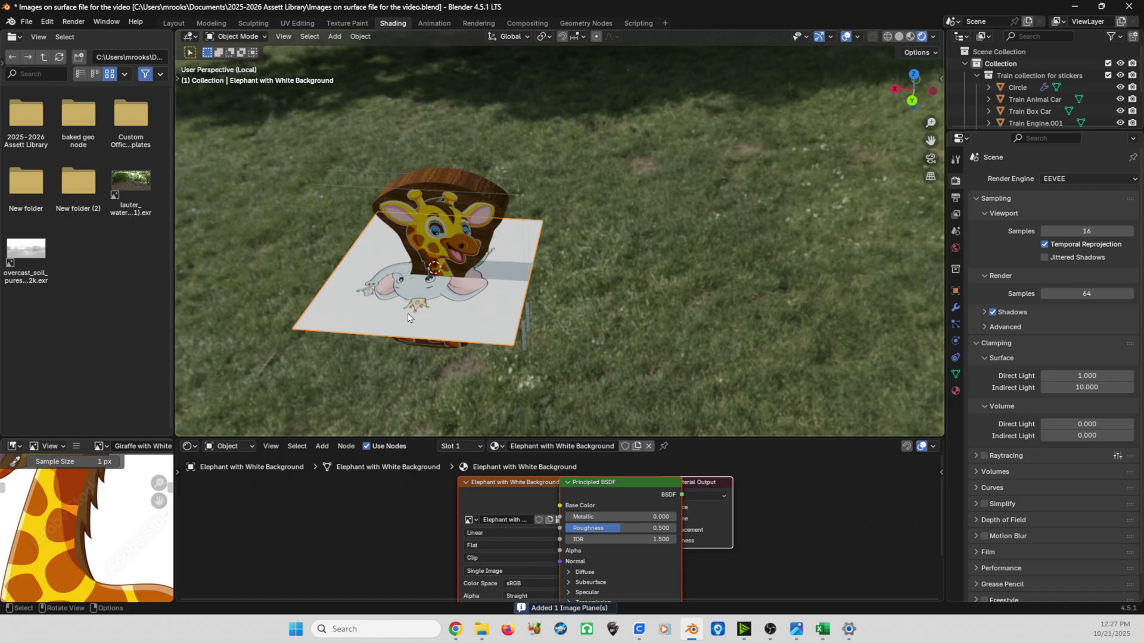
# Isolate the elephant image plane in local view and rotate it upright by 90° about the X axis
pyautogui.press('KP_Divide')
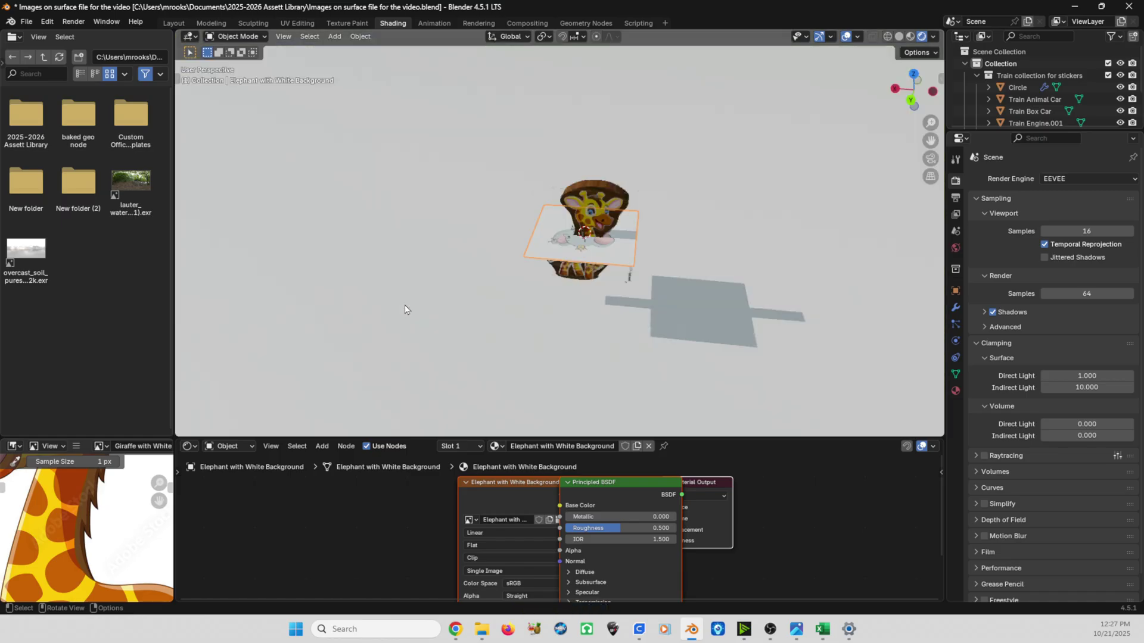
pyautogui.moveTo(409, 315); pyautogui.dragTo(466, 385, button='middle')
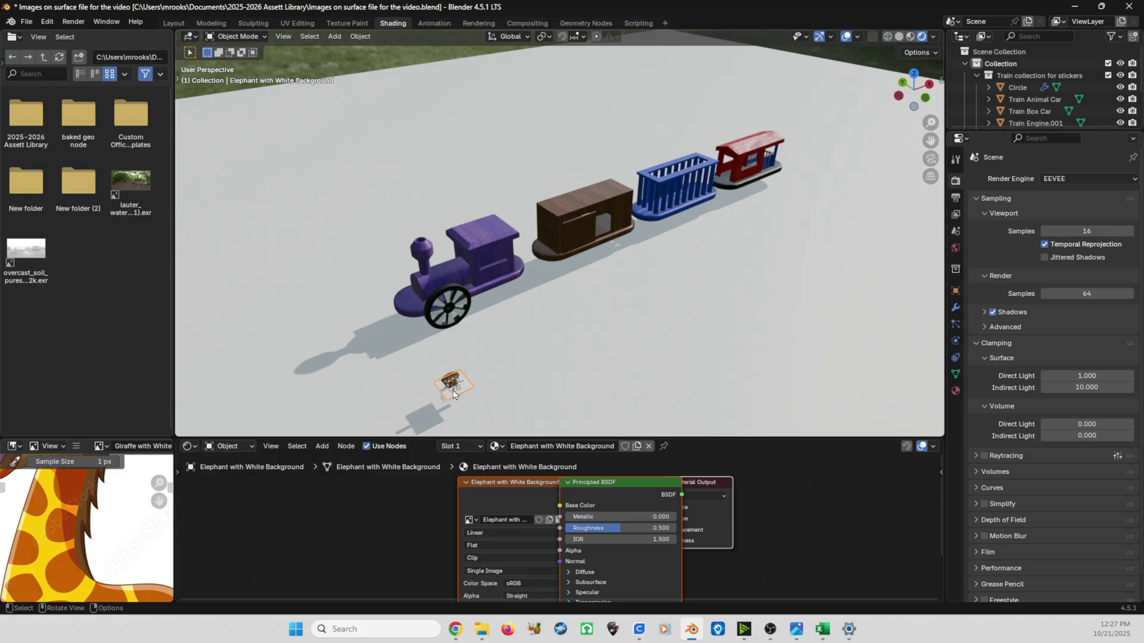
pyautogui.press('KP_Divide')
pyautogui.moveTo(452, 392); pyautogui.dragTo(520, 301, button='middle')
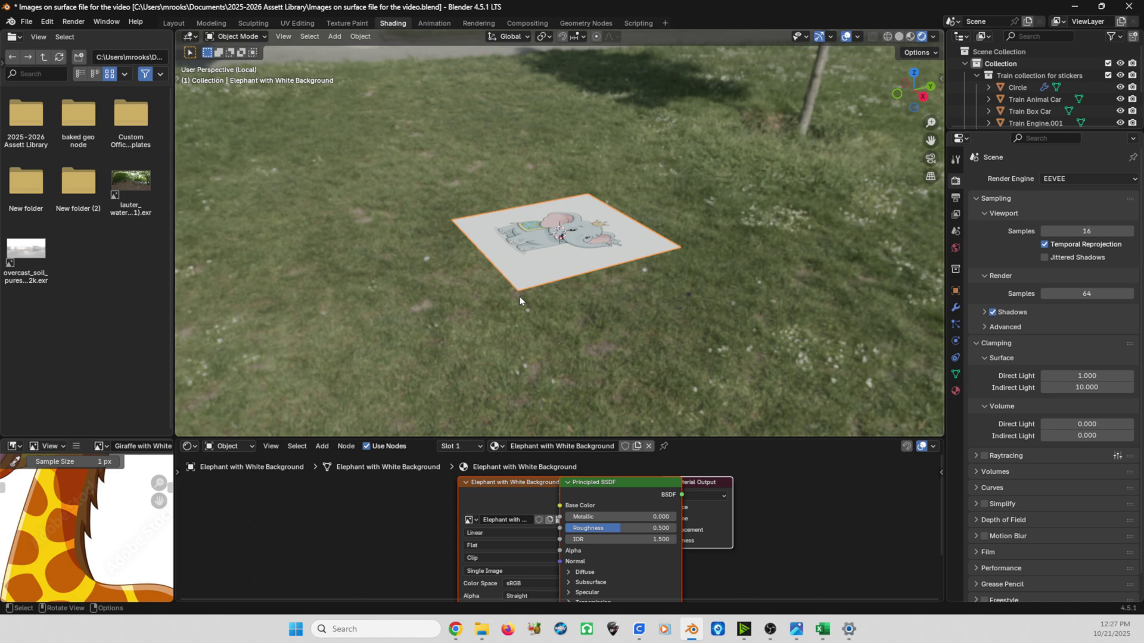
pyautogui.press('r')
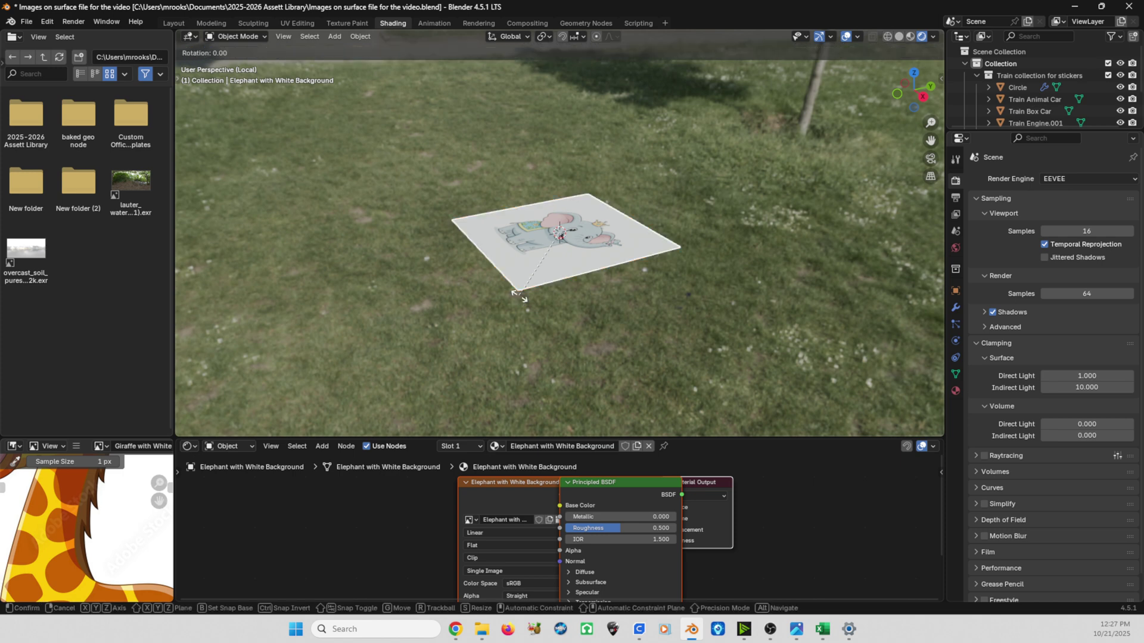
pyautogui.write('x90')
pyautogui.press('Return')
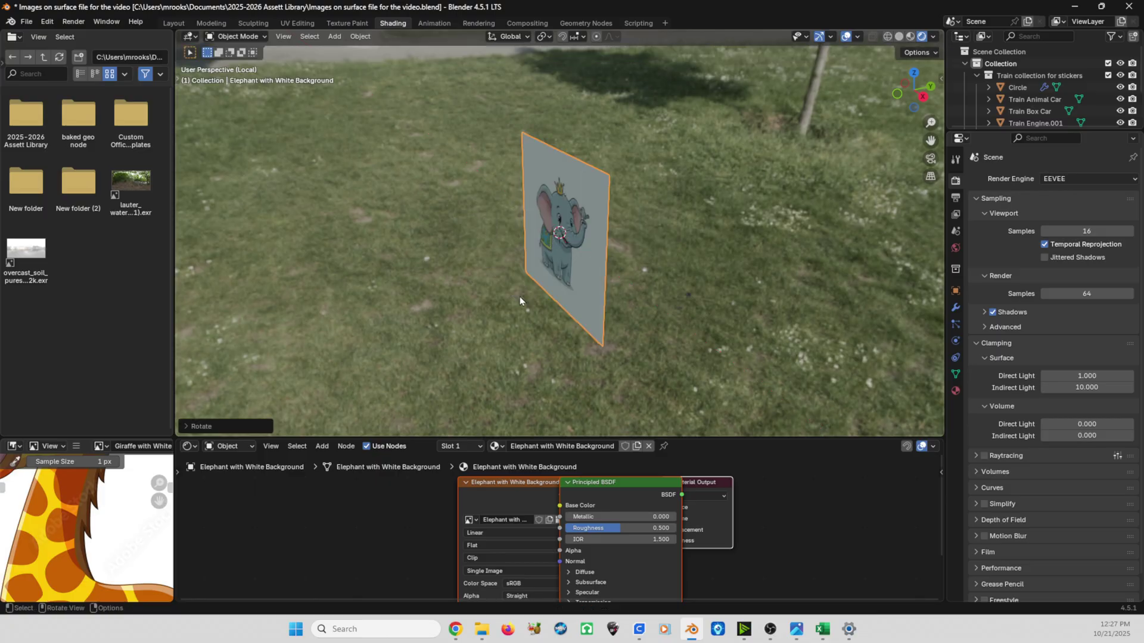
# Add a mesh plane and rotate it 90° about the X axis so it stands parallel to the elephant image
pyautogui.moveTo(520, 301); pyautogui.dragTo(609, 73, button='middle')
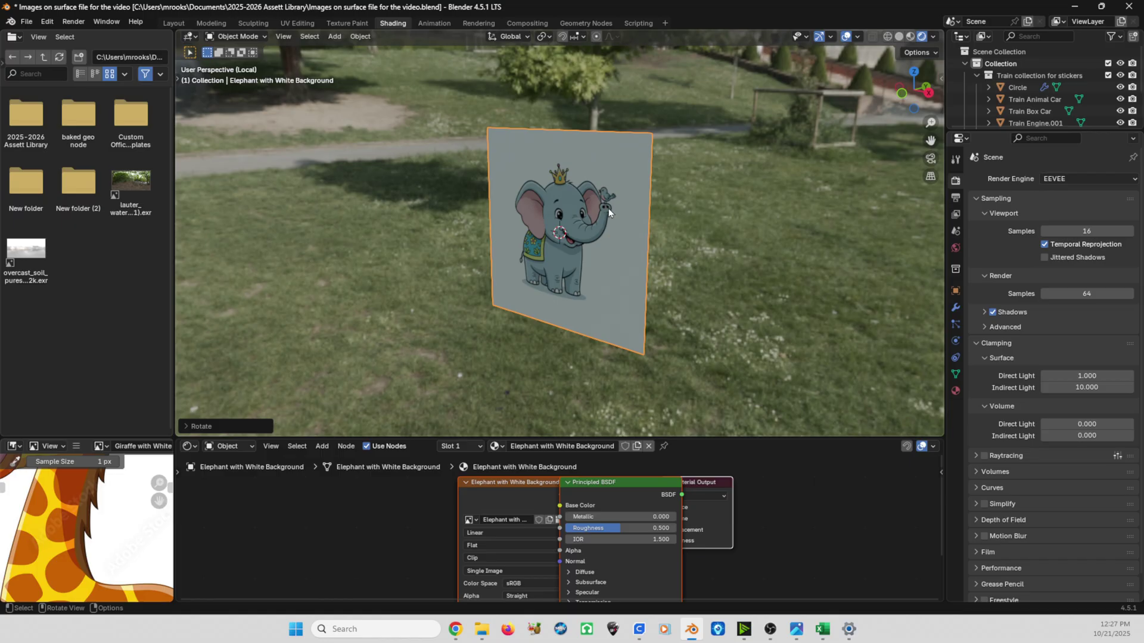
pyautogui.press('shift')
pyautogui.hotkey('shift', 'a')
pyautogui.moveTo(581, 71)
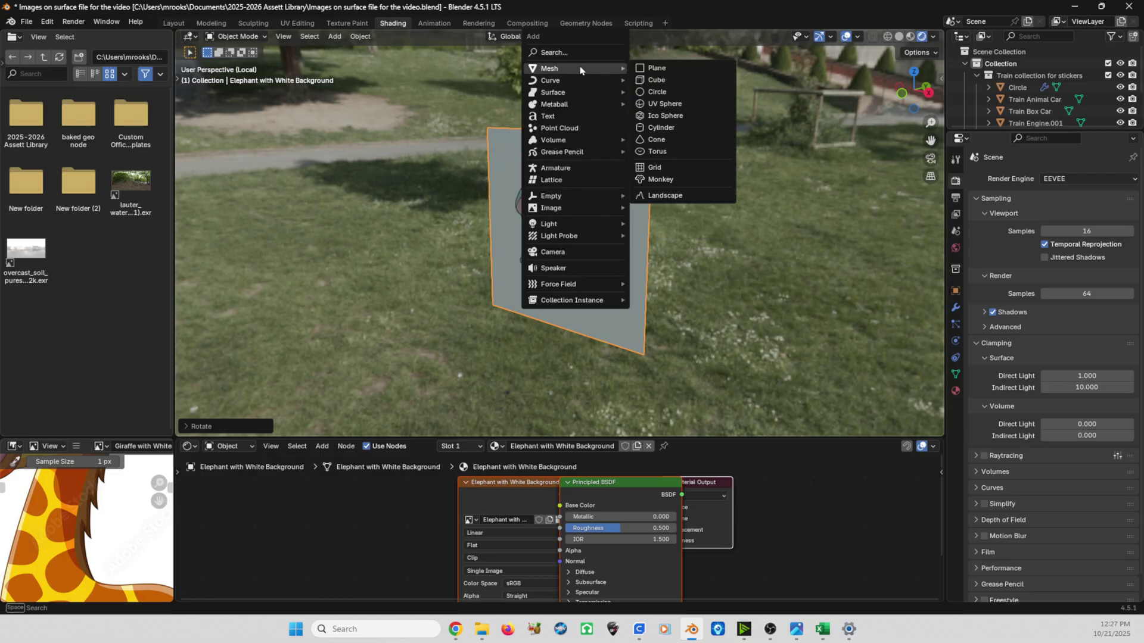
pyautogui.click(655, 67)
pyautogui.press('r')
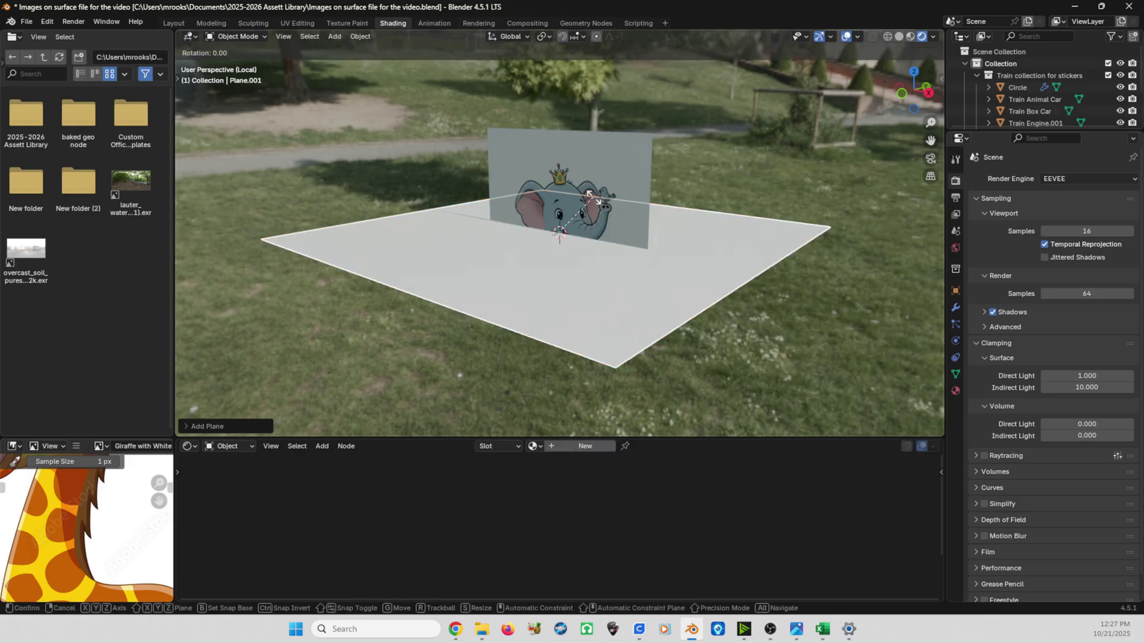
pyautogui.write('x')
pyautogui.write('90')
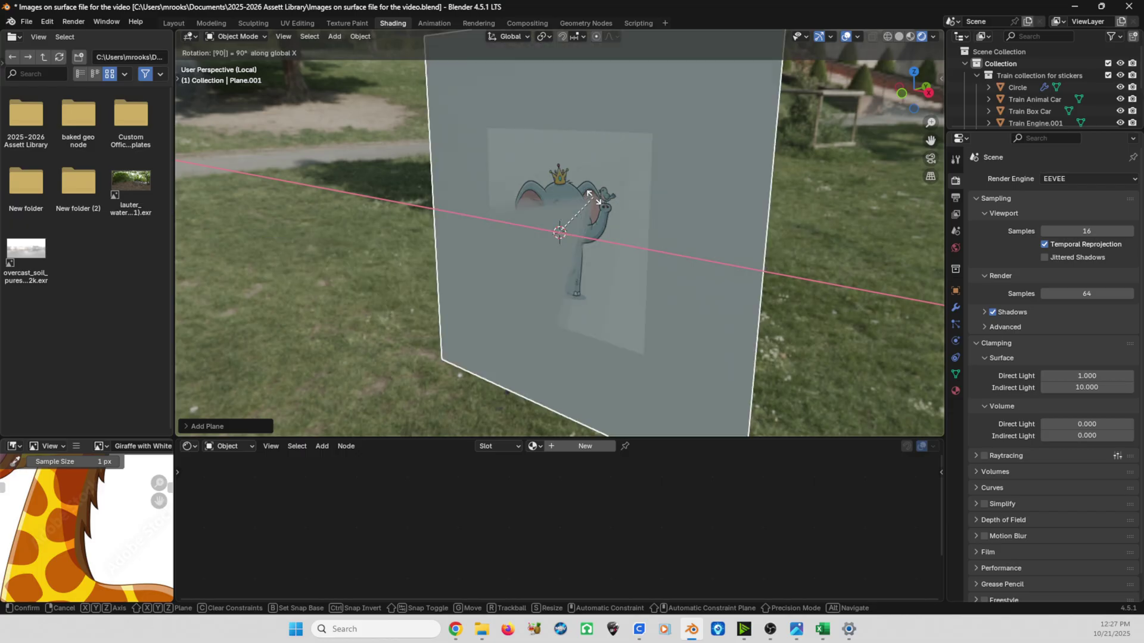
pyautogui.press('Return')
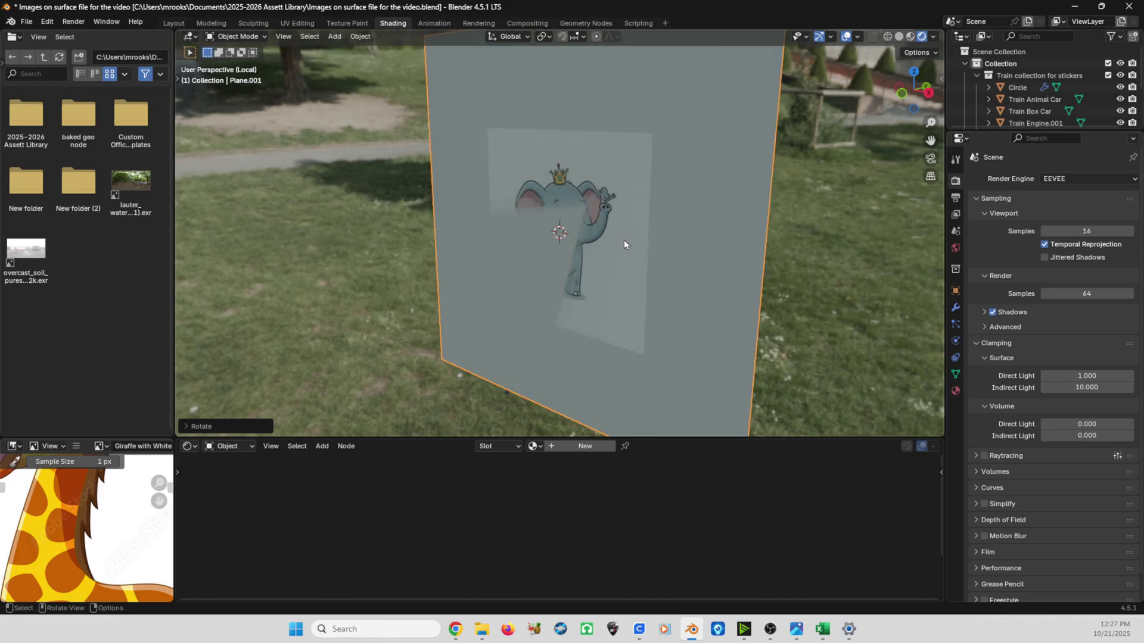
# Move the new plane along Y in front of the elephant image and, in front view, scale it to about 0.09
pyautogui.press('g')
pyautogui.press('y')
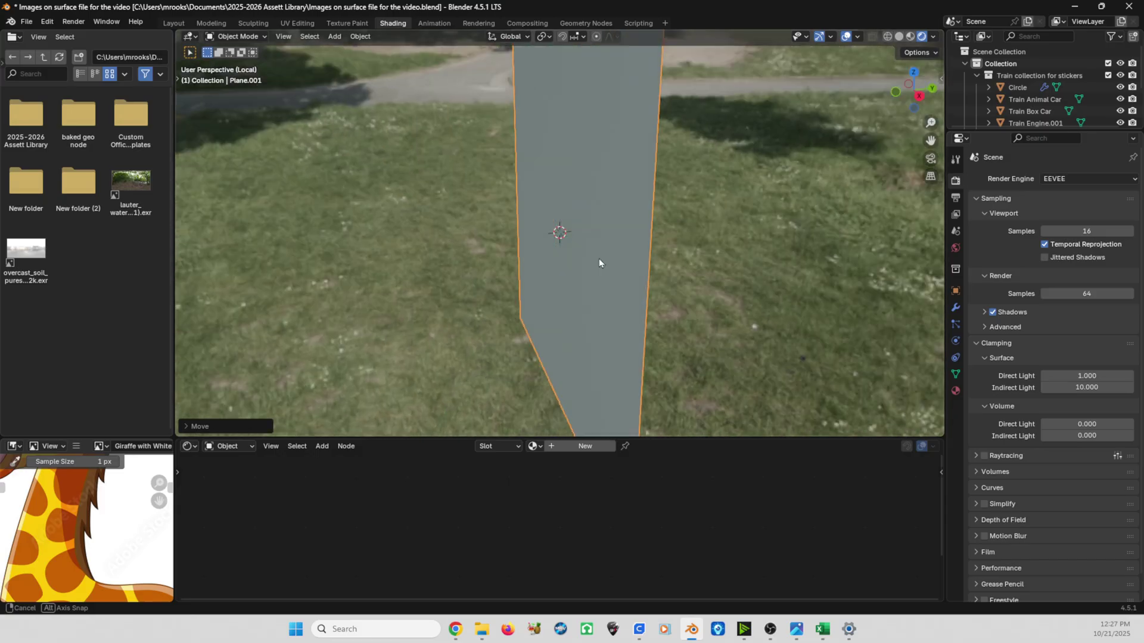
pyautogui.click(572, 251)
pyautogui.press('KP_1')
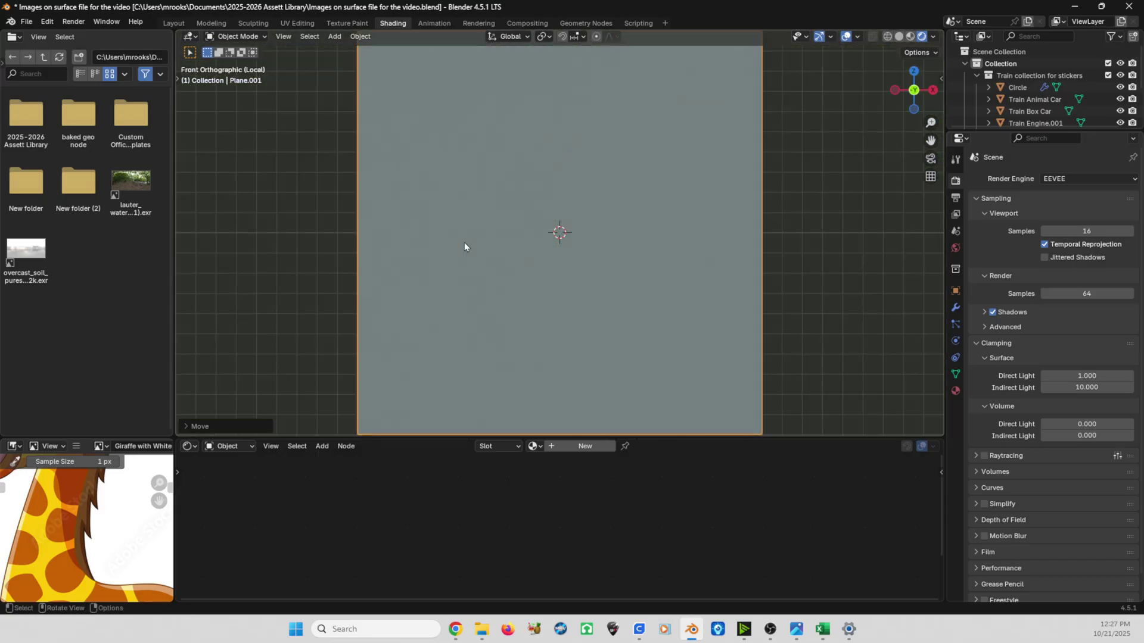
pyautogui.moveTo(446, 437); pyautogui.dragTo(445, 482)
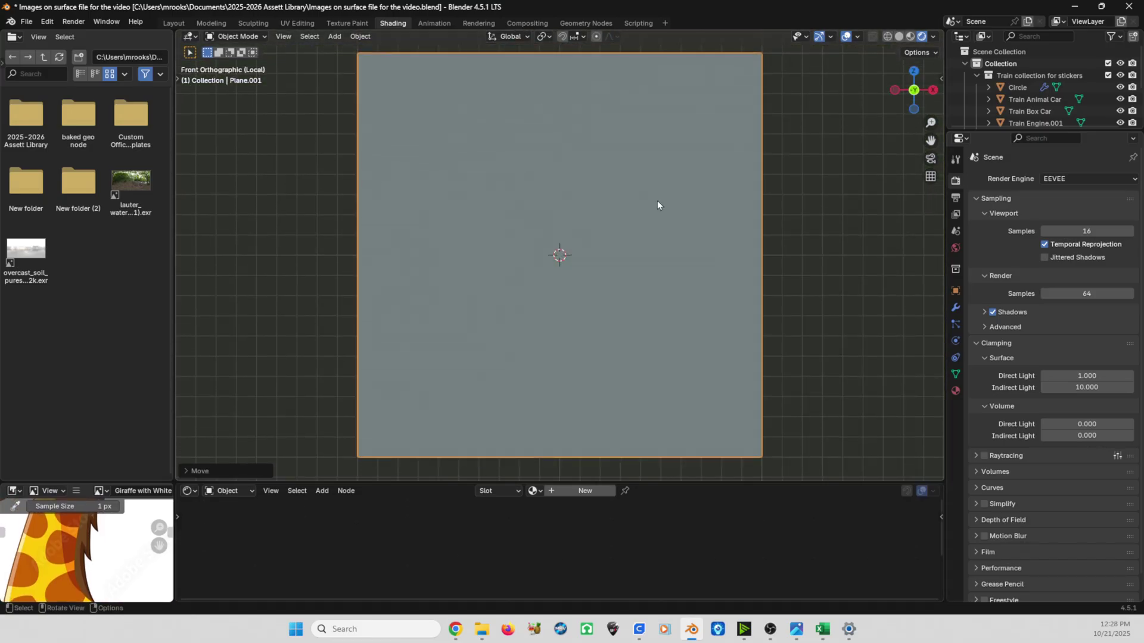
pyautogui.press('s')
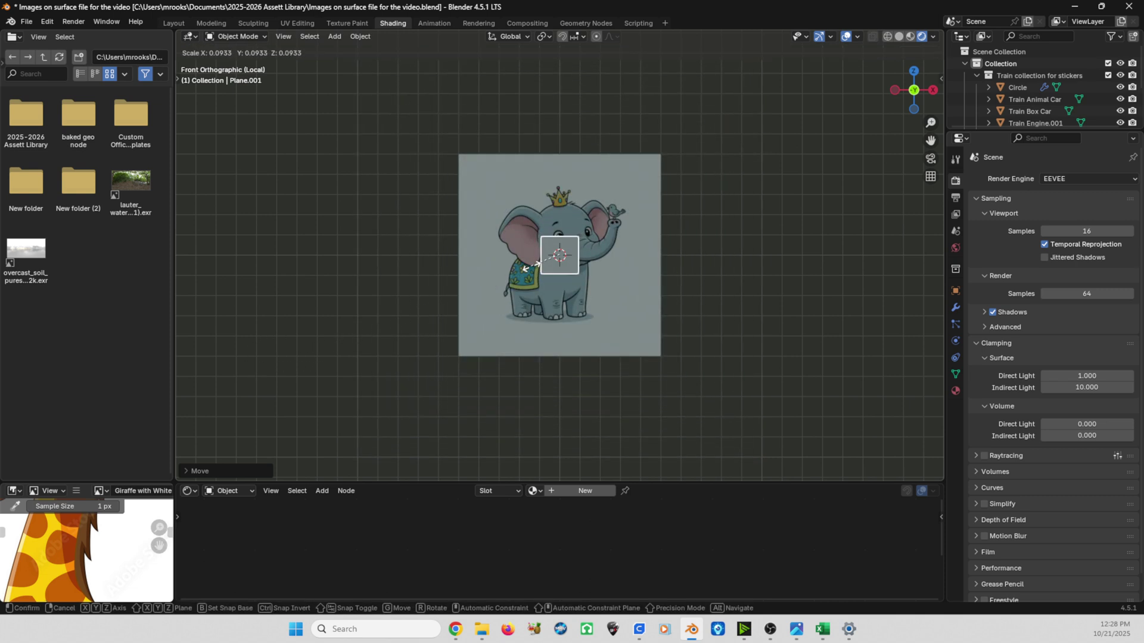
pyautogui.click(533, 271)
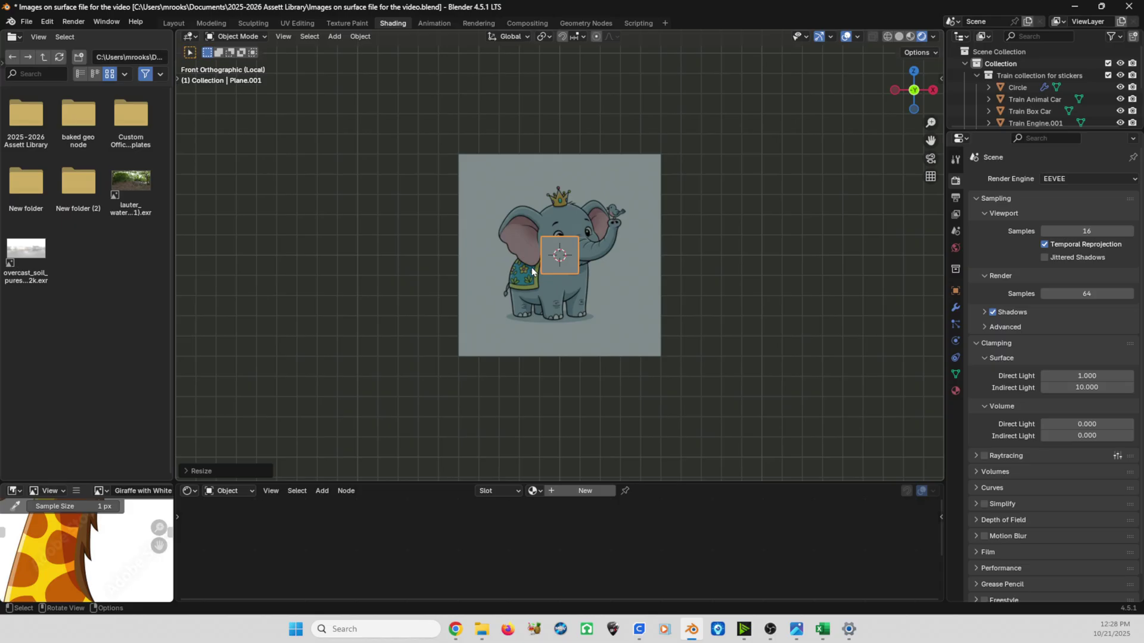
# Move the small plane down along Z so its lower edge sits just below the elephant's feet
pyautogui.scroll(2, 532, 271)
pyautogui.press('g')
pyautogui.press('z')
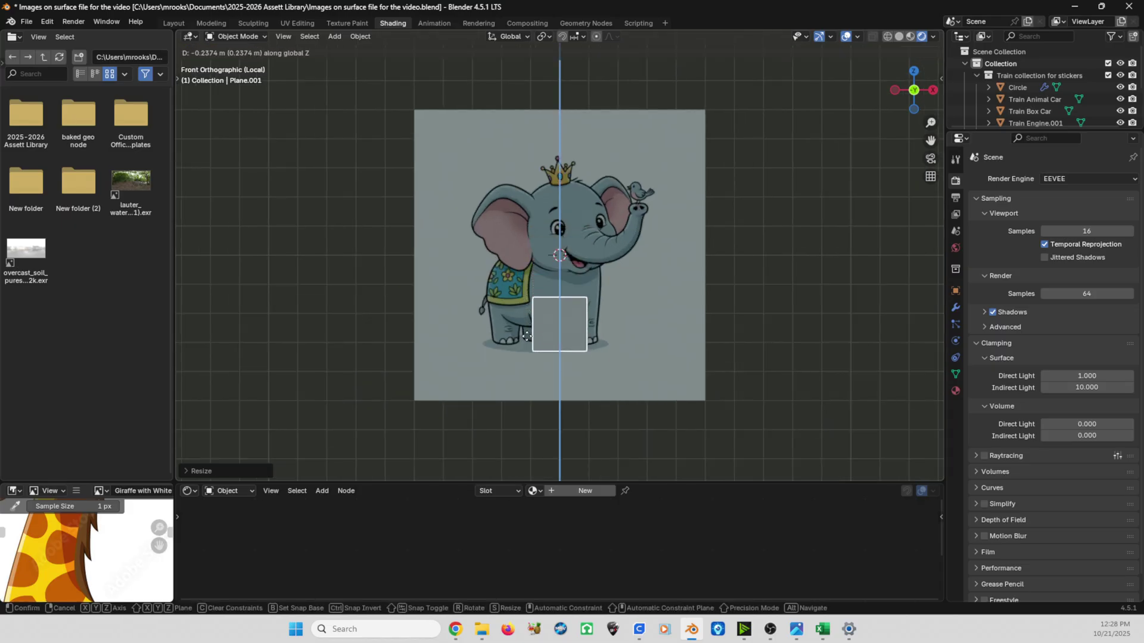
pyautogui.click(527, 344)
pyautogui.scroll(3, 514, 259)
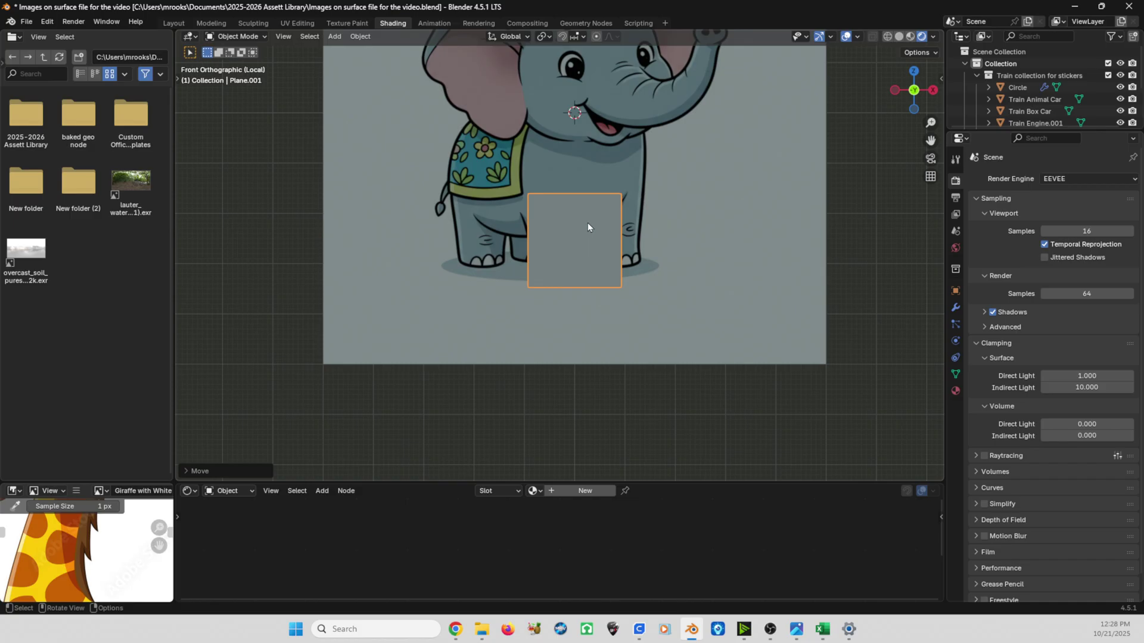
# Delete the plane's two upper vertices in Edit Mode, keeping only the bottom edge below the feet
pyautogui.press('Tab')
pyautogui.moveTo(483, 175); pyautogui.dragTo(646, 218)
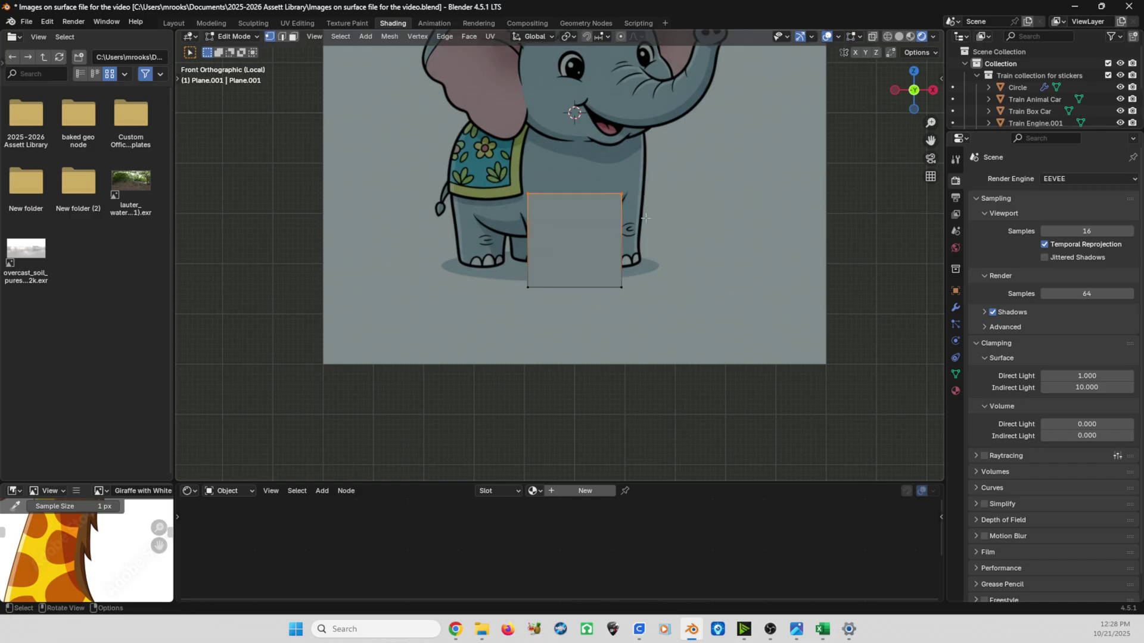
pyautogui.press('x')
pyautogui.click(646, 224)
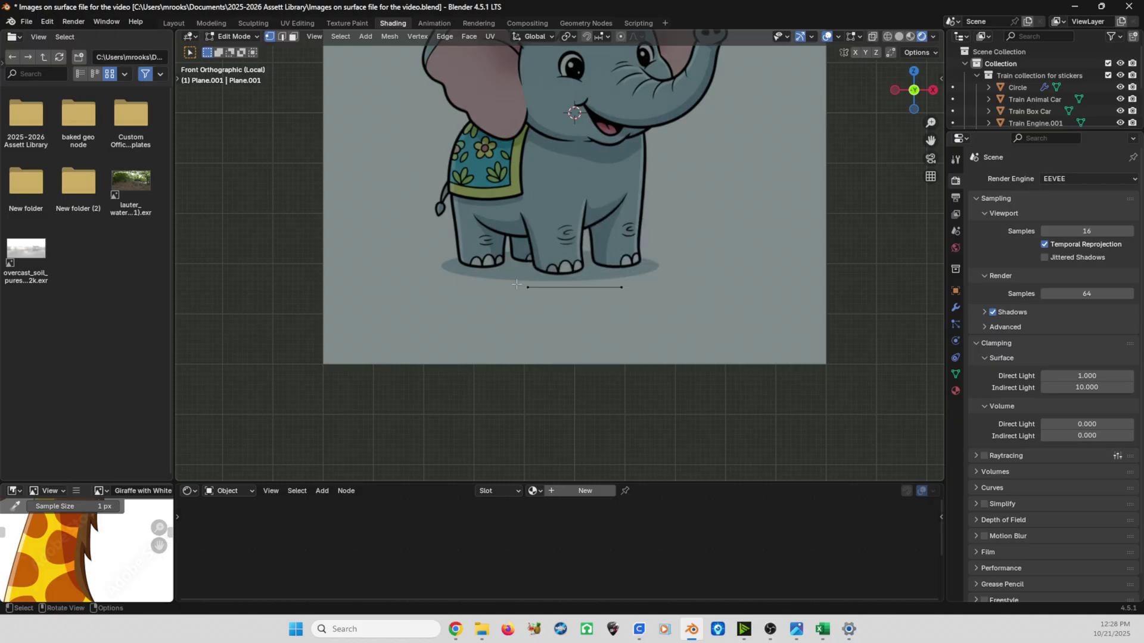
# Move the edge's right vertex outward along X until it lies just past the elephant's front foot
pyautogui.moveTo(514, 278); pyautogui.dragTo(692, 298)
pyautogui.press('g')
pyautogui.press('x')
pyautogui.click(676, 310)
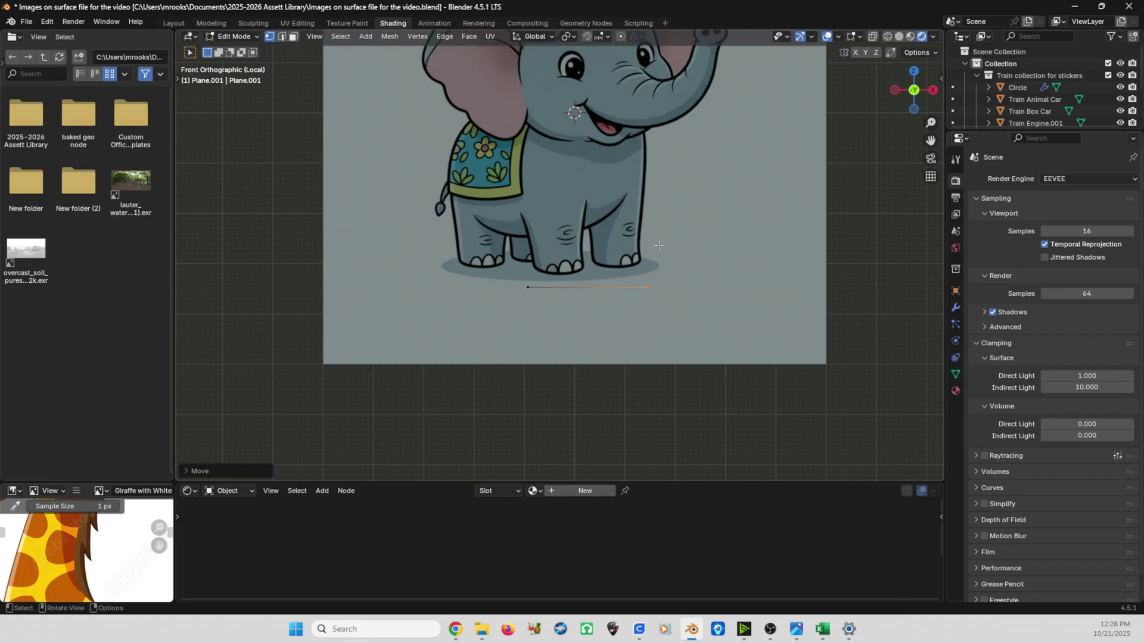
pyautogui.press('g')
pyautogui.press('x')
pyautogui.click(654, 303)
# Move the edge's left vertex outward along X until it lies just past the elephant's rear foot
pyautogui.moveTo(566, 281); pyautogui.dragTo(513, 325)
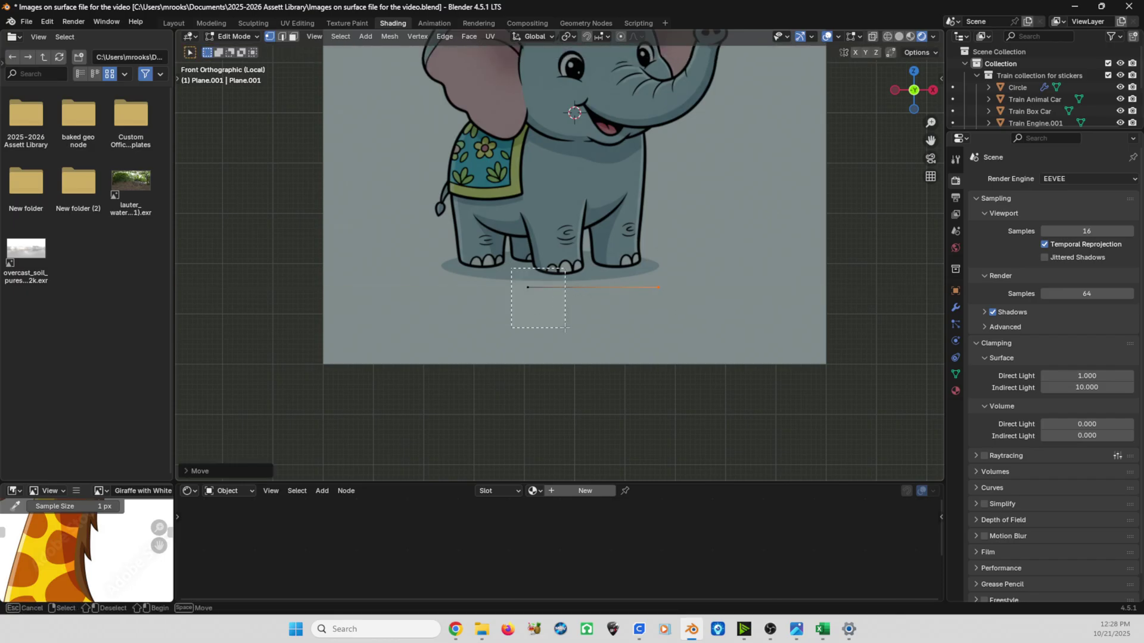
pyautogui.press('g')
pyautogui.press('x')
pyautogui.click(482, 319)
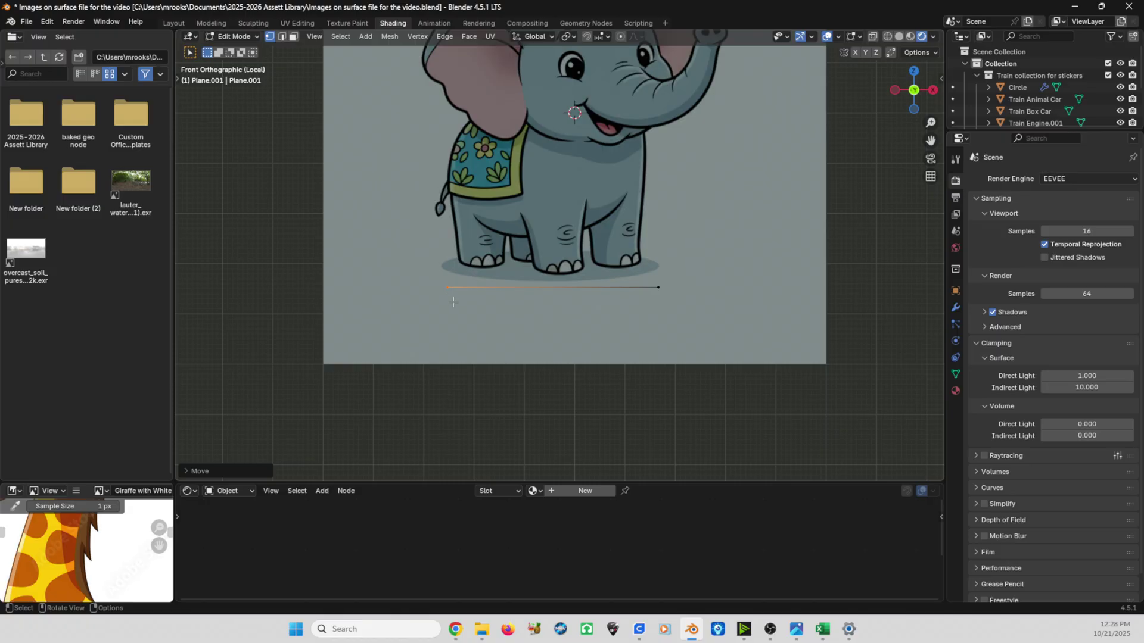
pyautogui.press('g')
pyautogui.press('x')
pyautogui.click(432, 302)
# Extrude the whole bottom edge up along Z by about 0.12 m and widen the new top edge slightly along X
pyautogui.moveTo(394, 260); pyautogui.dragTo(659, 319)
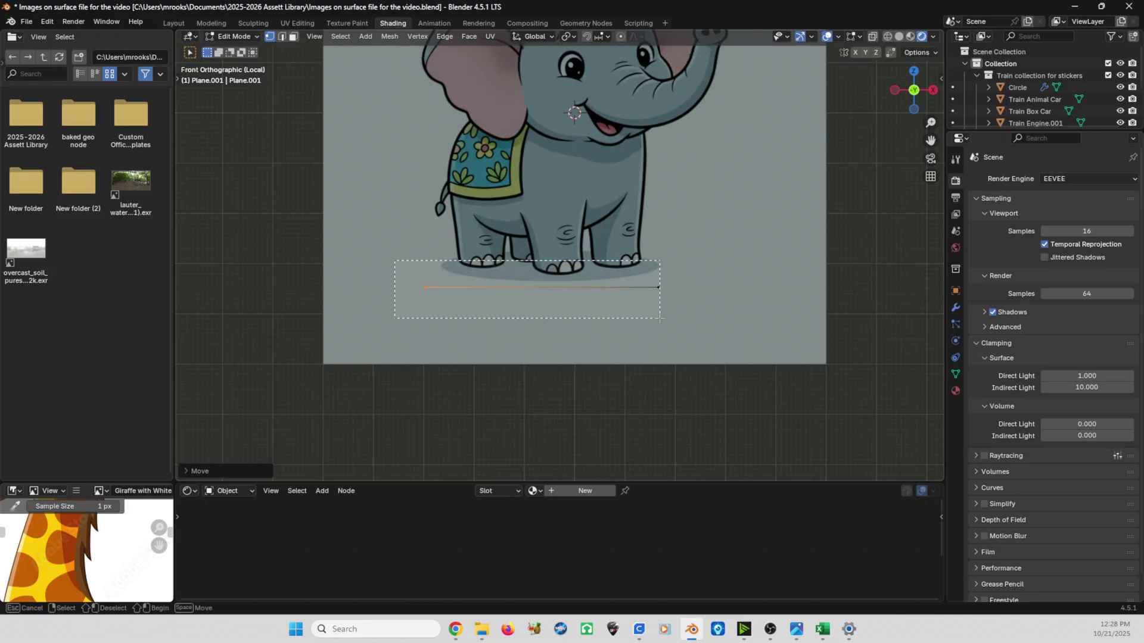
pyautogui.press('e')
pyautogui.press('z')
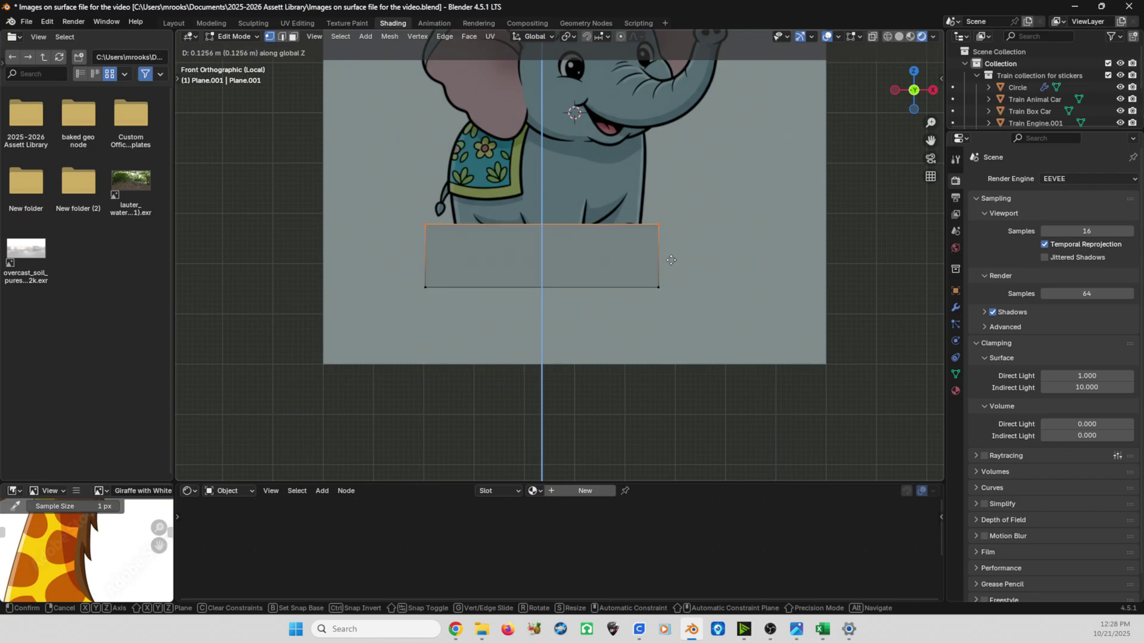
pyautogui.click(680, 264)
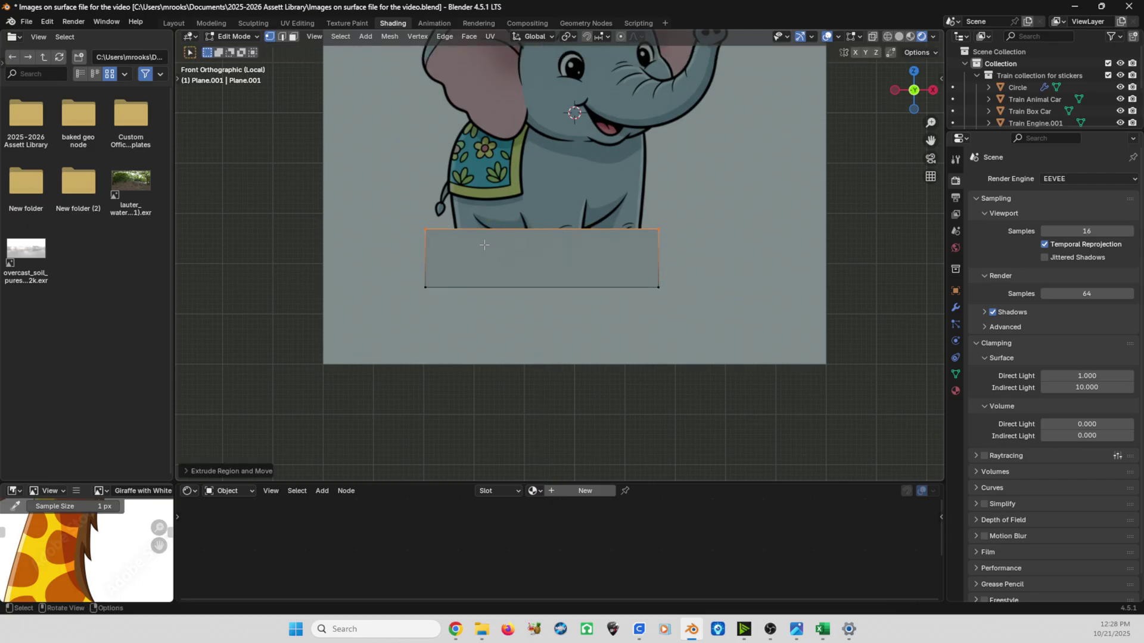
pyautogui.press('s')
pyautogui.press('x')
pyautogui.click(477, 245)
# Extrude the top edge upward again to the elephant's blanket and scale the new edge slightly narrower
pyautogui.press('e')
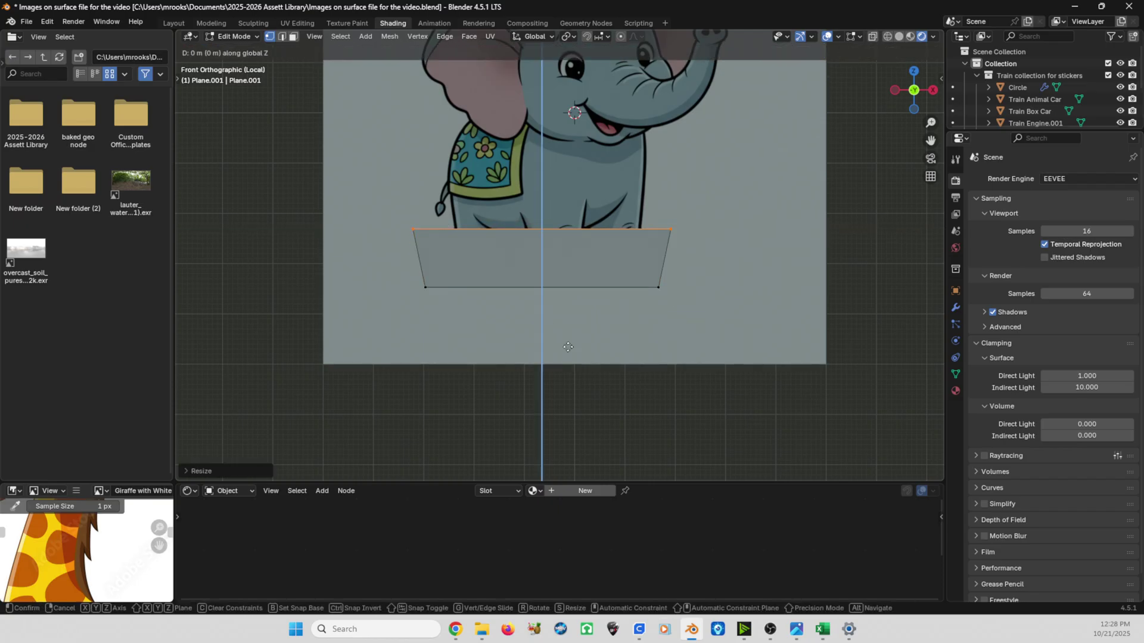
pyautogui.click(566, 278)
pyautogui.press('s')
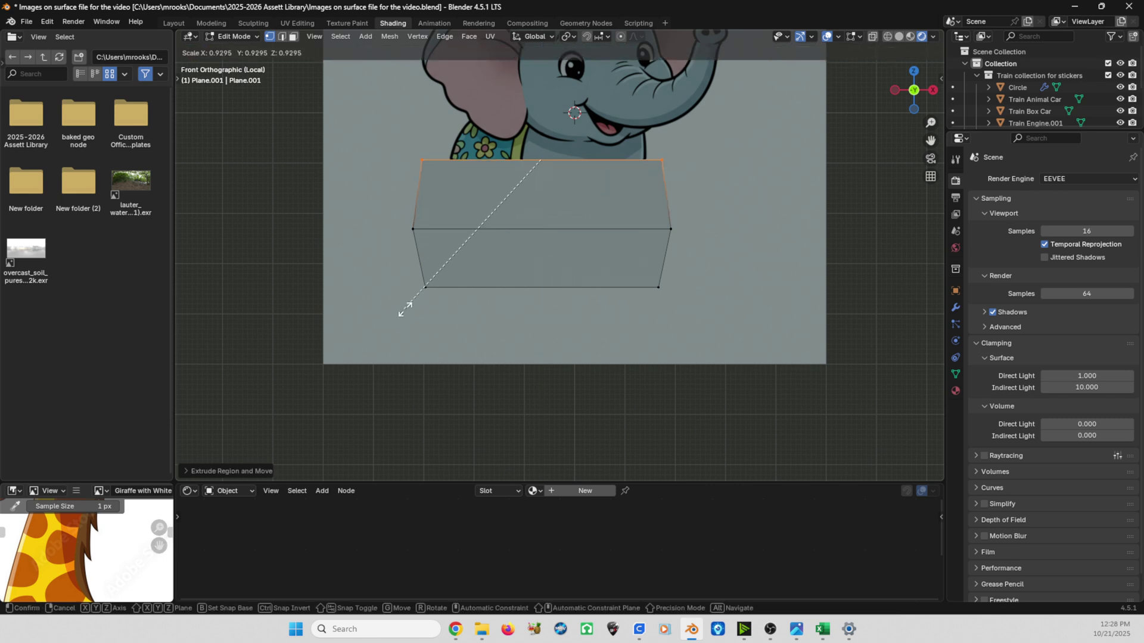
pyautogui.click(396, 307)
pyautogui.keyDown('shift'); pyautogui.moveTo(524, 238); pyautogui.dragTo(525, 308, button='middle'); pyautogui.keyUp('shift')
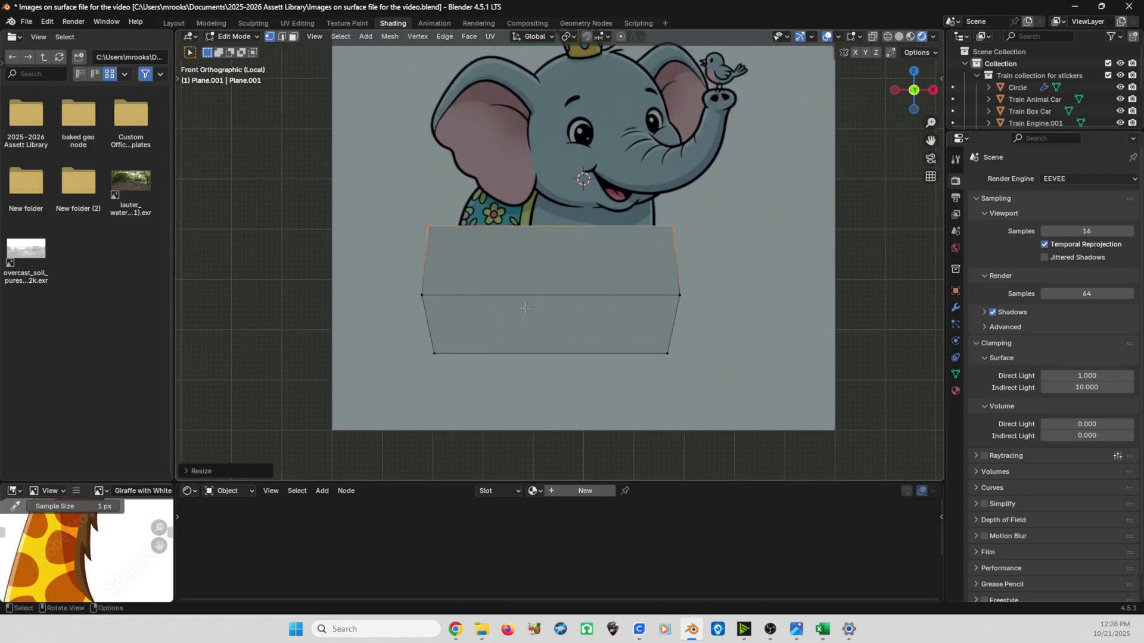
# Extrude the top edge up along Z by about 0.07 m and scale the new edge to about 1.3 times its width
pyautogui.press('e')
pyautogui.press('z')
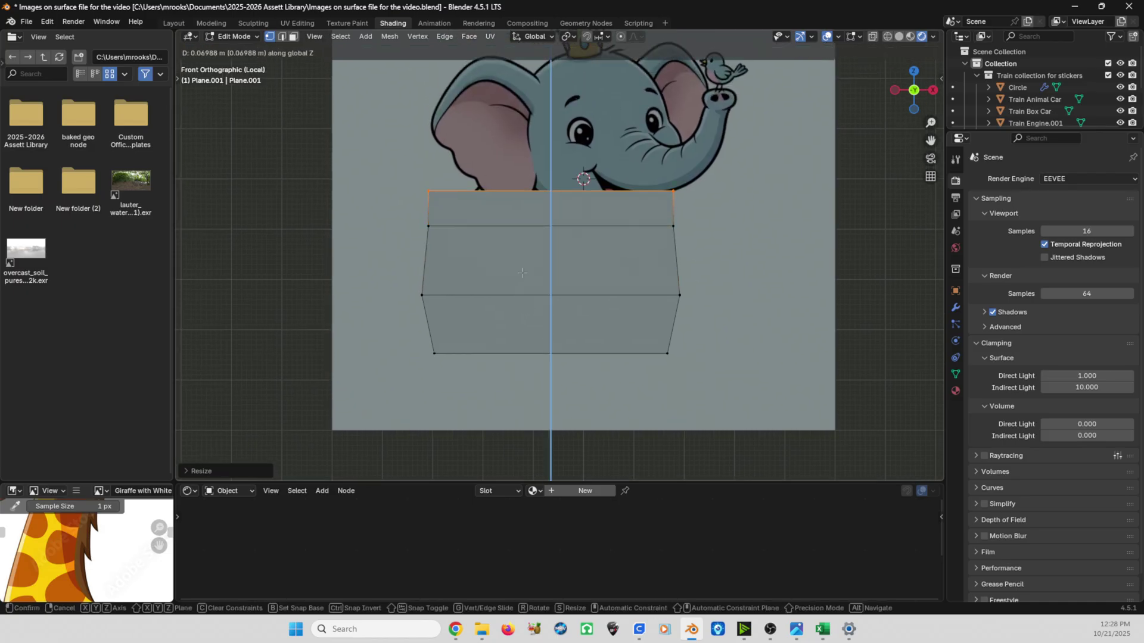
pyautogui.click(511, 273)
pyautogui.press('s')
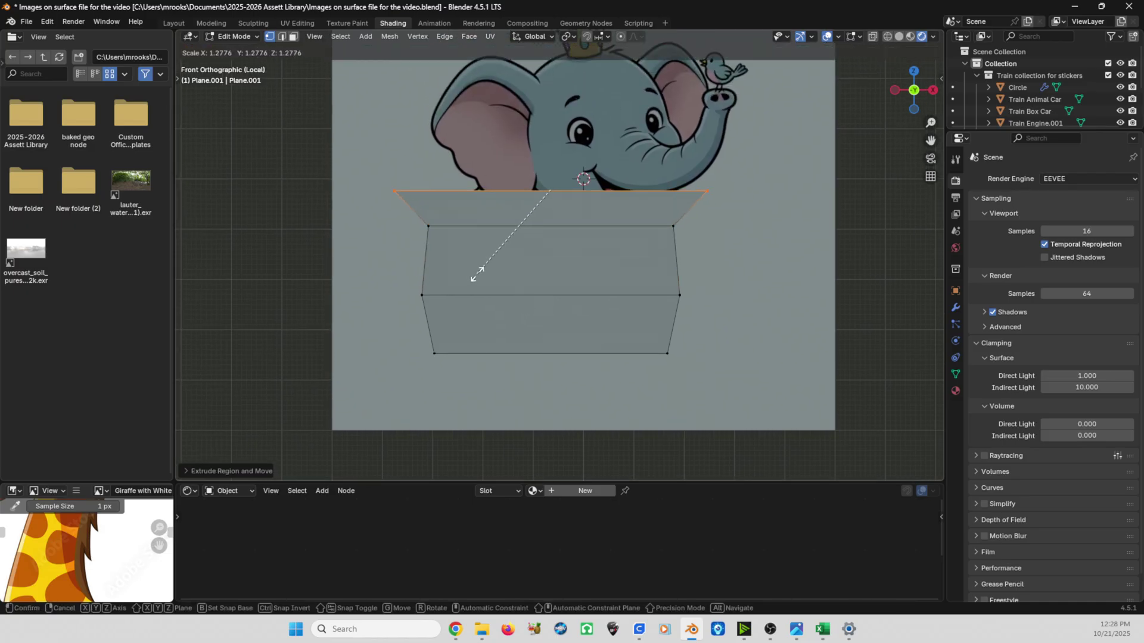
pyautogui.click(473, 274)
# Move the new edge's left vertex inward along X until it lies just outside the elephant's ear
pyautogui.click(390, 192)
pyautogui.press('g')
pyautogui.press('x')
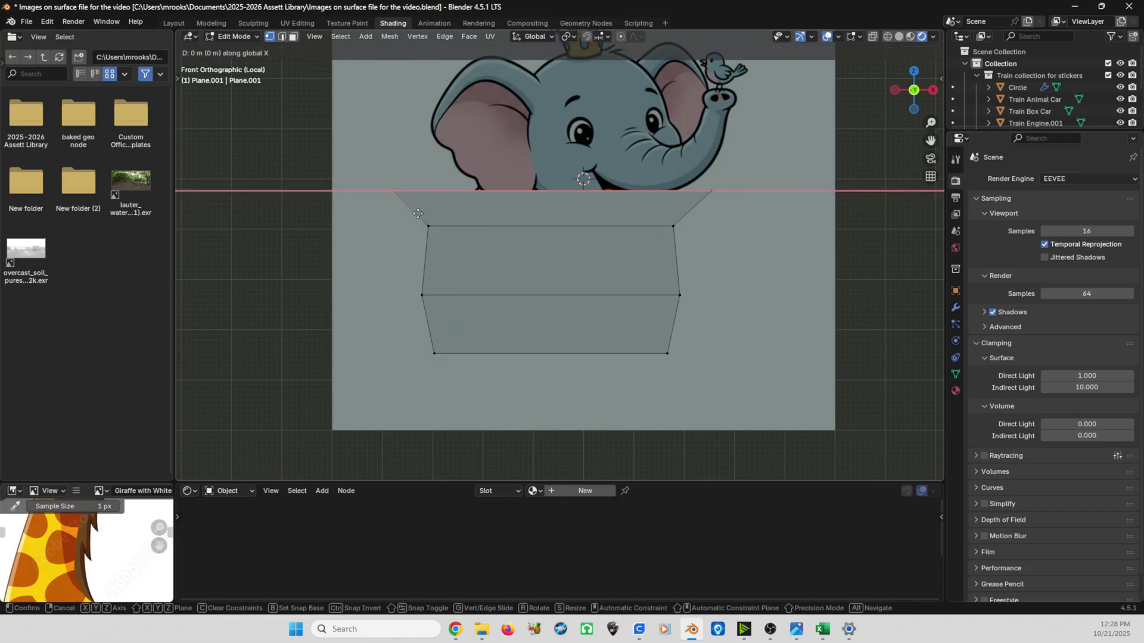
pyautogui.click(444, 214)
# Extrude the whole top edge straight up to the level of the elephant's eyes
pyautogui.moveTo(406, 168); pyautogui.dragTo(719, 200)
pyautogui.keyDown('shift'); pyautogui.moveTo(712, 207); pyautogui.dragTo(712, 277, button='middle'); pyautogui.keyUp('shift')
pyautogui.press('e')
pyautogui.click(709, 235)
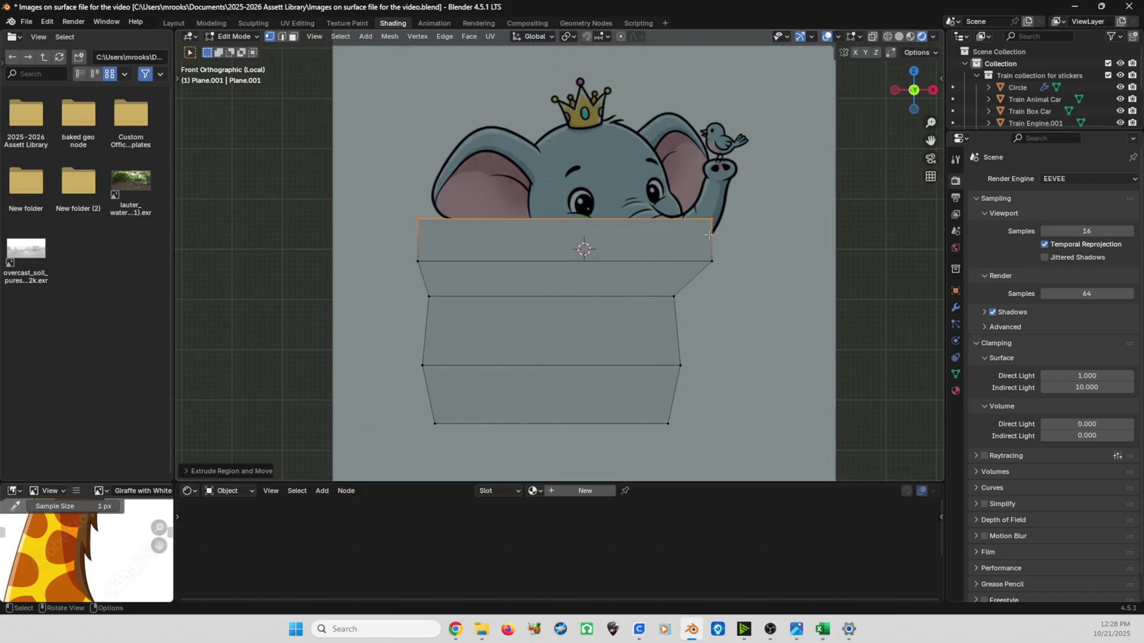
# Move the right vertices of the top edge and the edge below it outward along X to clear the trunk
pyautogui.click(752, 232)
pyautogui.press('g')
pyautogui.press('x')
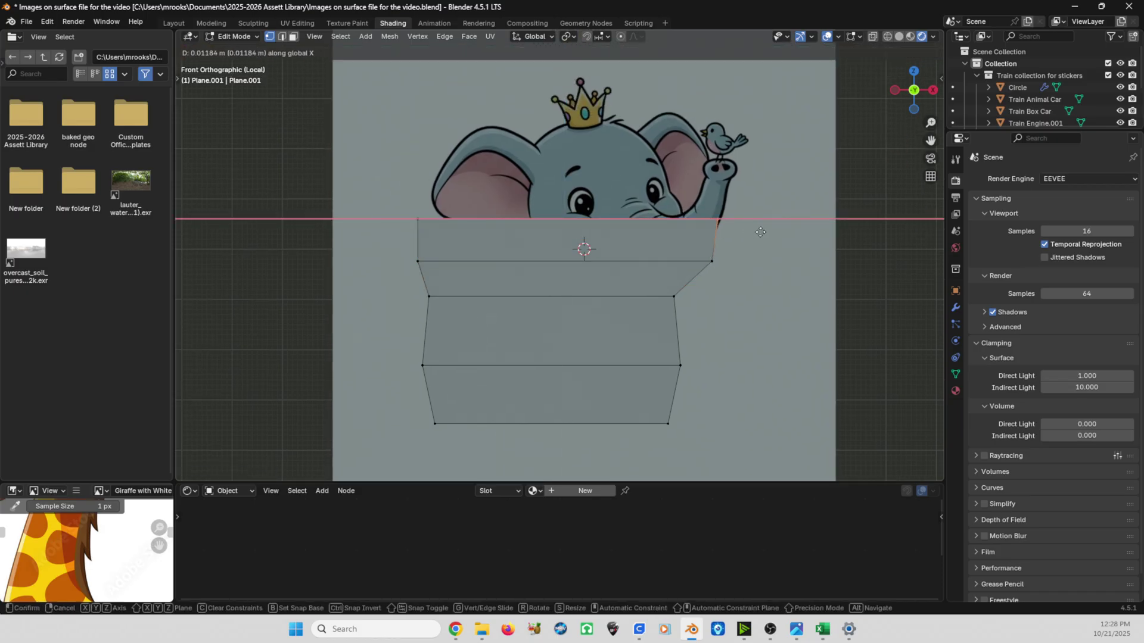
pyautogui.click(786, 231)
pyautogui.moveTo(698, 249); pyautogui.dragTo(734, 276)
pyautogui.press('g')
pyautogui.press('x')
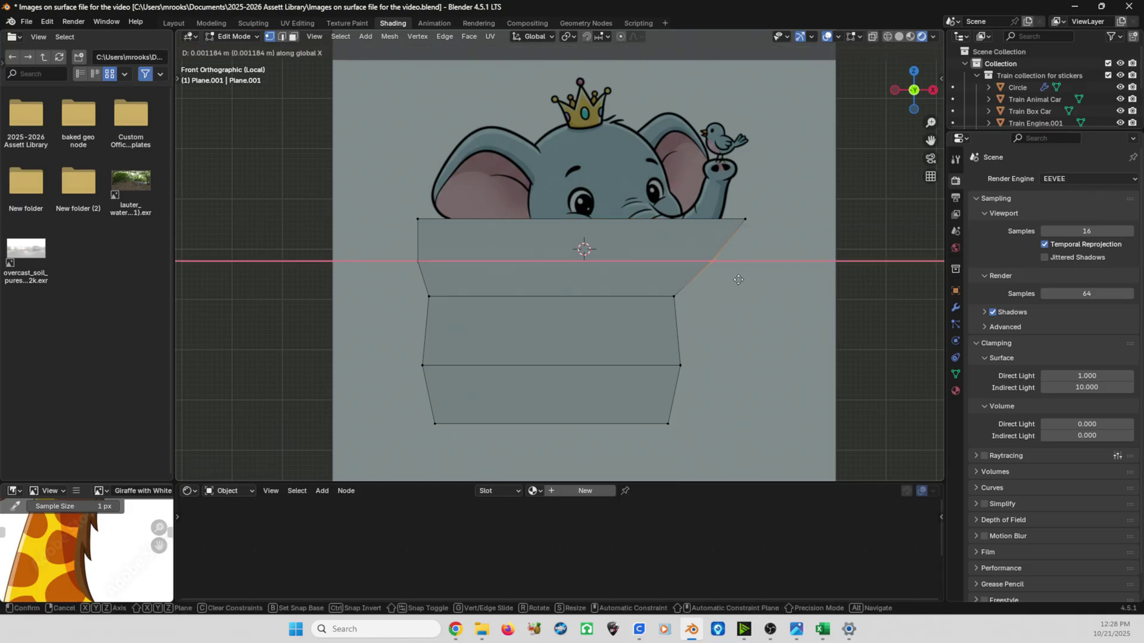
pyautogui.click(751, 281)
# Move the top edge's left vertex slightly outward along X, away from the elephant's ear
pyautogui.click(418, 219)
pyautogui.press('g')
pyautogui.press('x')
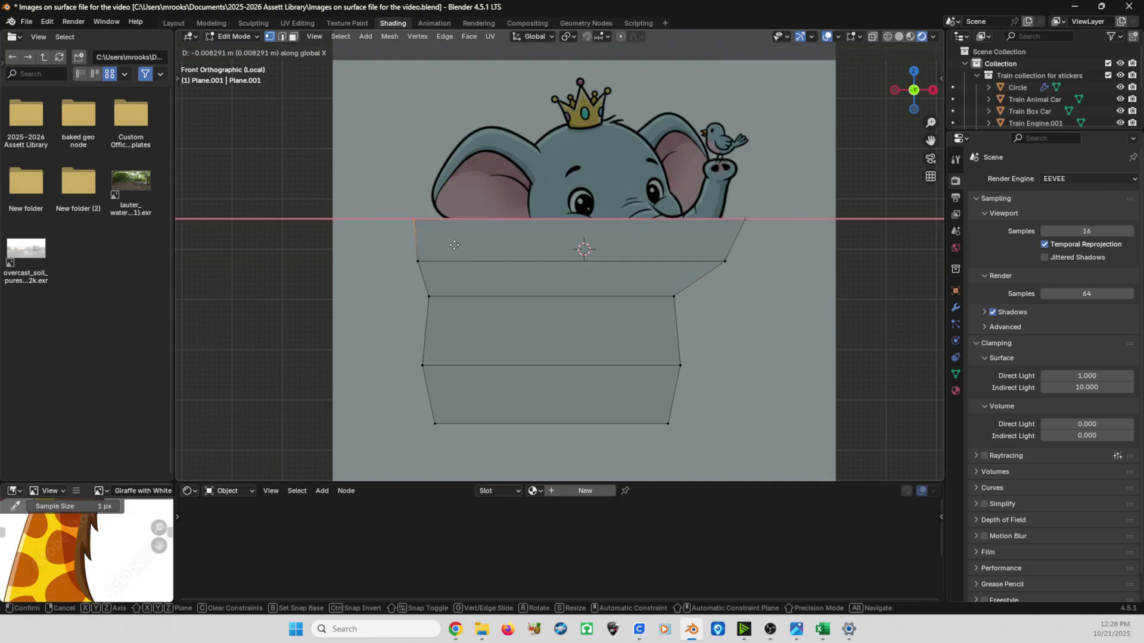
pyautogui.click(412, 220)
# Extrude the top edge up along Z to the trunk tip and move its right vertex outward along X by about 0.03 m
pyautogui.press('e')
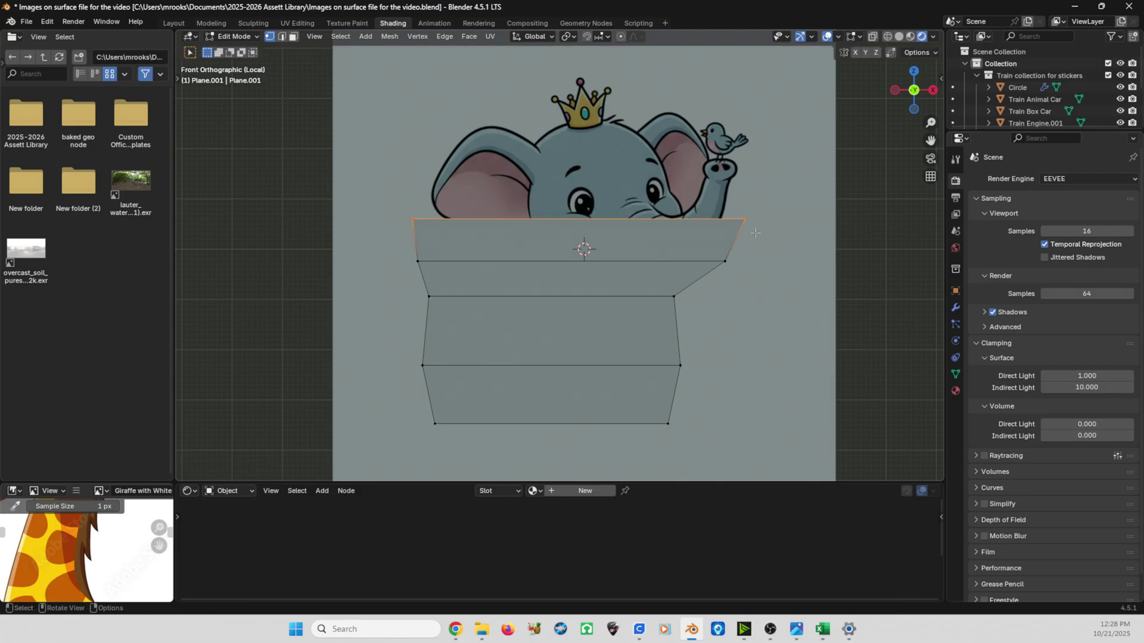
pyautogui.press('z')
pyautogui.click(765, 186)
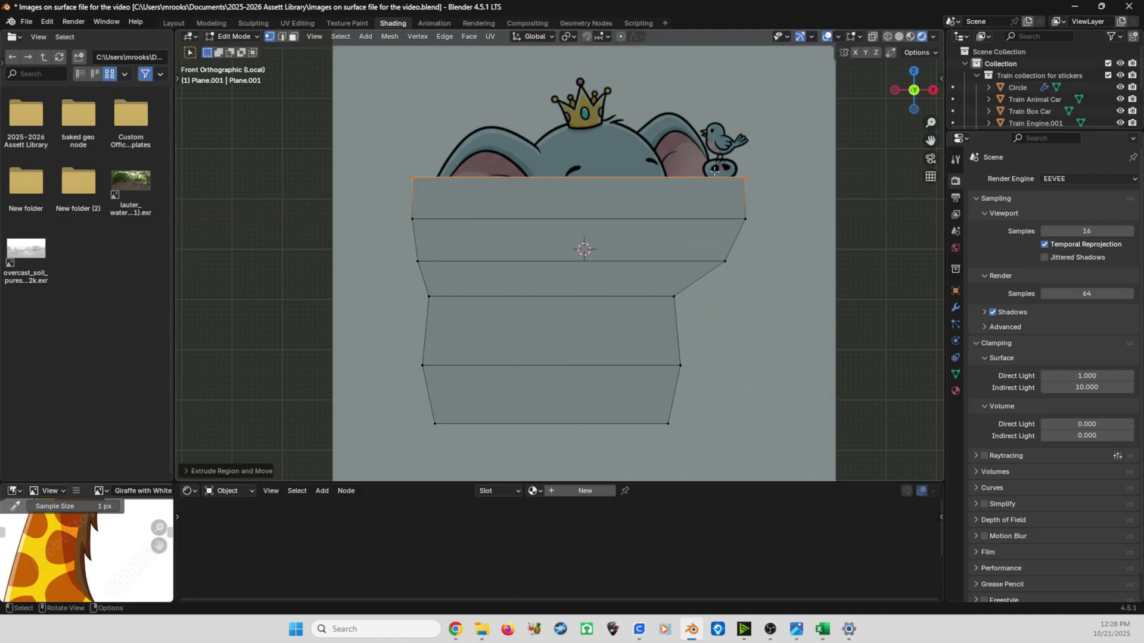
pyautogui.press('g')
pyautogui.press('x')
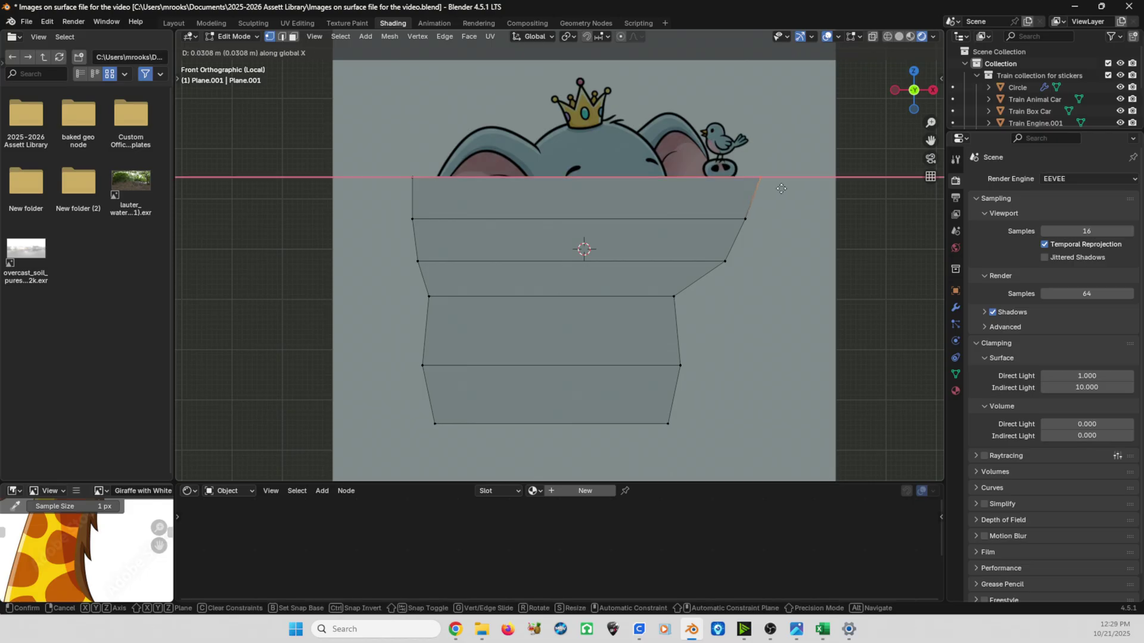
pyautogui.click(781, 188)
# Extrude the top edge up along Z to the tops of the elephant's ears and scale the new edge slightly narrower
pyautogui.moveTo(396, 150); pyautogui.dragTo(769, 194)
pyautogui.press('e')
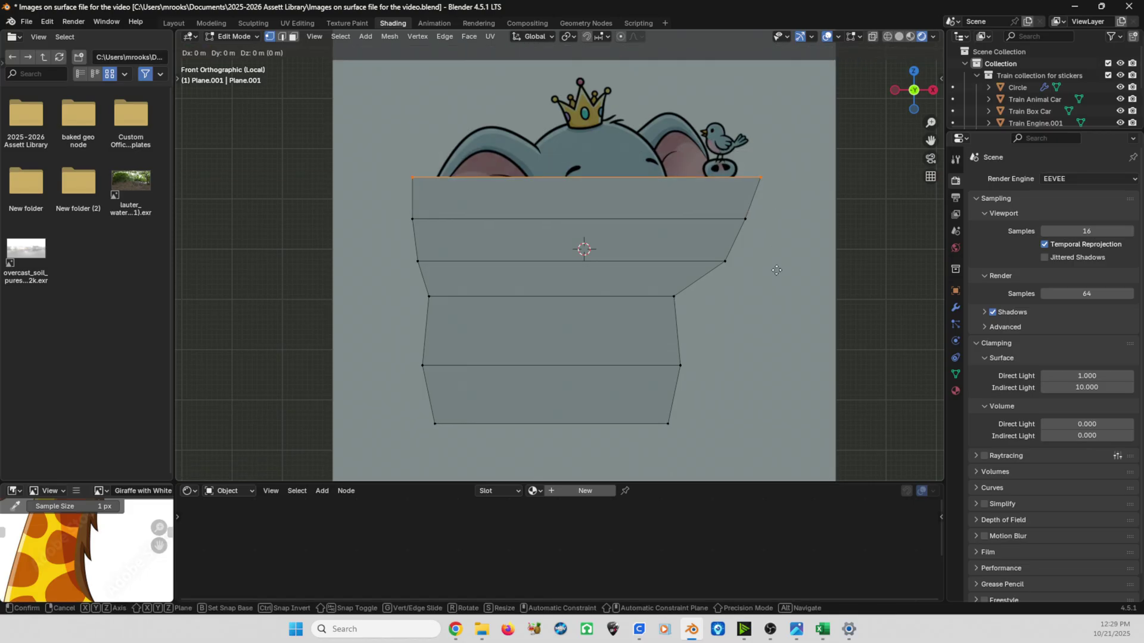
pyautogui.press('z')
pyautogui.click(772, 221)
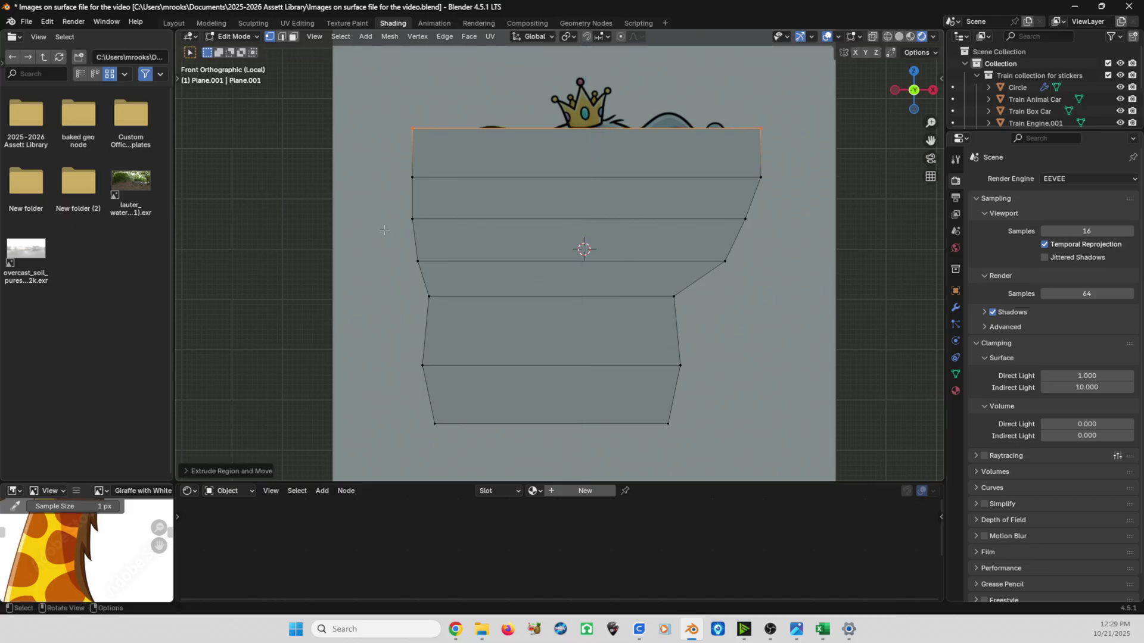
pyautogui.press('s')
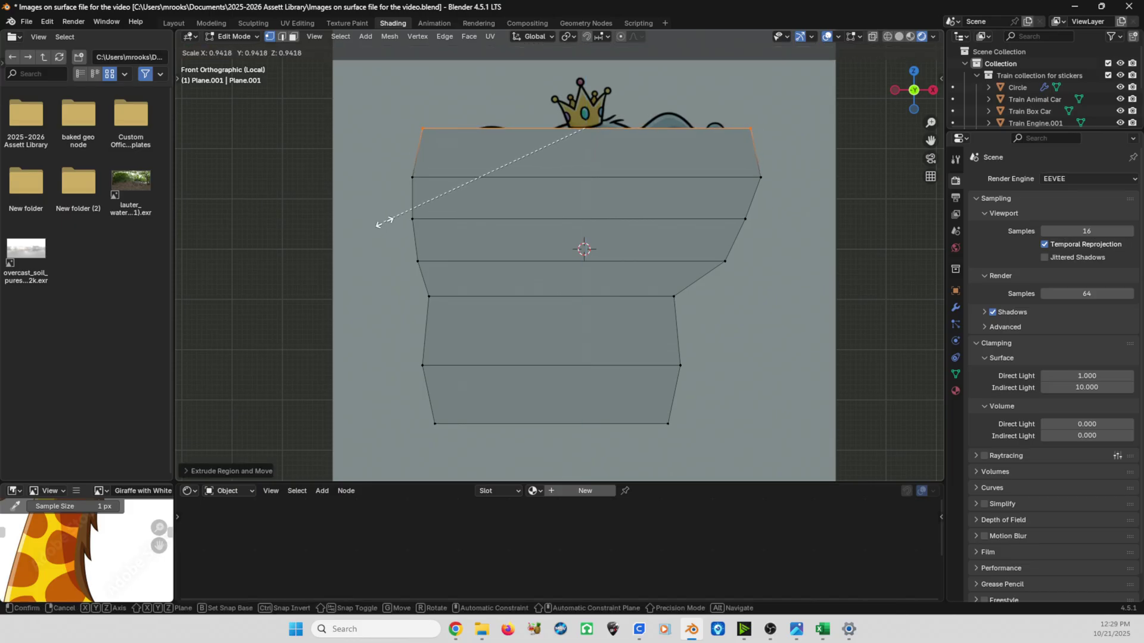
pyautogui.click(381, 225)
# Move the top edge's right vertex outward along X until it lies directly above the vertex below it
pyautogui.press('g')
pyautogui.press('x')
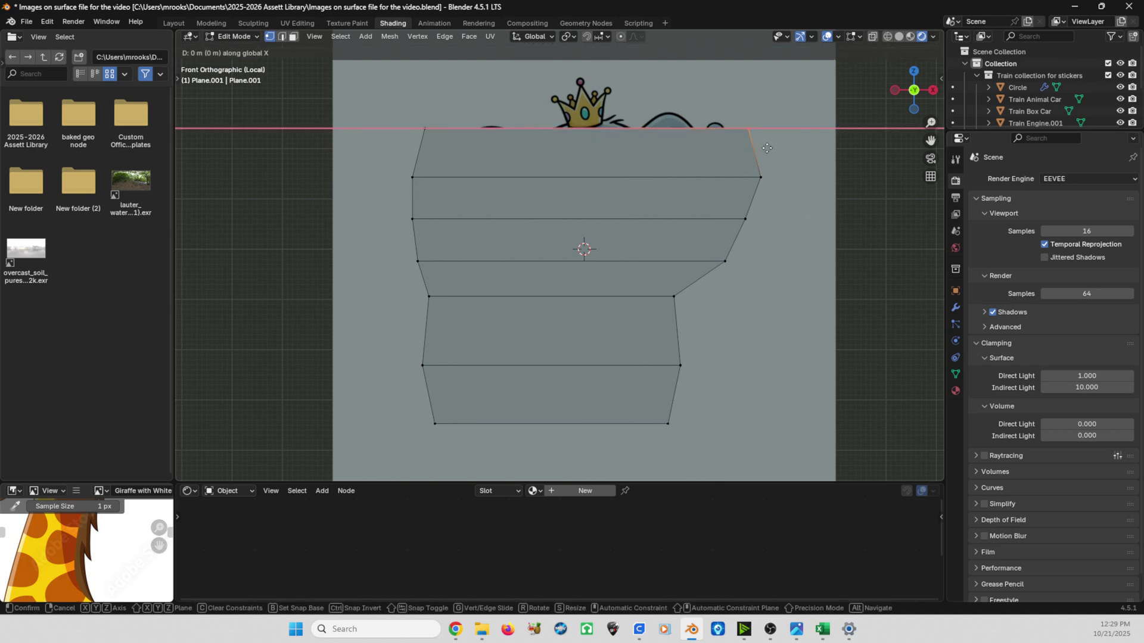
pyautogui.click(758, 198)
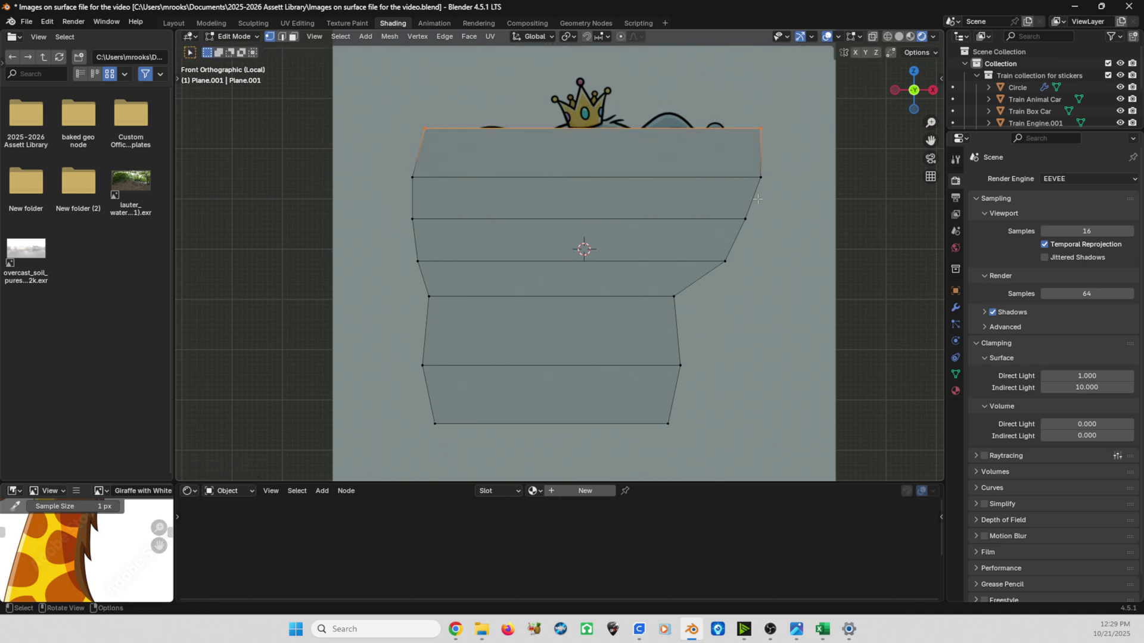
# Extrude the top edge up along Z to near the crown's tip and scale the new edge to about 0.7
pyautogui.press('e')
pyautogui.press('z')
pyautogui.click(524, 194)
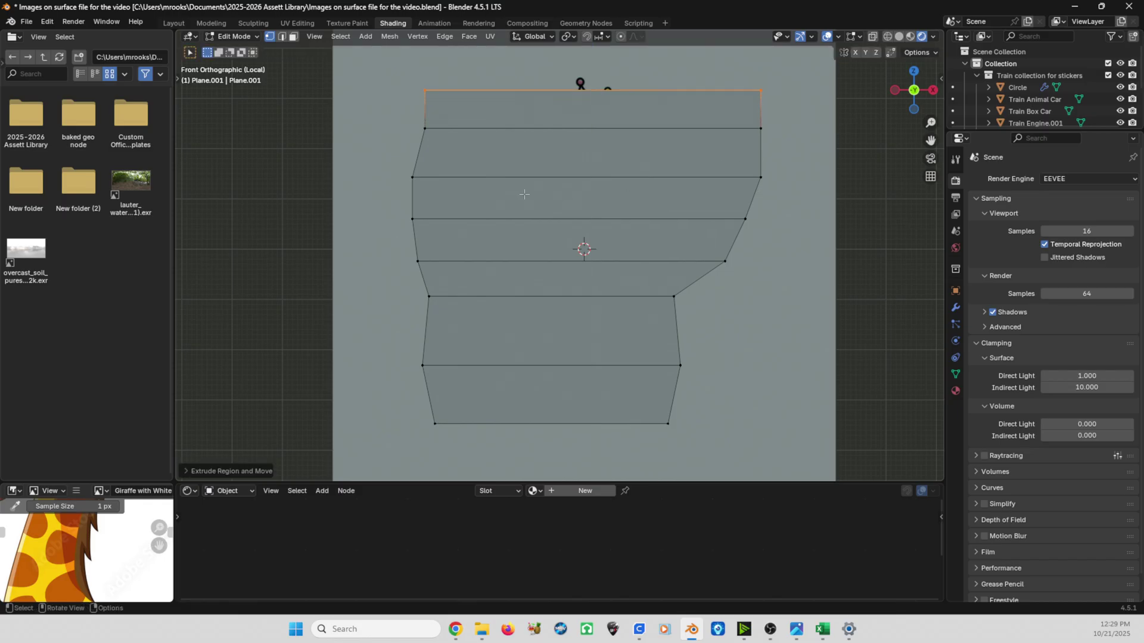
pyautogui.press('s')
pyautogui.click(593, 176)
# Extrude the top edge up along Z above the crown and scale the new edge to about half its width
pyautogui.press('e')
pyautogui.press('z')
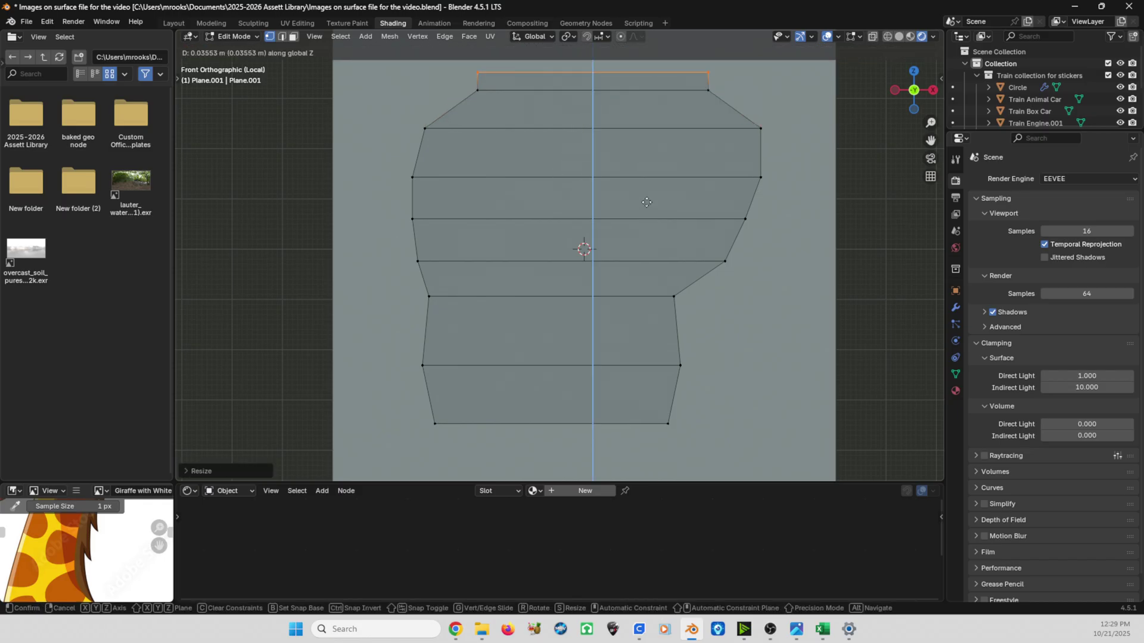
pyautogui.click(645, 191)
pyautogui.press('s')
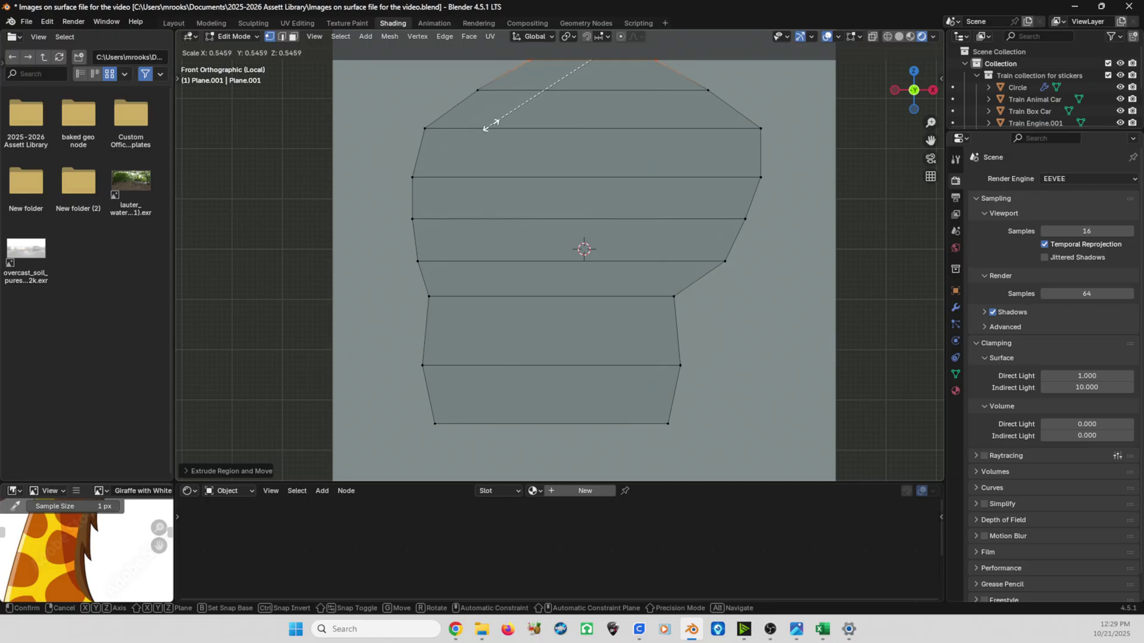
pyautogui.click(485, 124)
# Return to Object Mode in front view and add a Subdivision Surface modifier to the backing shape
pyautogui.scroll(-3, 614, 231)
pyautogui.moveTo(614, 231); pyautogui.dragTo(641, 255, button='middle')
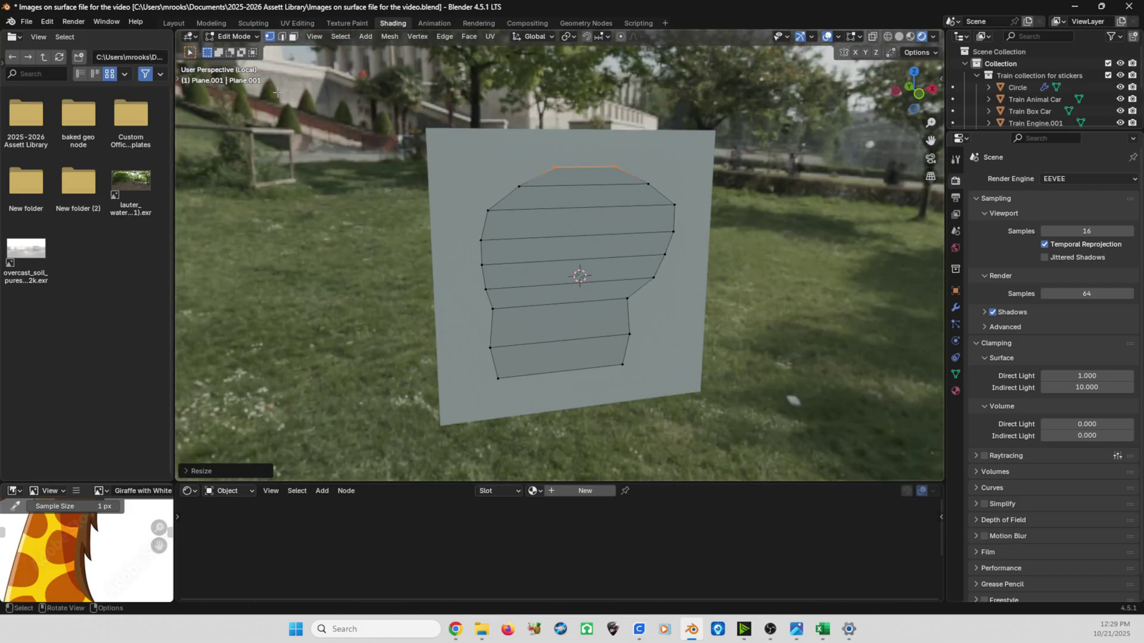
pyautogui.press('KP_1')
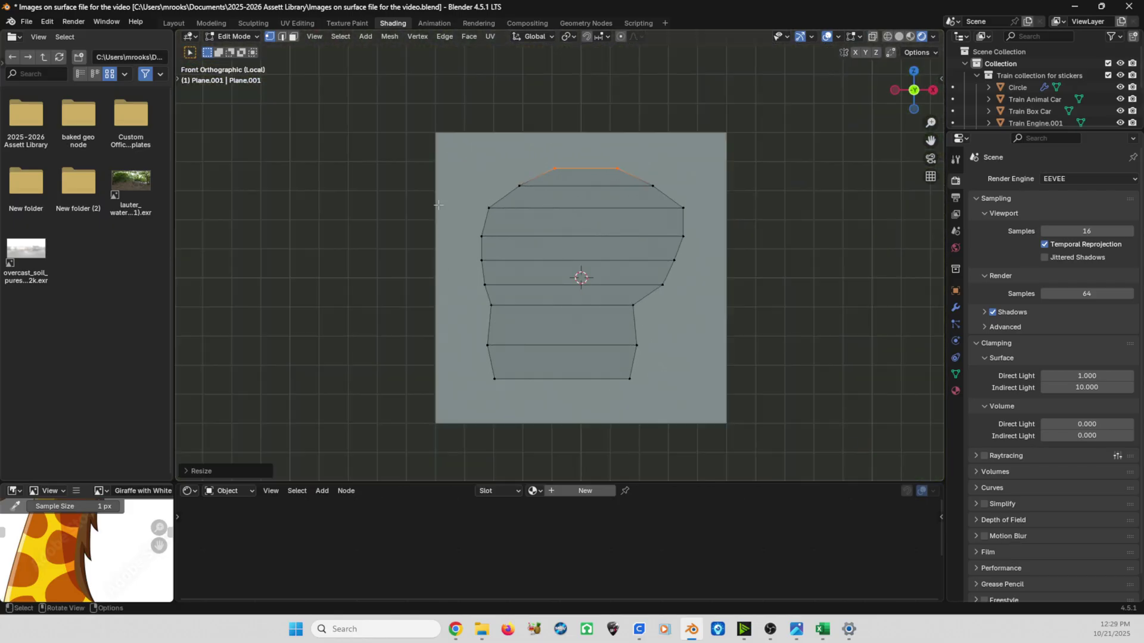
pyautogui.click(234, 36)
pyautogui.click(242, 48)
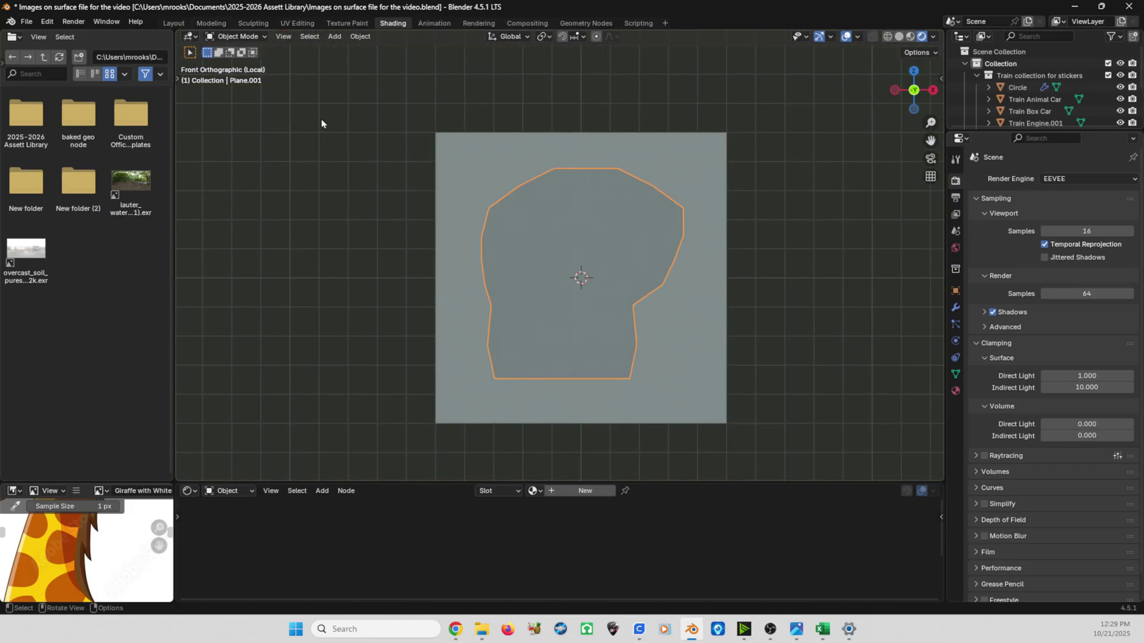
pyautogui.click(956, 308)
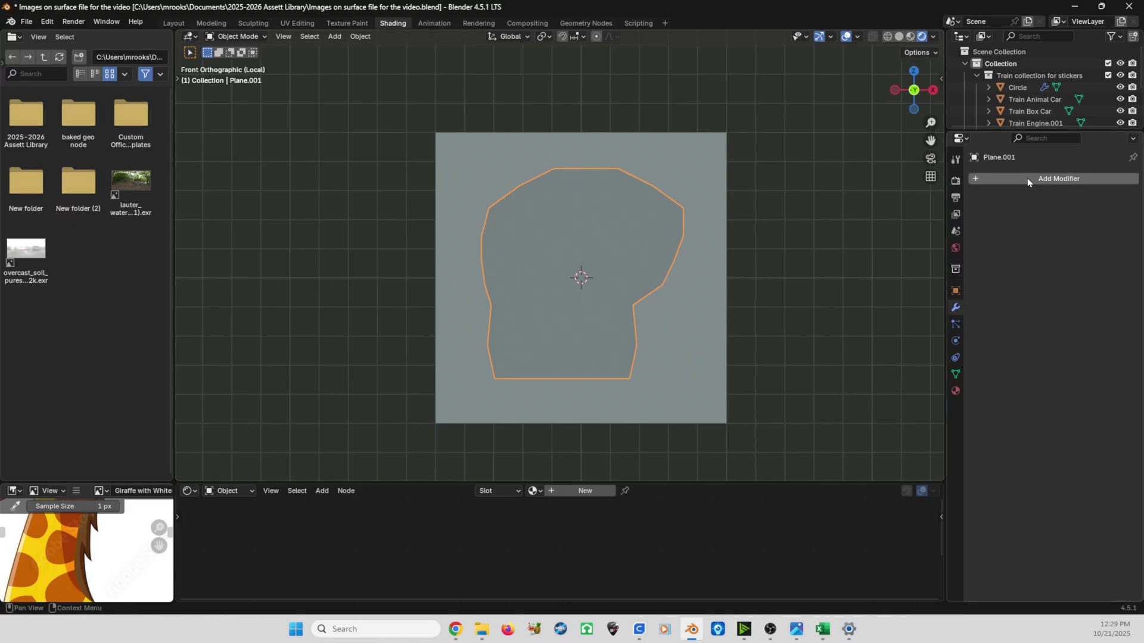
pyautogui.click(1027, 182)
pyautogui.write('syb')
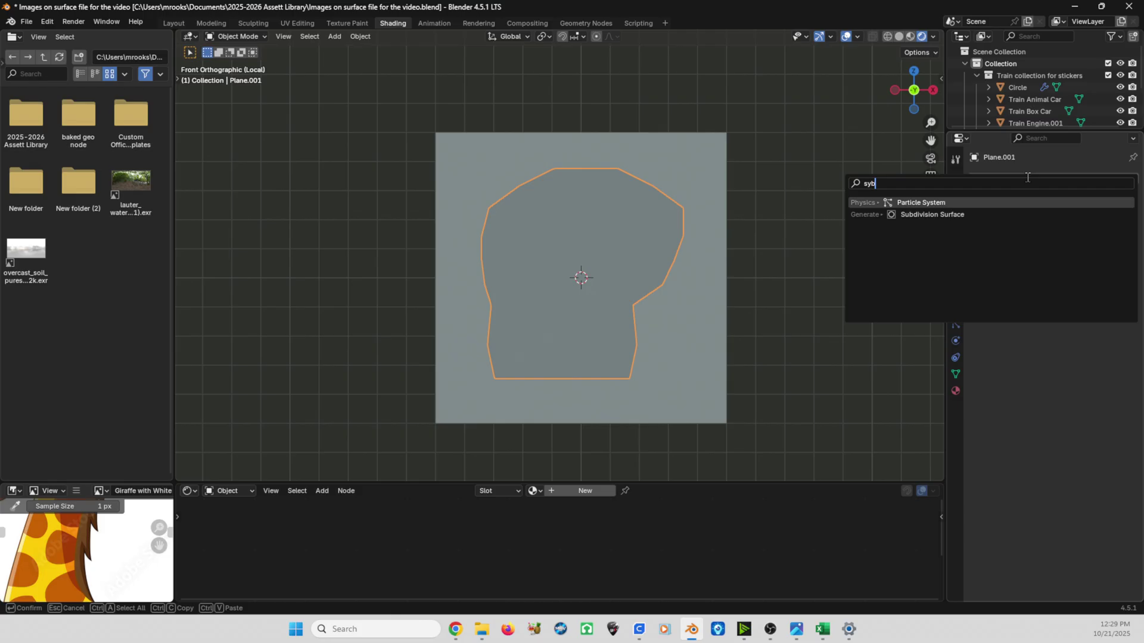
pyautogui.press('Down')
pyautogui.press('Return')
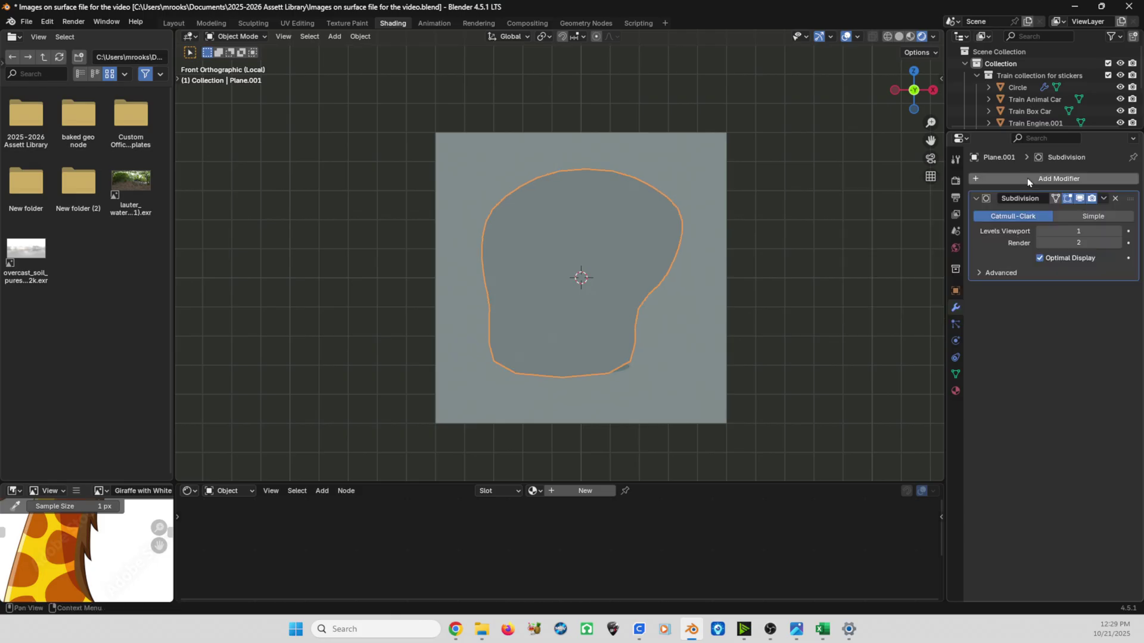
# In Edit Mode, add one loop cut across the lowest face and slide it down almost onto the bottom edge
pyautogui.scroll(2, 608, 404)
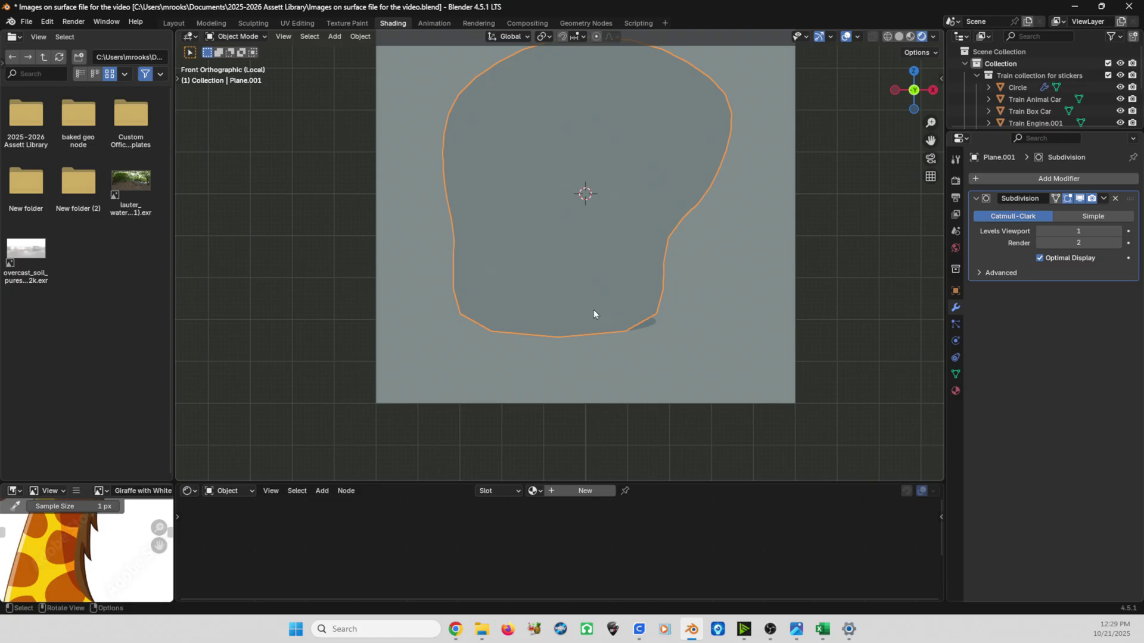
pyautogui.click(231, 37)
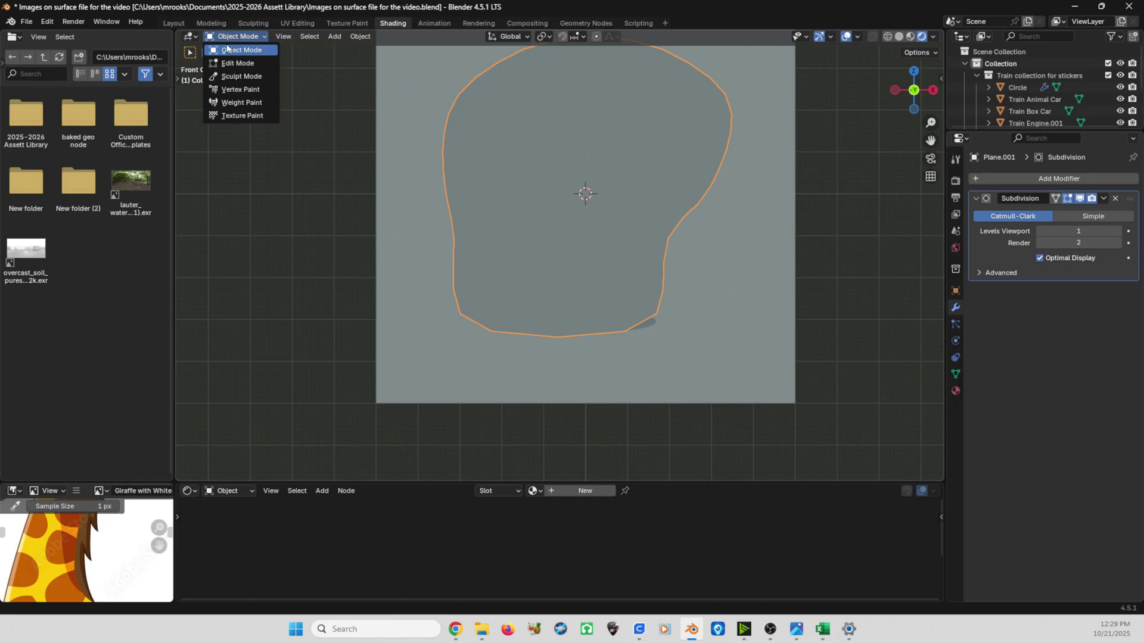
pyautogui.click(229, 65)
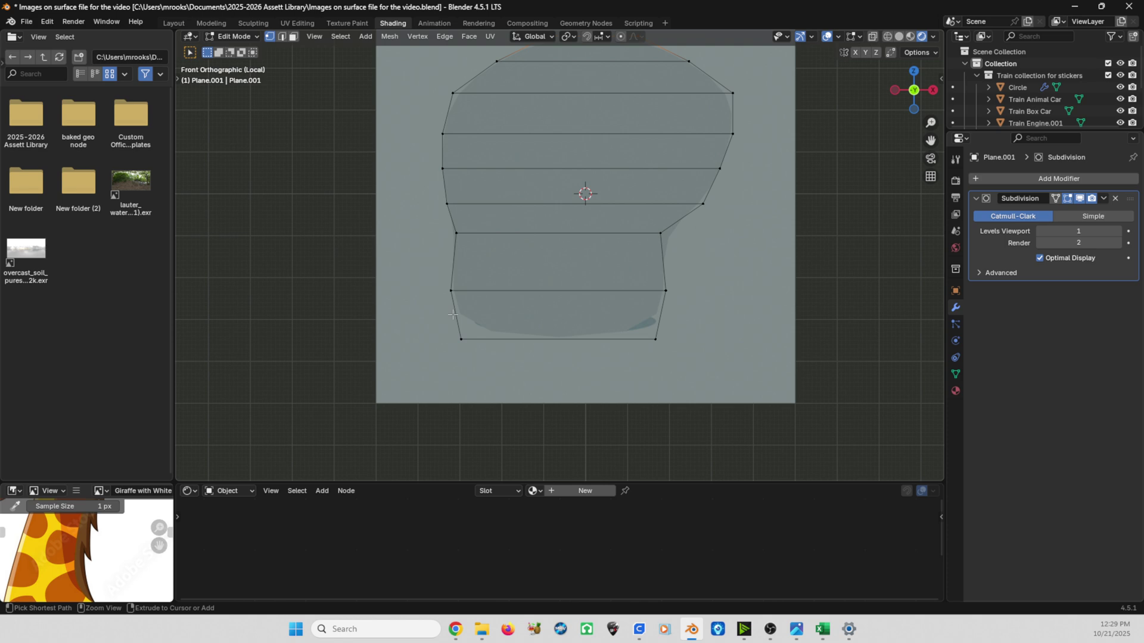
pyautogui.hotkey('ctrl', 'r')
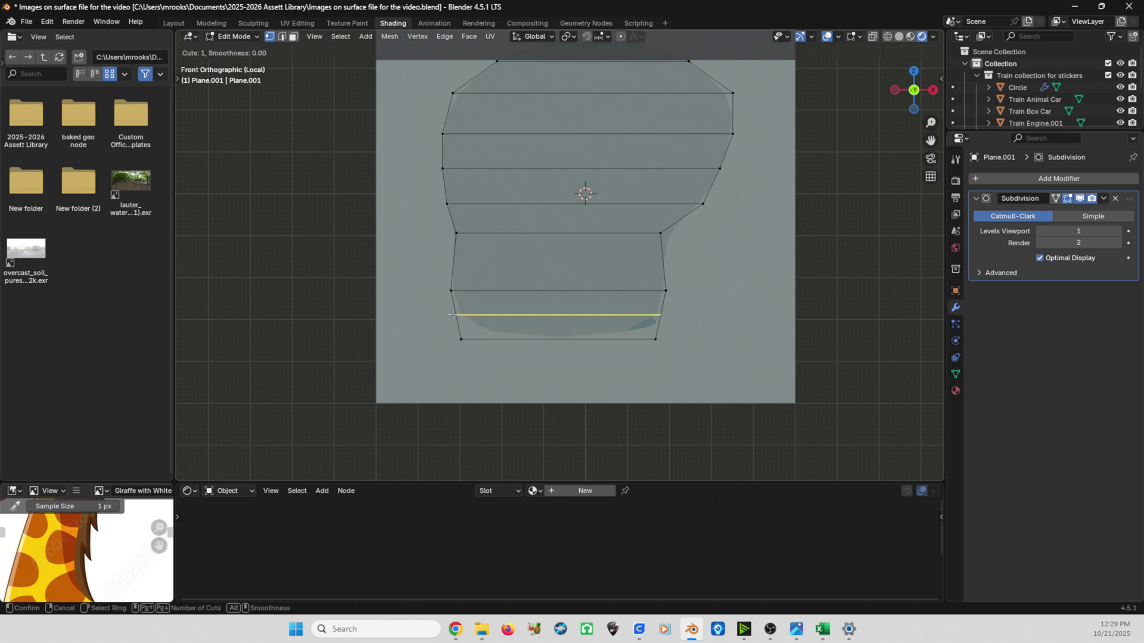
pyautogui.click(453, 315)
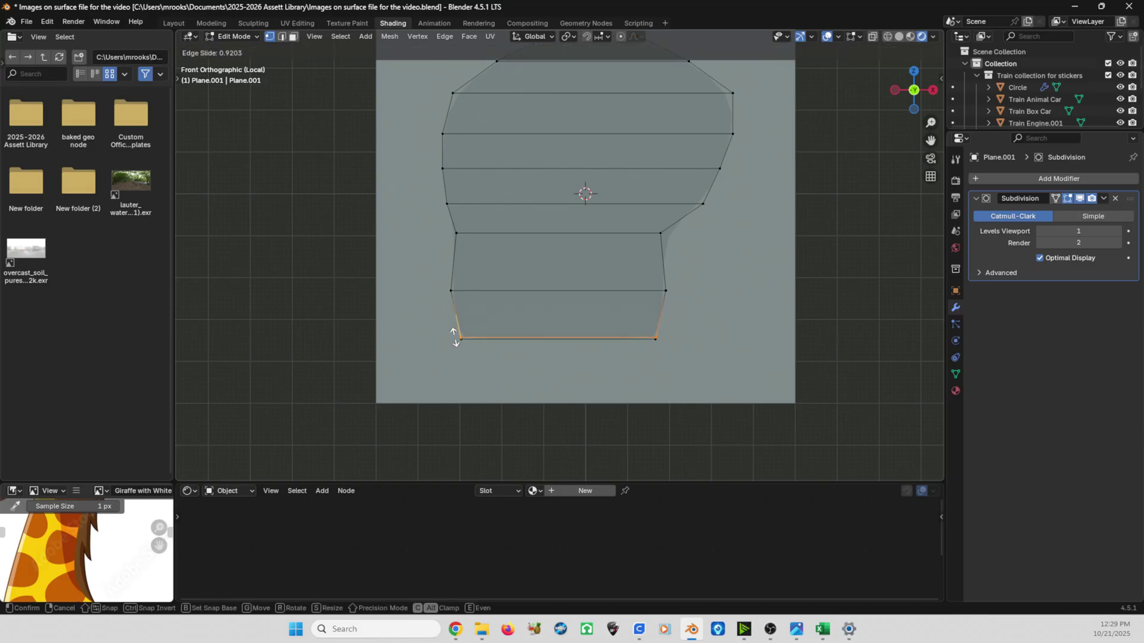
pyautogui.click(454, 337)
# Select the whole backing mesh and move it along negative Y, slightly away from the elephant image plane
pyautogui.moveTo(695, 295); pyautogui.dragTo(634, 301, button='middle')
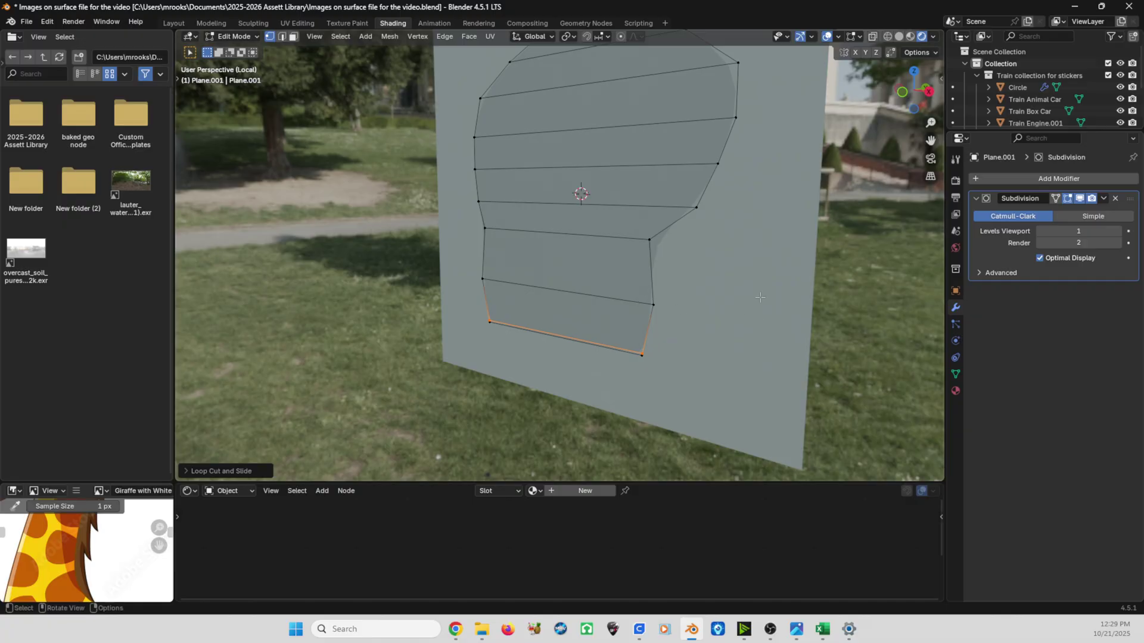
pyautogui.moveTo(760, 297); pyautogui.dragTo(713, 301, button='middle')
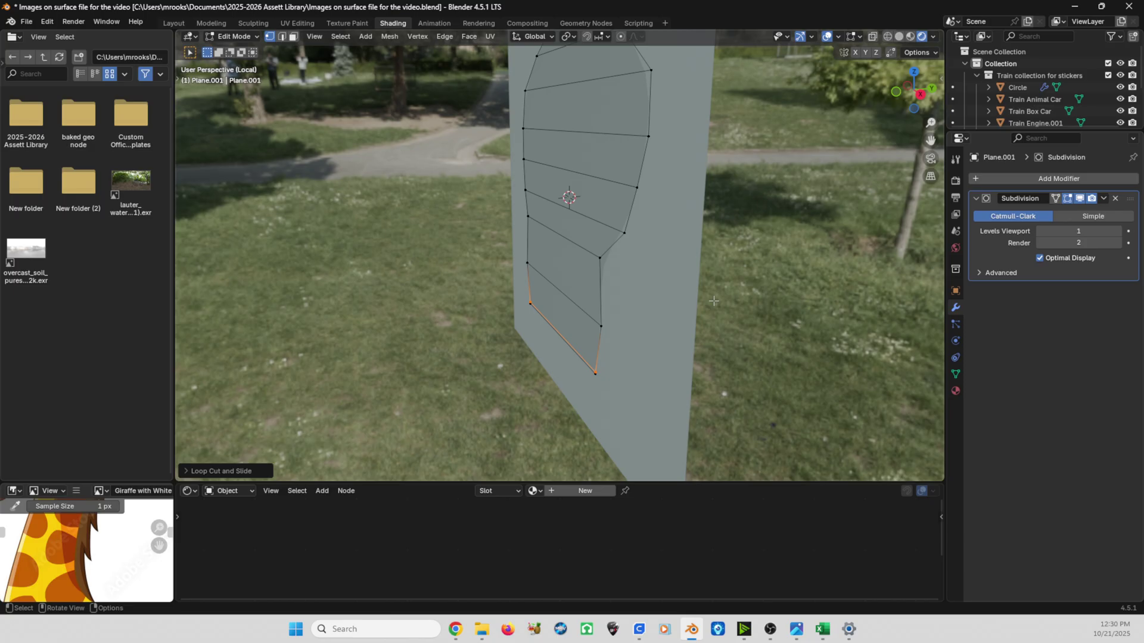
pyautogui.press('a')
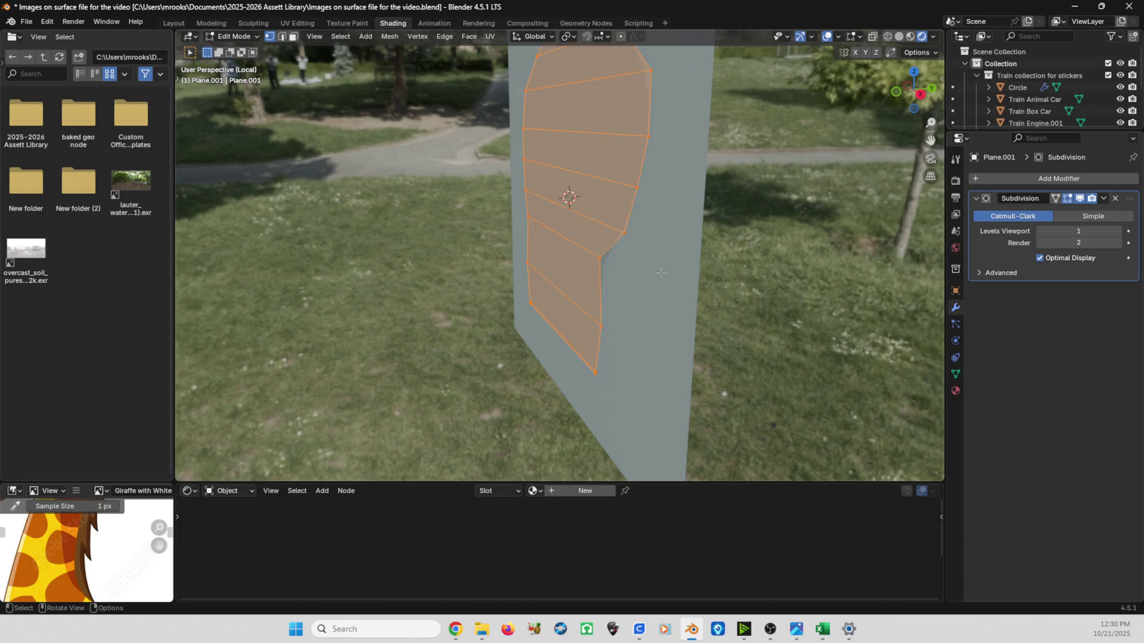
pyautogui.moveTo(660, 272); pyautogui.dragTo(620, 272, button='middle')
pyautogui.press('g')
pyautogui.press('y')
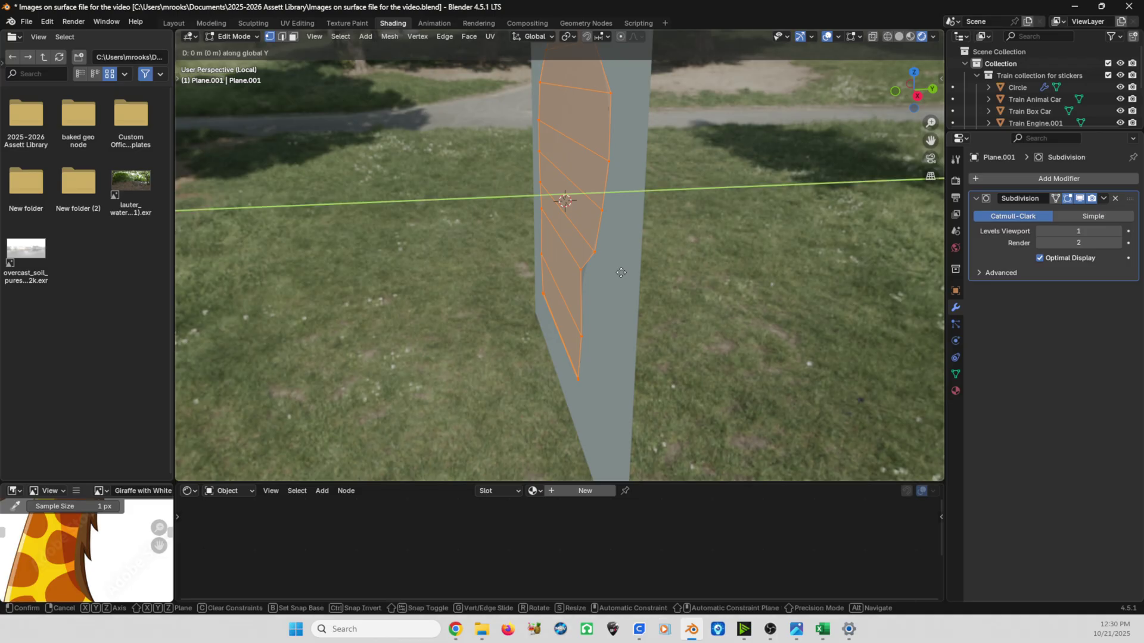
pyautogui.click(596, 274)
pyautogui.moveTo(596, 274)
pyautogui.mouseDown(button='middle')
pyautogui.moveTo(620, 274)
pyautogui.moveTo(572, 274)
pyautogui.moveTo(626, 268)
pyautogui.moveTo(604, 264)
pyautogui.mouseUp(button='middle')
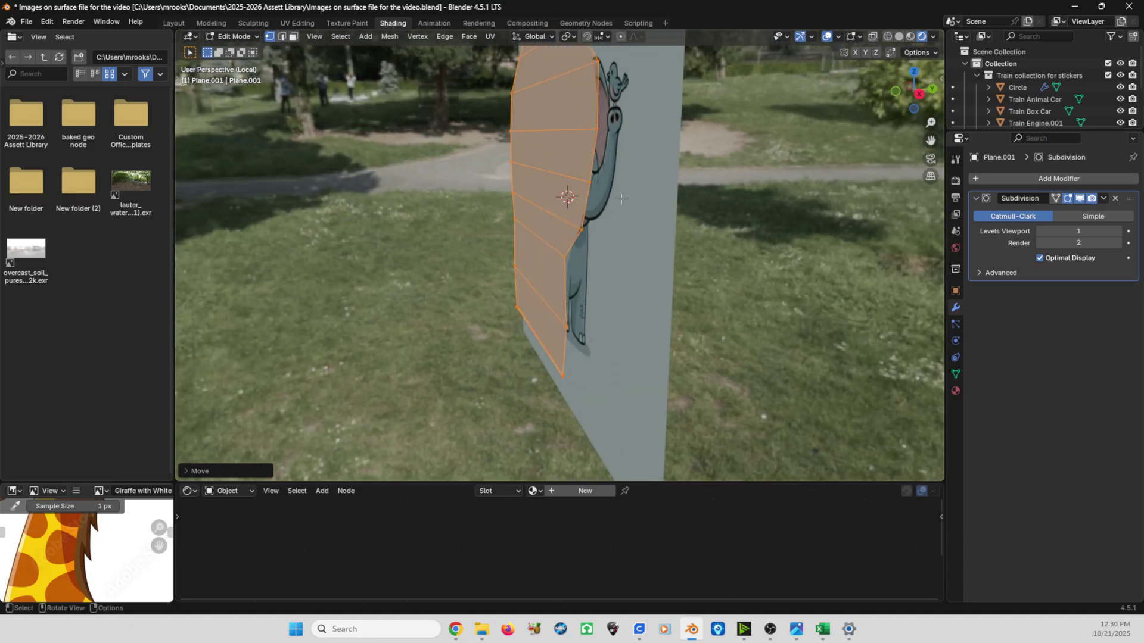
pyautogui.moveTo(621, 199); pyautogui.dragTo(640, 227, button='middle')
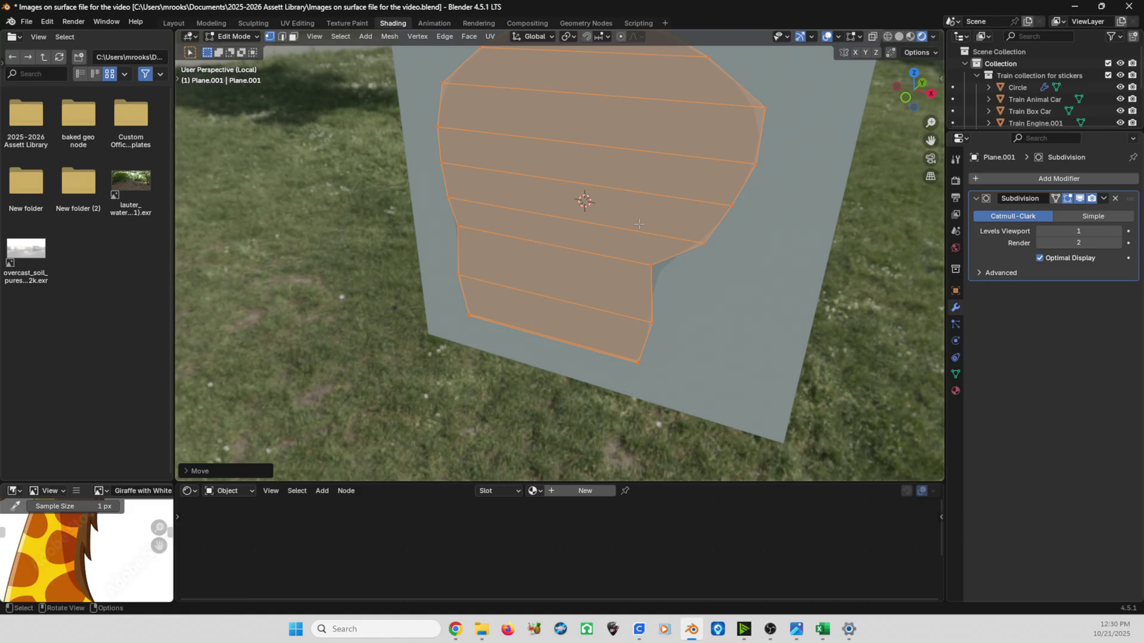
# Return to Object Mode and apply the Subdivision modifier to the backing shape
pyautogui.moveTo(780, 217); pyautogui.dragTo(684, 177, button='middle')
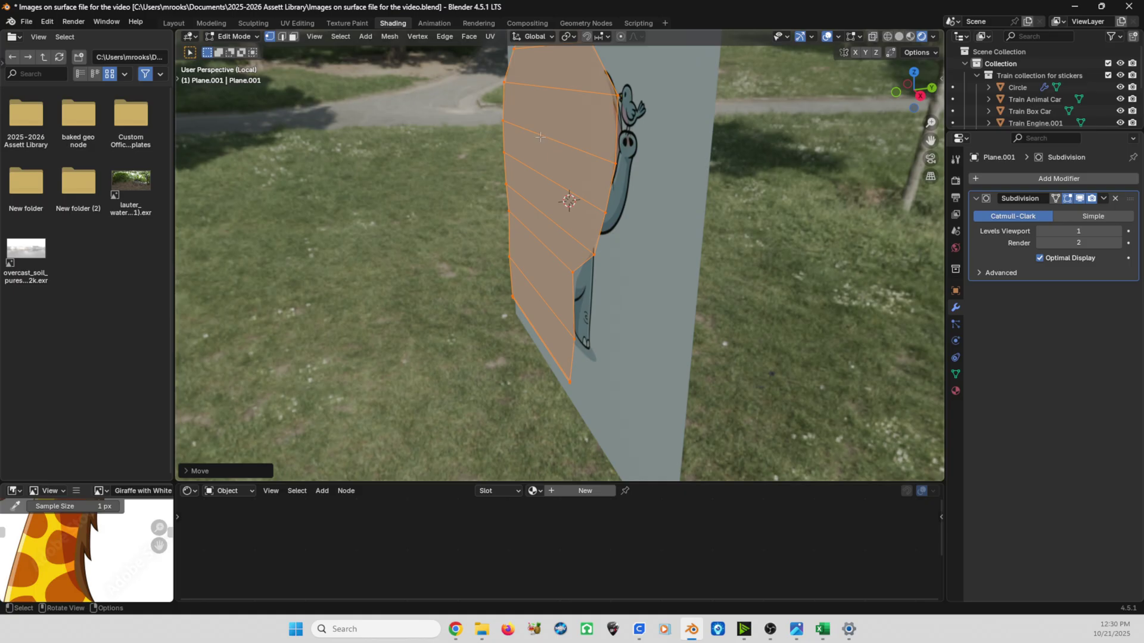
pyautogui.press('Tab')
pyautogui.moveTo(550, 181)
pyautogui.mouseDown(button='middle')
pyautogui.moveTo(599, 197)
pyautogui.moveTo(563, 192)
pyautogui.mouseUp(button='middle')
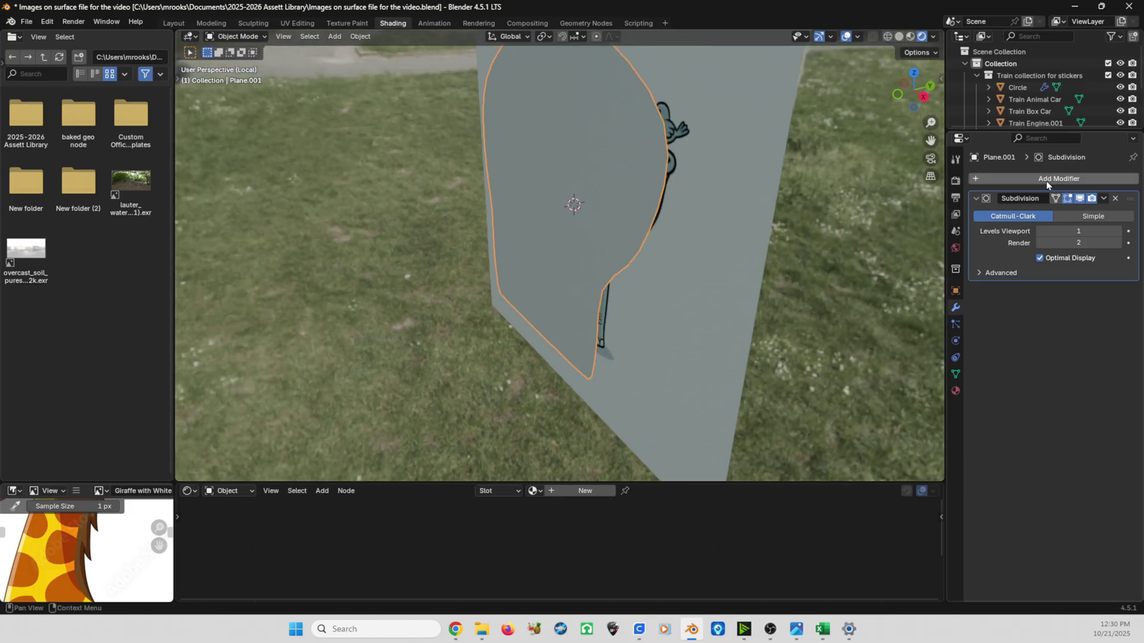
pyautogui.click(1104, 198)
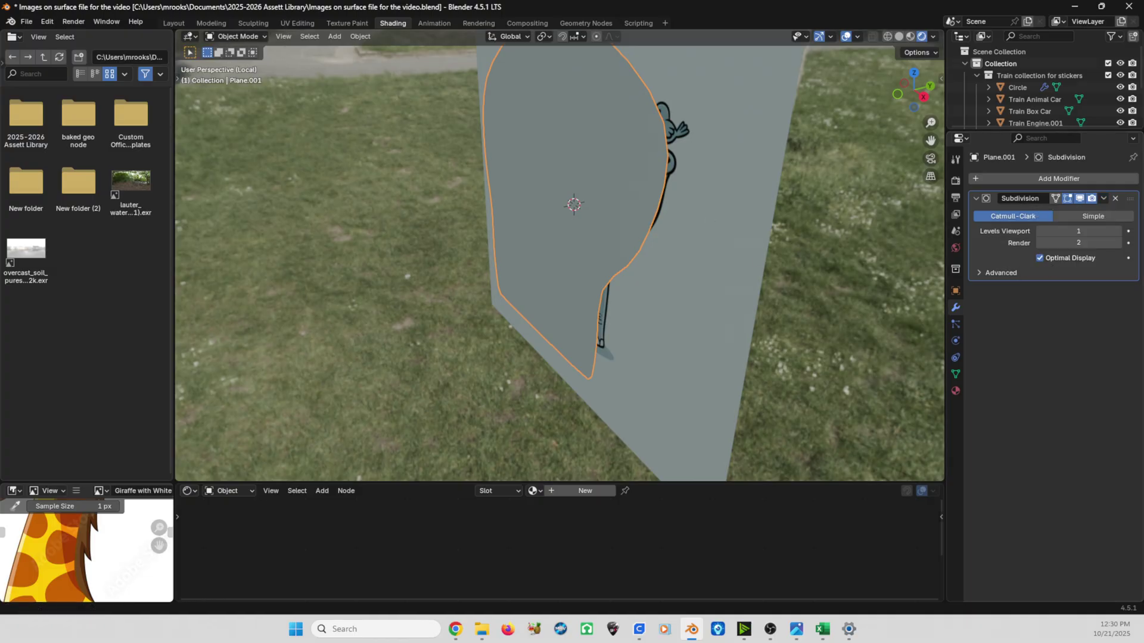
pyautogui.click(1104, 199)
pyautogui.click(1048, 212)
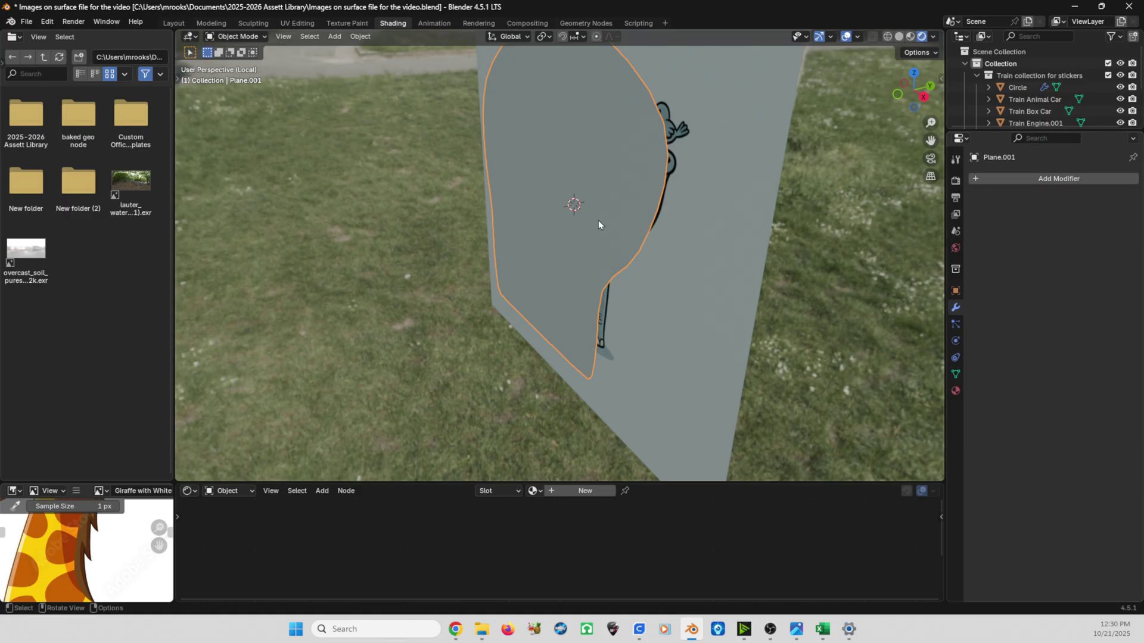
# Add another Subdivision Surface modifier to the backing shape, set its viewport level to 2, and apply it
pyautogui.press('Tab')
pyautogui.moveTo(598, 224); pyautogui.dragTo(550, 215, button='middle')
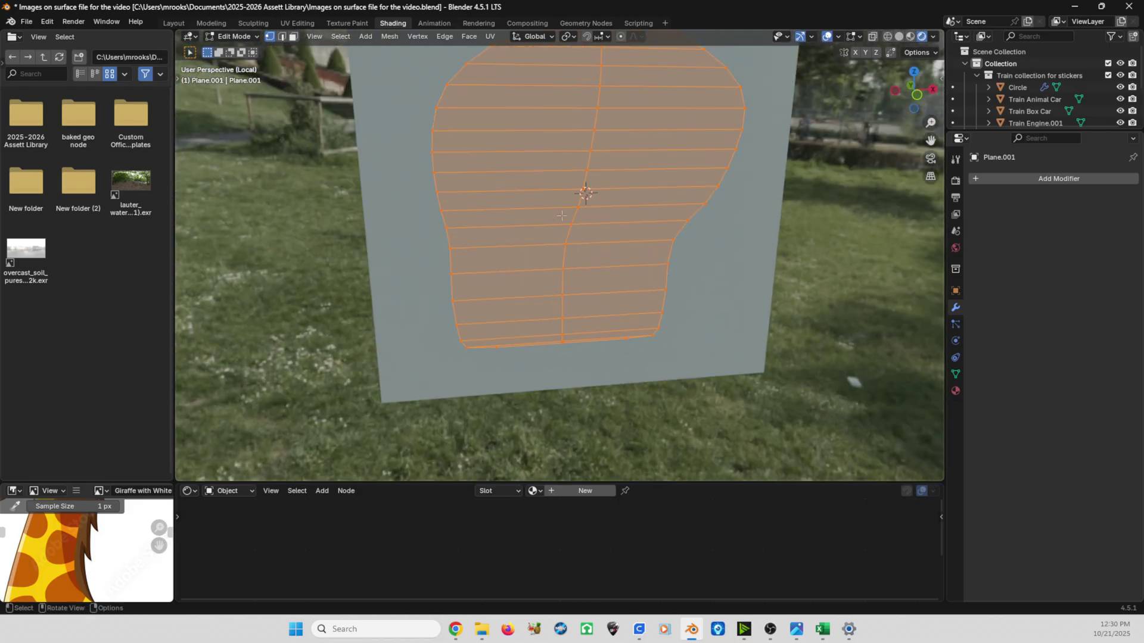
pyautogui.press('Tab')
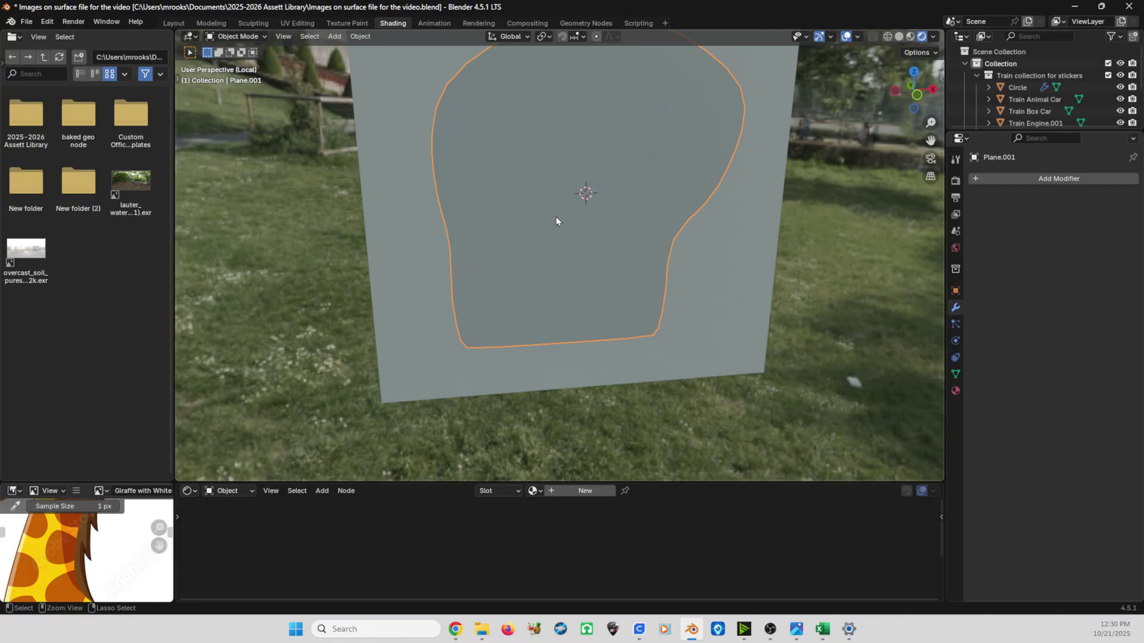
pyautogui.hotkey('ctrl', '1')
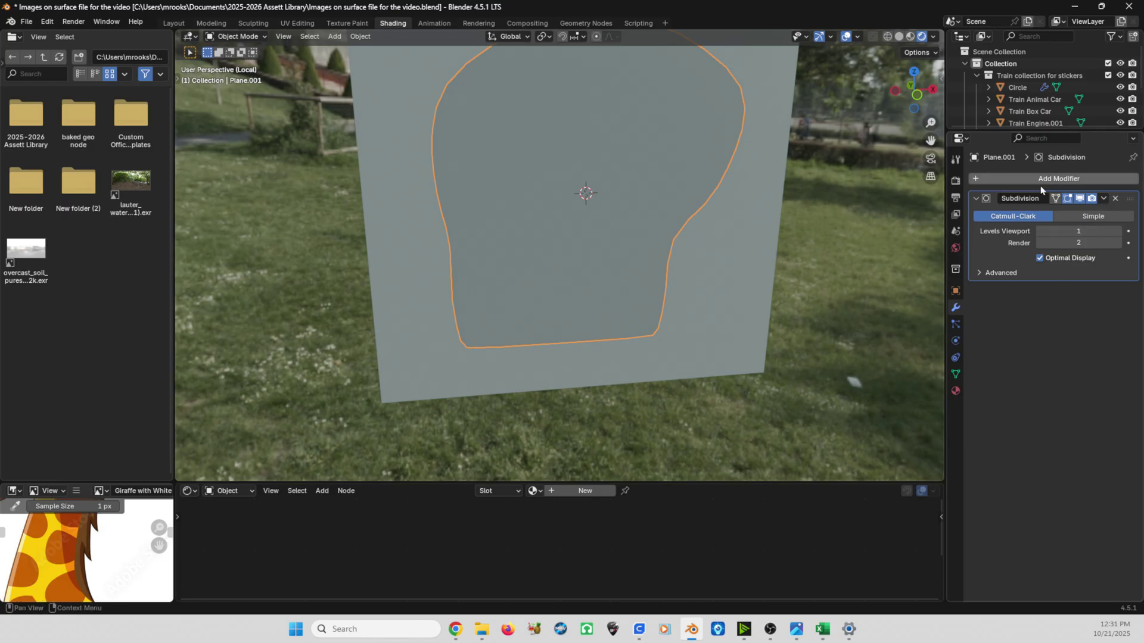
pyautogui.doubleClick(1044, 232)
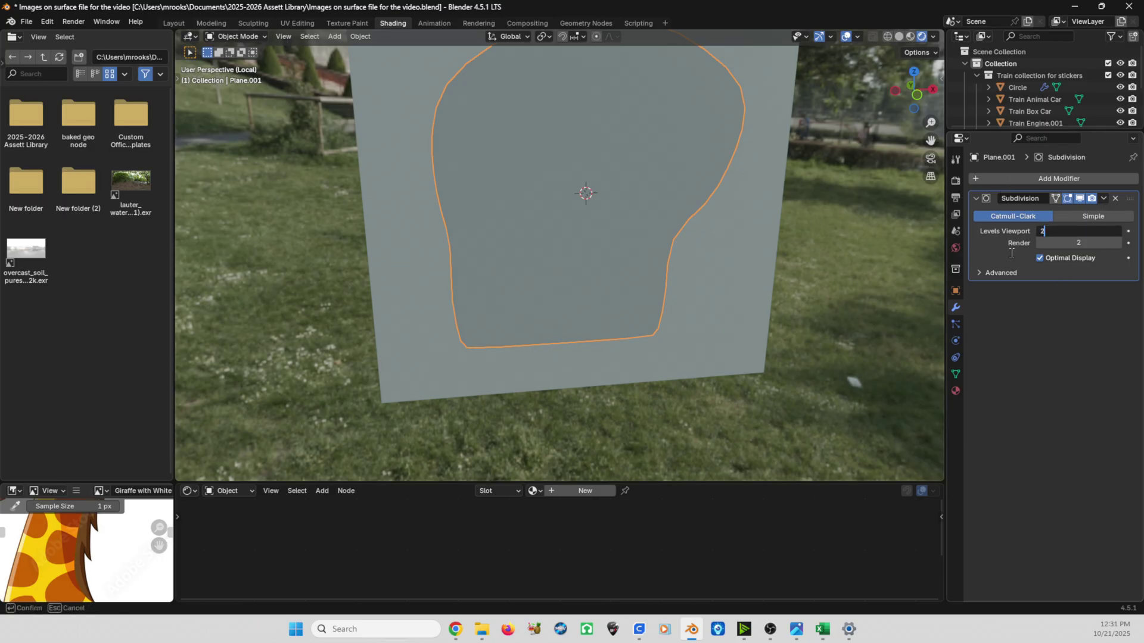
pyautogui.write('2')
pyautogui.press('Return')
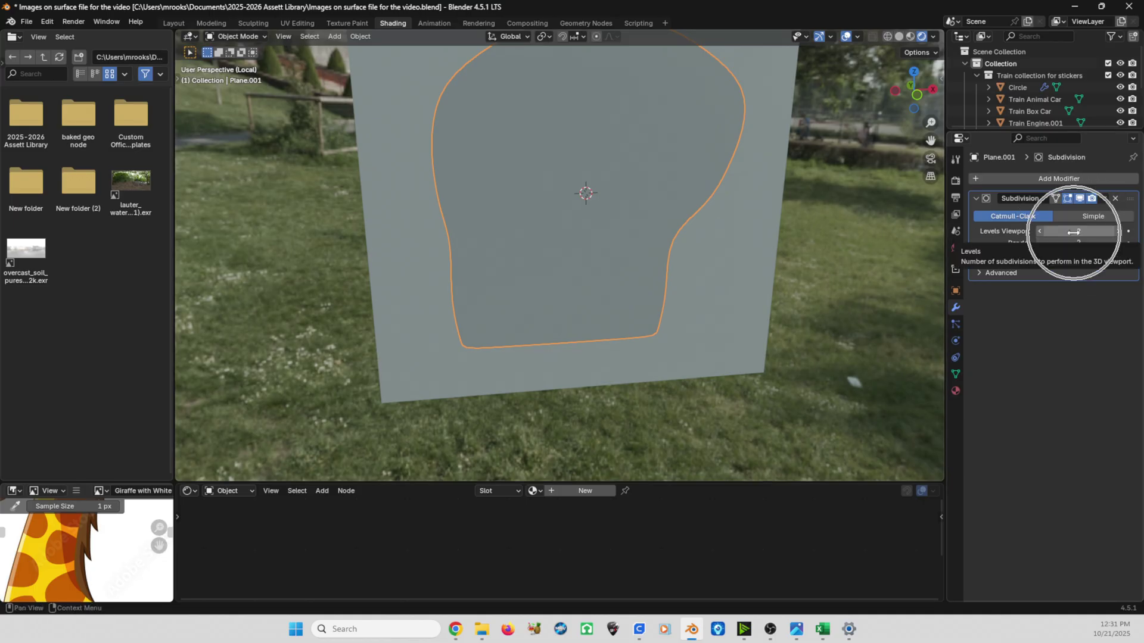
pyautogui.click(1104, 199)
pyautogui.click(1048, 212)
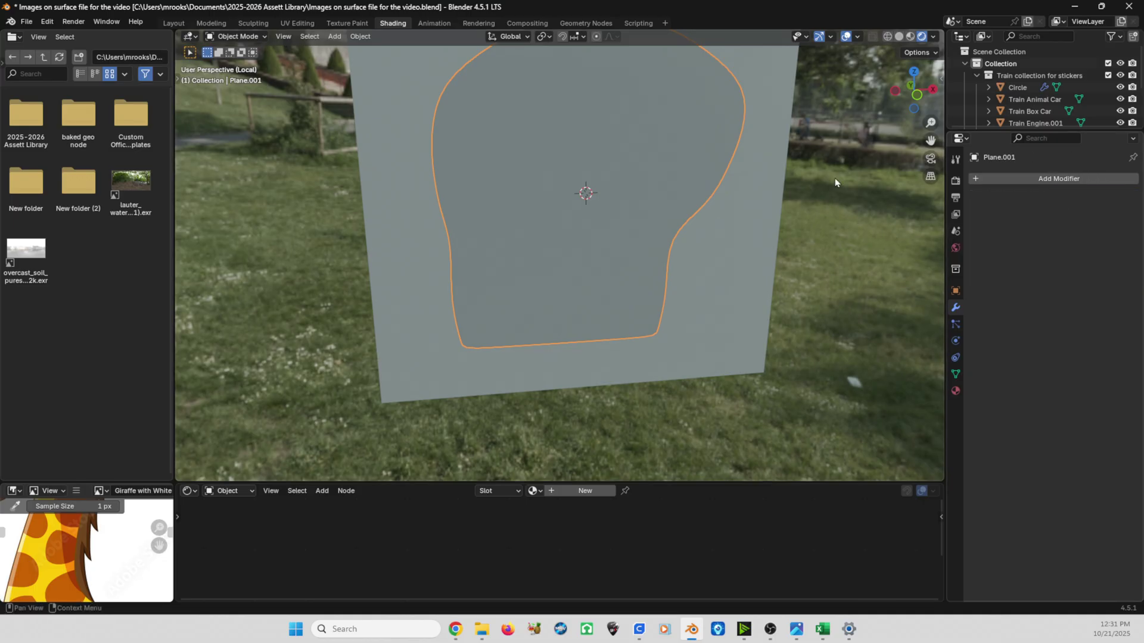
# Enter Edit Mode on the subdivided backing shape and add a Mirror modifier
pyautogui.click(238, 36)
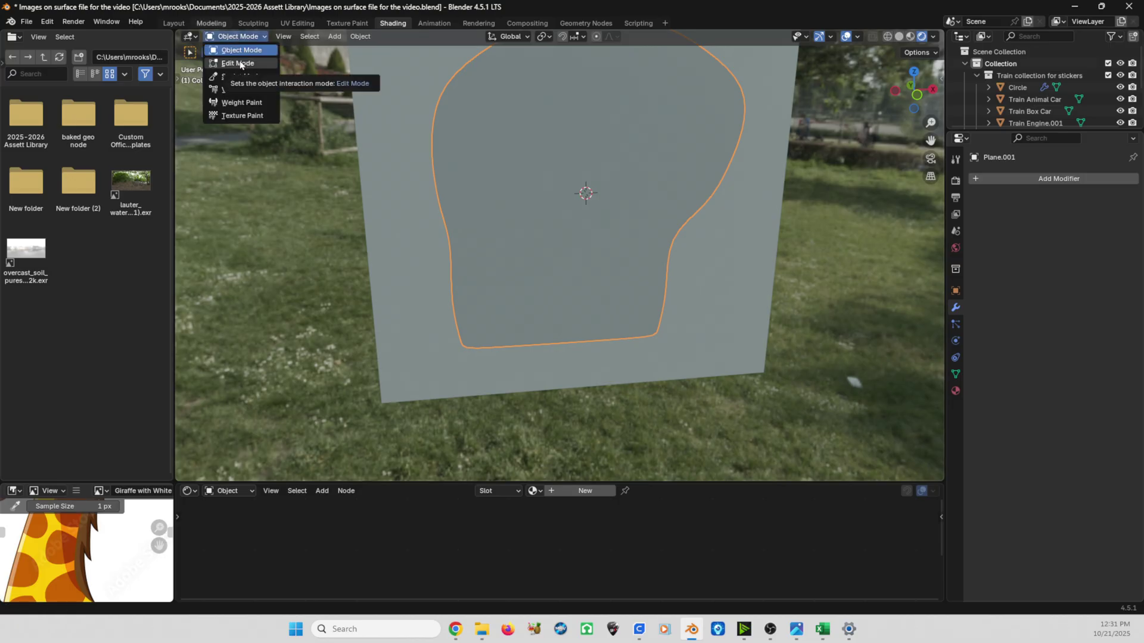
pyautogui.click(240, 63)
pyautogui.moveTo(334, 143); pyautogui.dragTo(480, 151, button='middle')
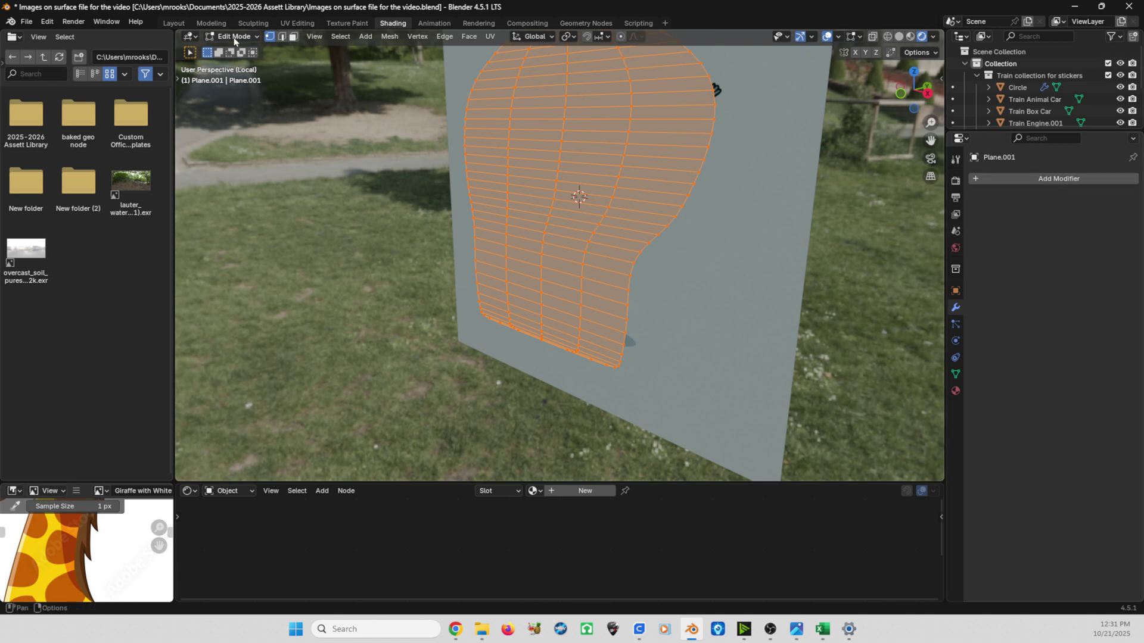
pyautogui.press('ctrl')
pyautogui.moveTo(222, 215); pyautogui.dragTo(950, 216, button='middle')
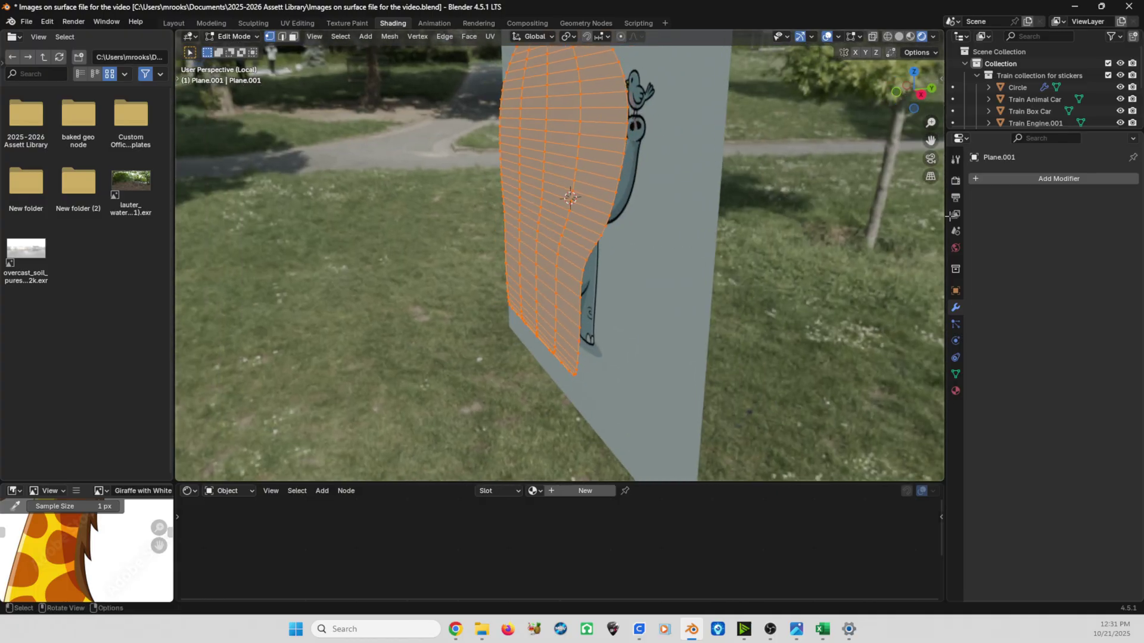
pyautogui.click(1045, 178)
pyautogui.write('mir')
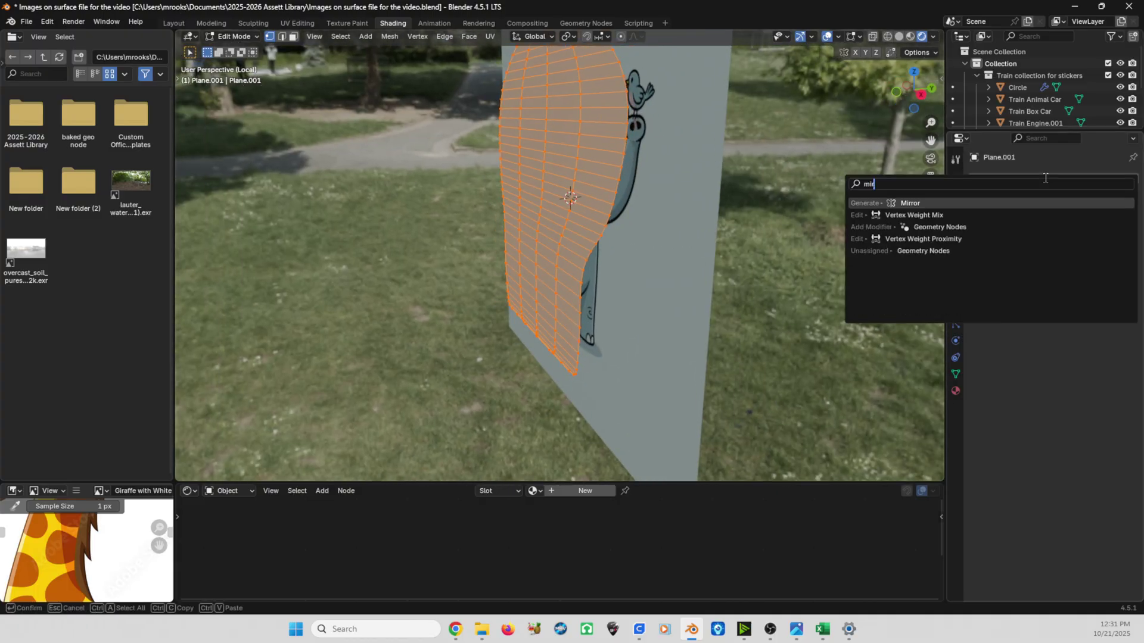
pyautogui.click(921, 203)
pyautogui.moveTo(932, 351)
pyautogui.mouseDown(button='middle')
pyautogui.moveTo(915, 351)
pyautogui.moveTo(929, 353)
pyautogui.mouseUp(button='middle')
# Set the Mirror modifier to the Z axis only and enable Clipping
pyautogui.click(1049, 216)
pyautogui.click(1107, 217)
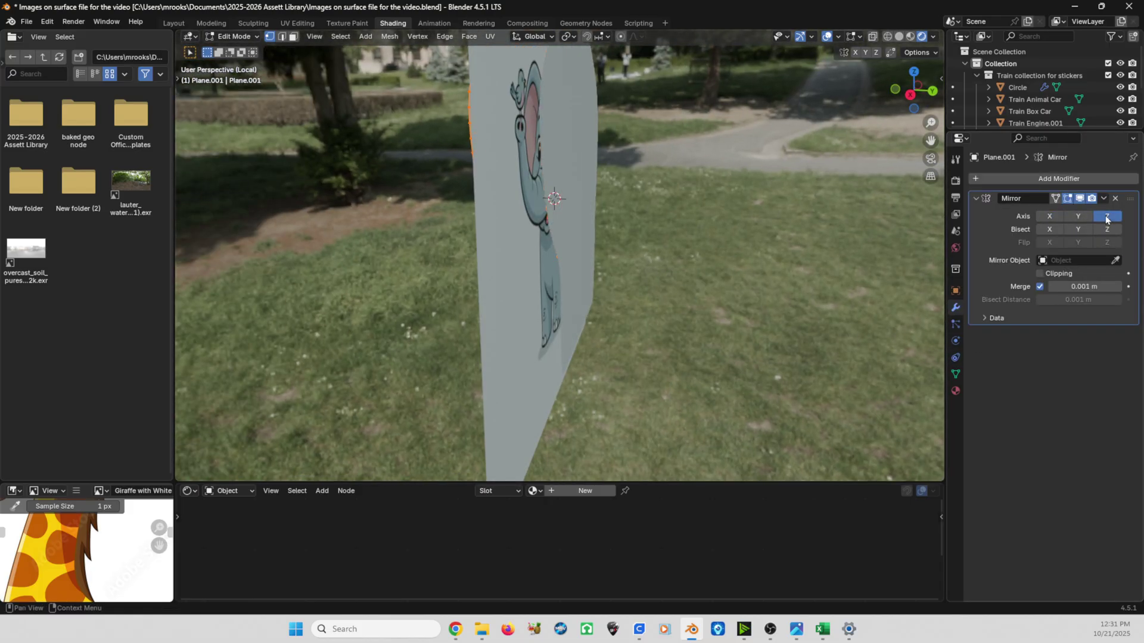
pyautogui.moveTo(595, 226); pyautogui.dragTo(550, 209, button='middle')
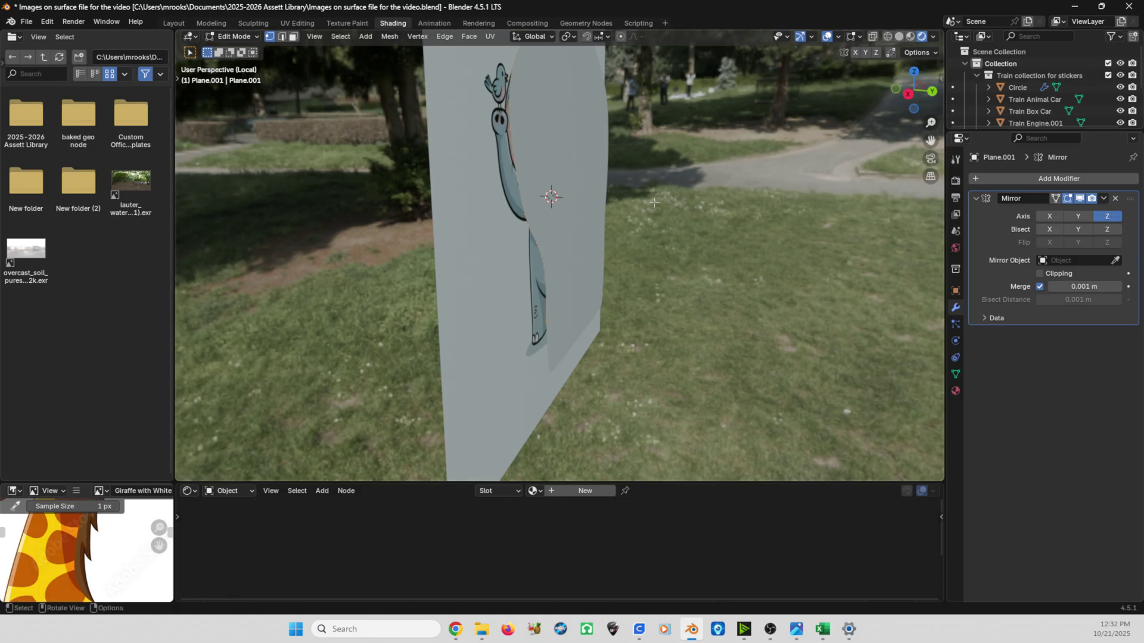
pyautogui.moveTo(822, 155); pyautogui.dragTo(691, 198, button='middle')
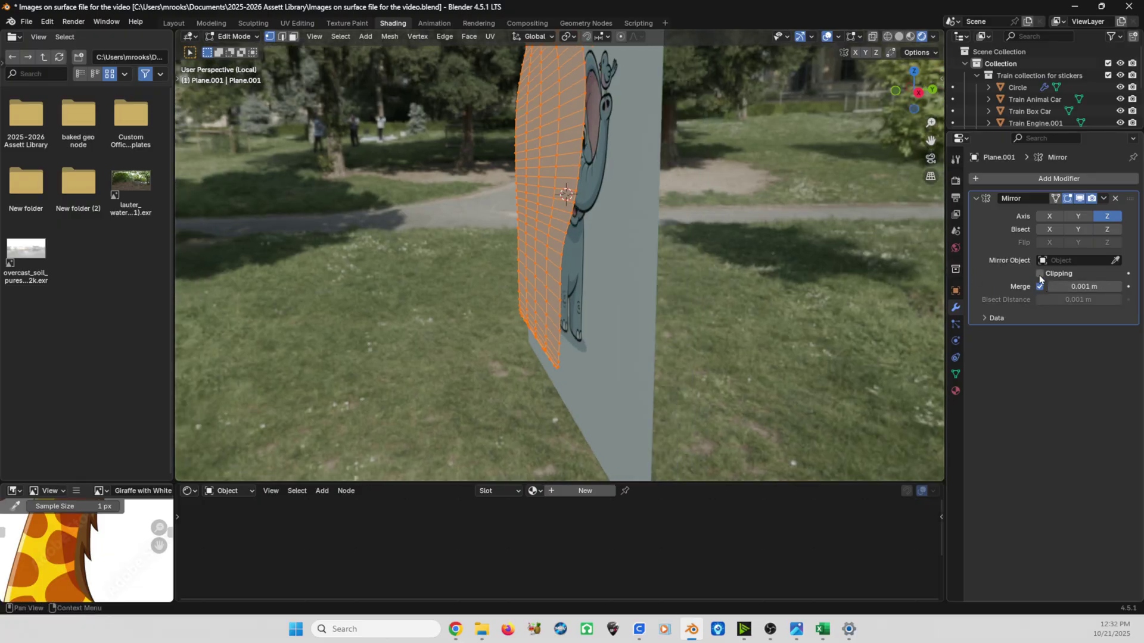
pyautogui.moveTo(775, 268); pyautogui.dragTo(724, 269, button='middle')
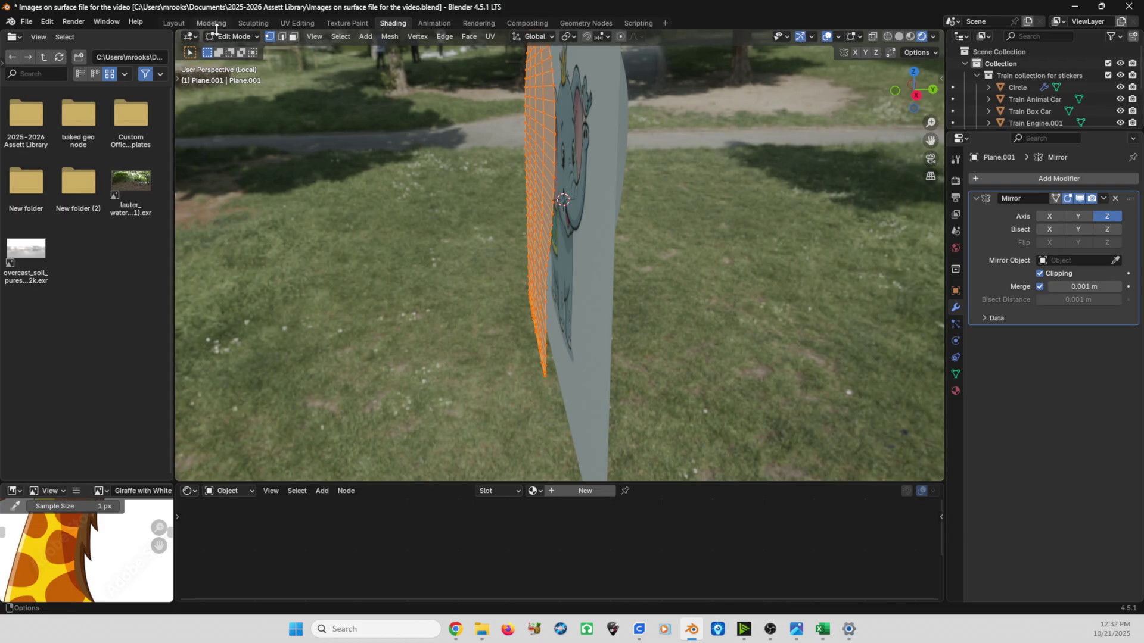
# Return to Object Mode and hide the elephant image plane
pyautogui.click(234, 37)
pyautogui.click(237, 49)
pyautogui.click(599, 115)
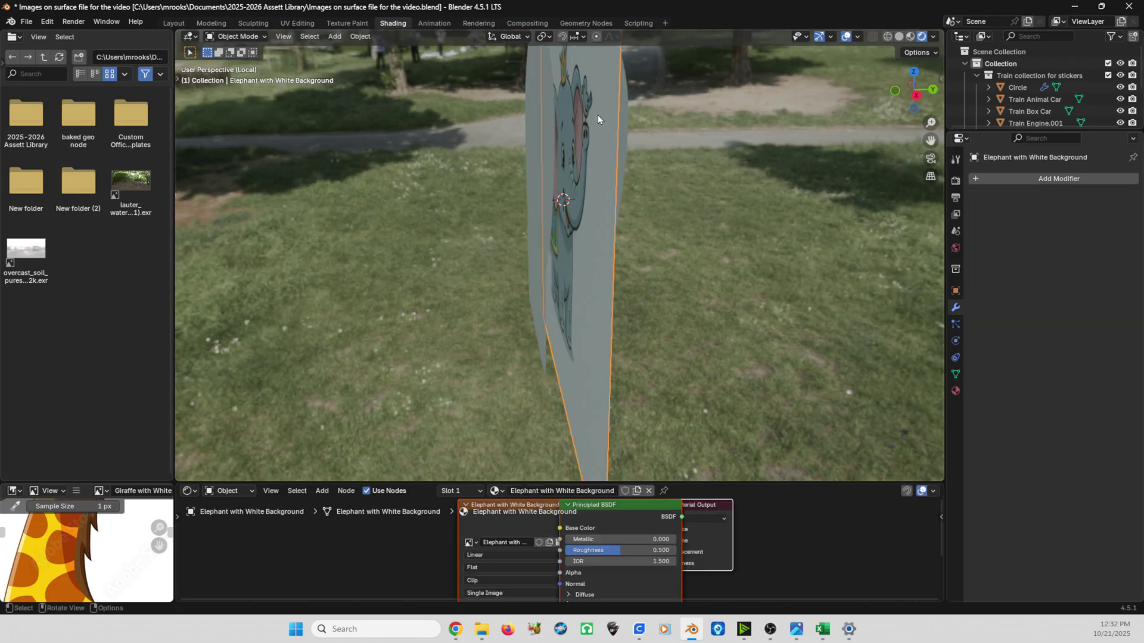
pyautogui.press('h')
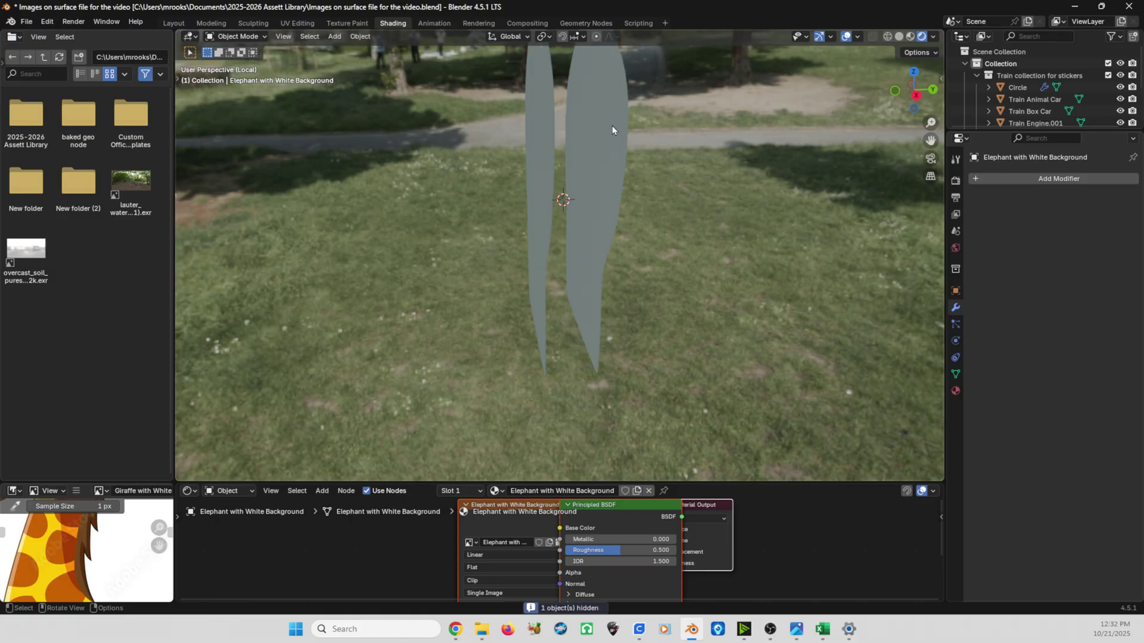
pyautogui.moveTo(613, 126); pyautogui.dragTo(587, 184, button='middle')
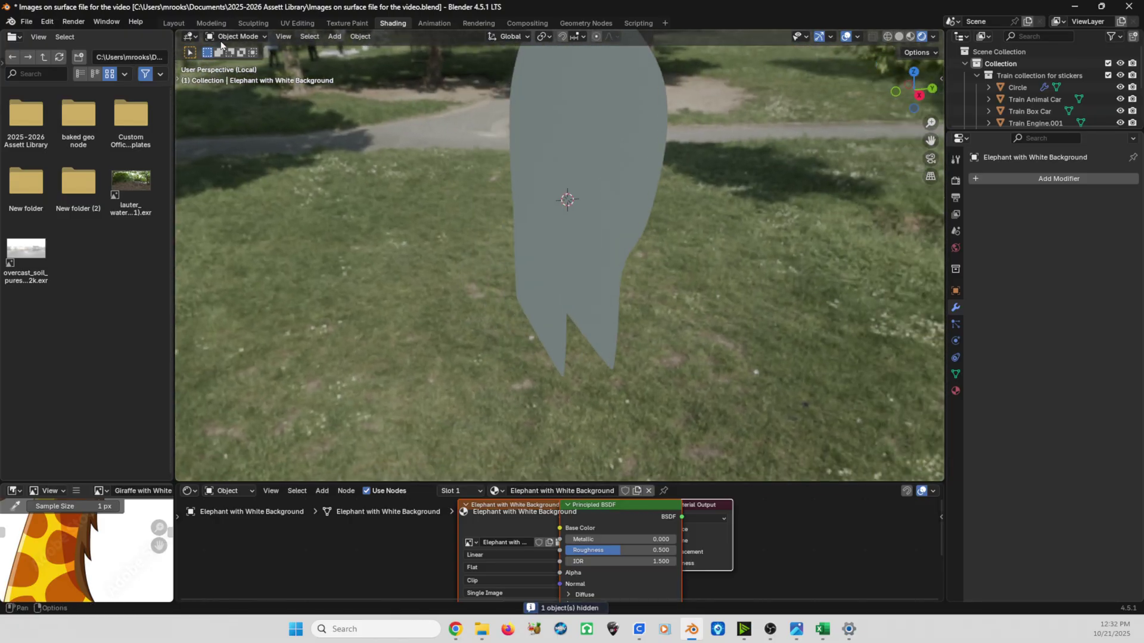
# Reopen the backing shape in Edit Mode, clear the selection, and select the boundary edge loop along one side
pyautogui.click(531, 118)
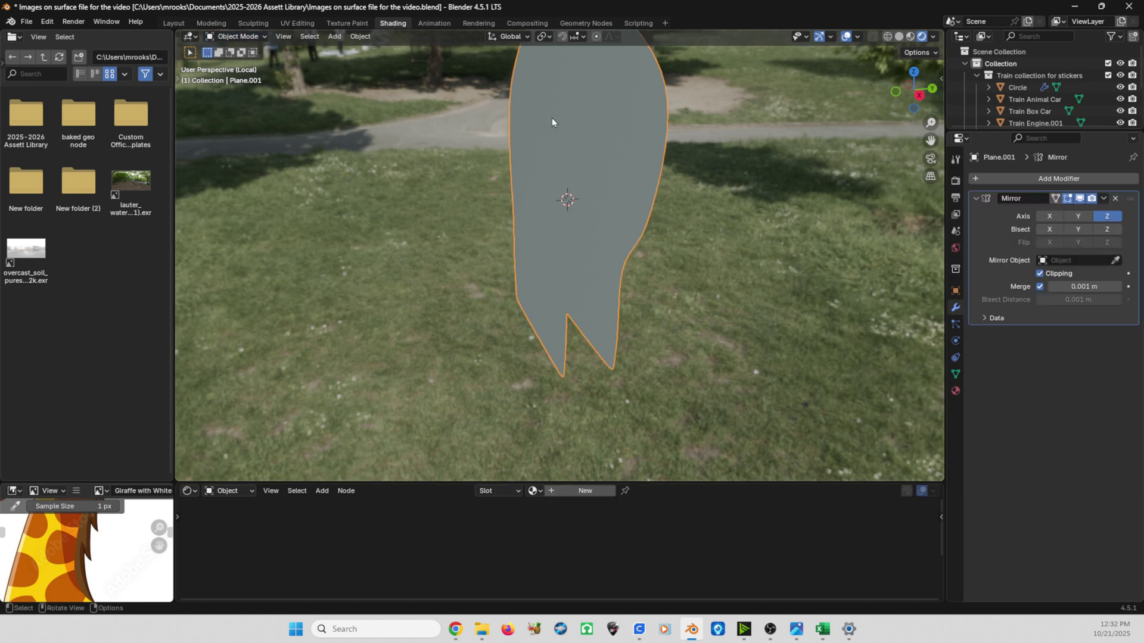
pyautogui.click(235, 37)
pyautogui.click(232, 60)
pyautogui.moveTo(584, 179); pyautogui.dragTo(659, 225, button='middle')
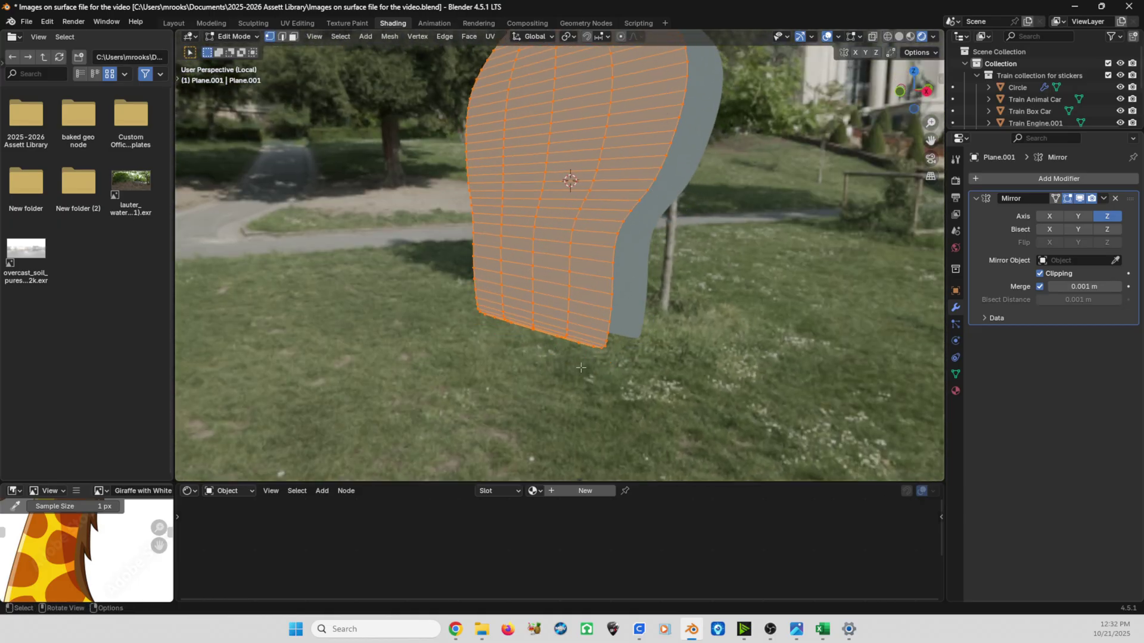
pyautogui.scroll(3, 581, 368)
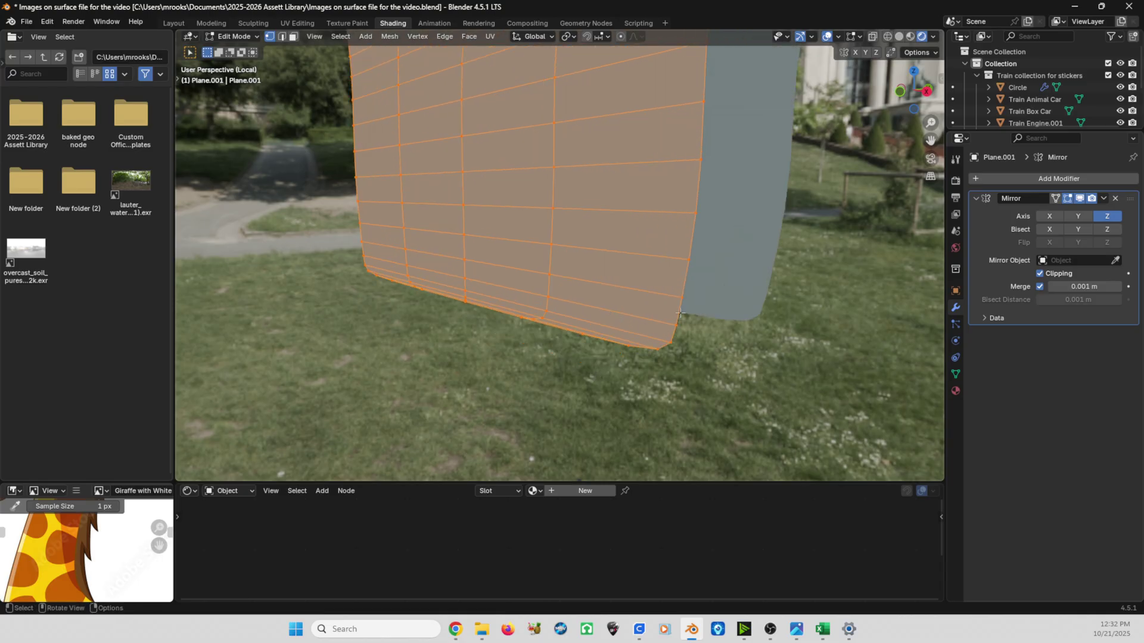
pyautogui.click(680, 313)
pyautogui.click(798, 334)
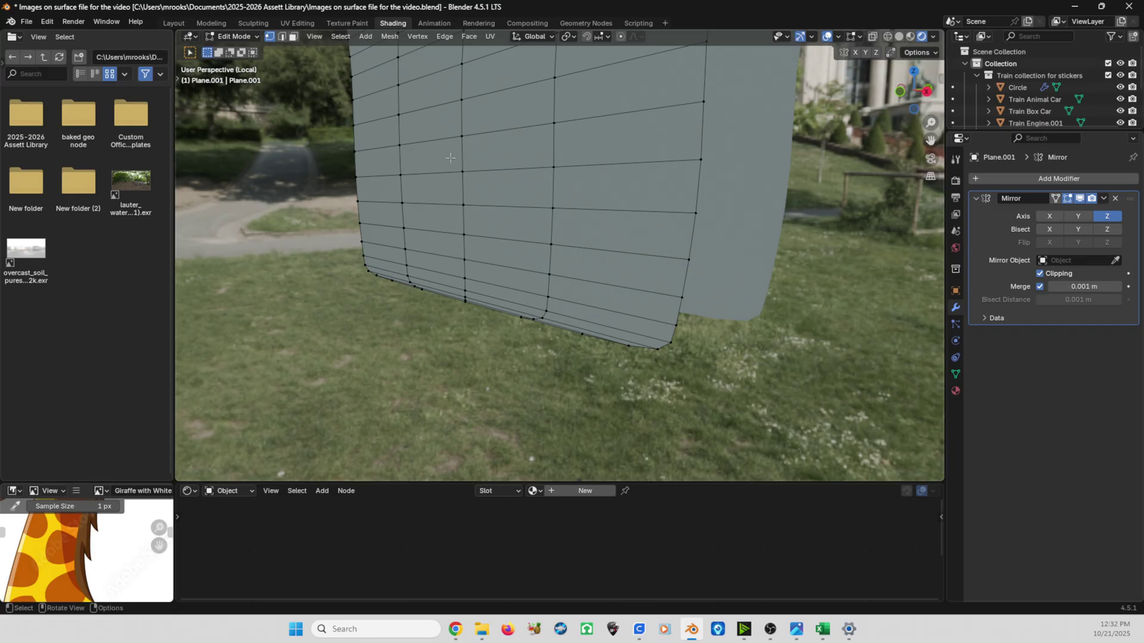
pyautogui.keyDown('alt'); pyautogui.click(681, 309); pyautogui.keyUp('alt')
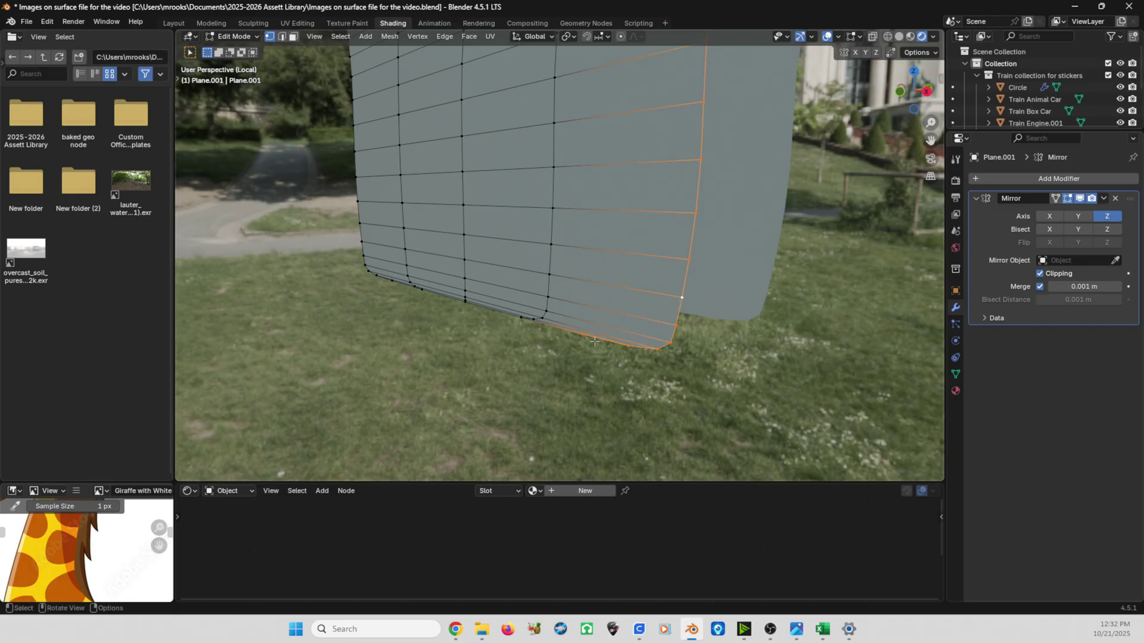
pyautogui.moveTo(675, 144); pyautogui.dragTo(561, 323, button='middle')
pyautogui.scroll(3, 599, 230)
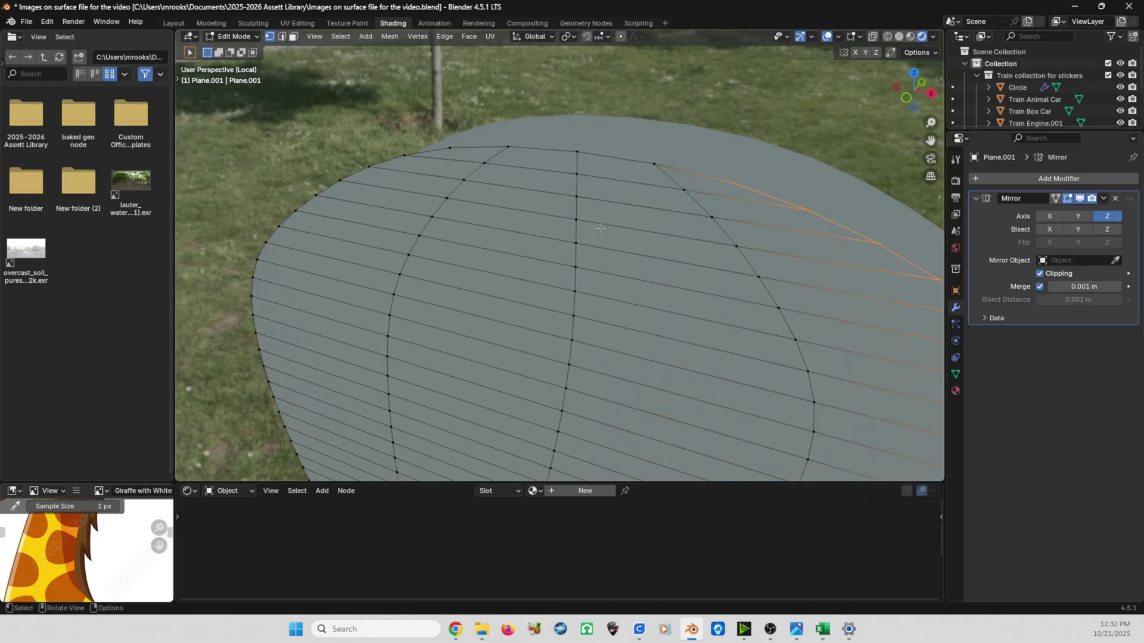
# Extend the selection with the top, opposite side and bottom edges to cover the backing shape's whole outline
pyautogui.keyDown('alt'); pyautogui.keyDown('shift'); pyautogui.click(618, 158); pyautogui.keyUp('shift'); pyautogui.keyUp('alt')
pyautogui.moveTo(370, 206); pyautogui.dragTo(520, 182, button='middle')
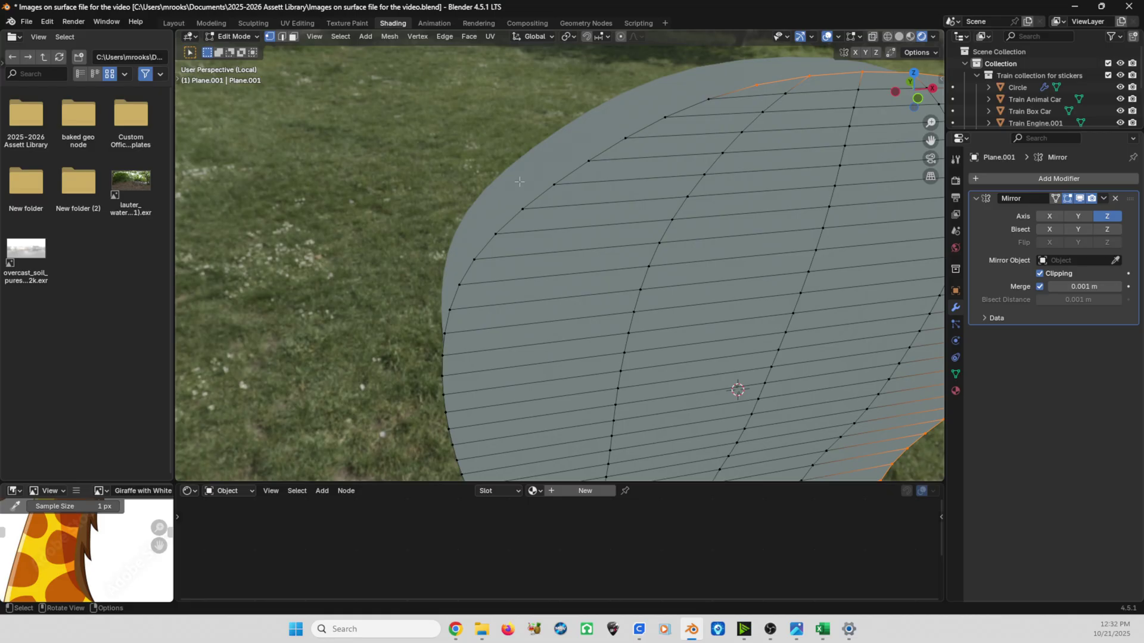
pyautogui.keyDown('alt'); pyautogui.keyDown('shift'); pyautogui.click(607, 151); pyautogui.keyUp('shift'); pyautogui.keyUp('alt')
pyautogui.scroll(-5, 607, 151)
pyautogui.moveTo(524, 416); pyautogui.dragTo(419, 241, button='middle')
pyautogui.scroll(5, 420, 241)
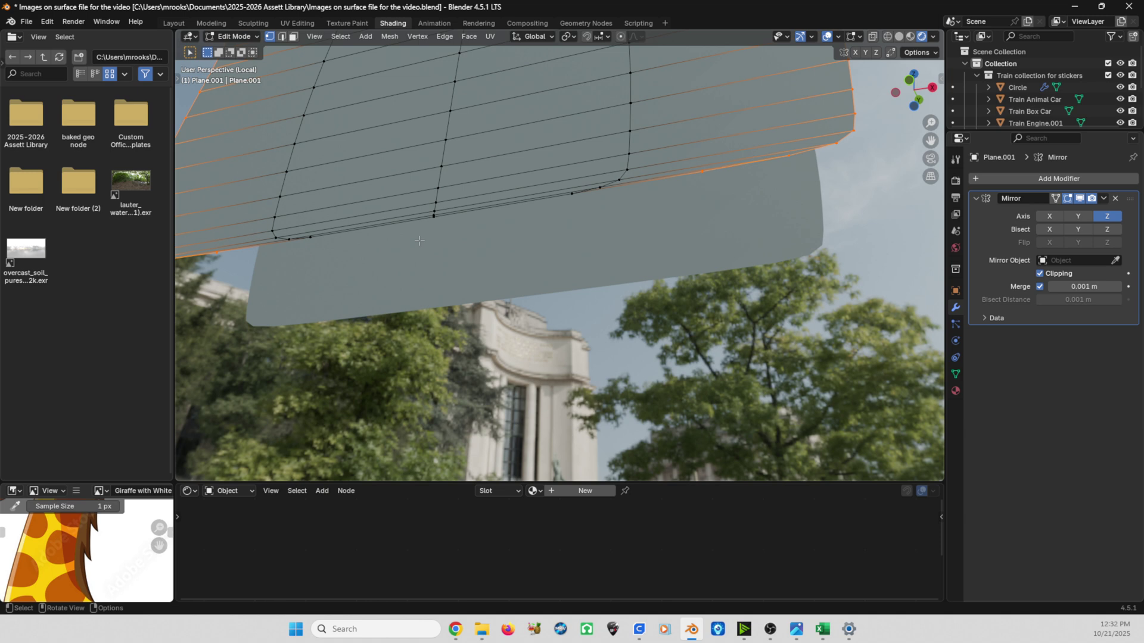
pyautogui.keyDown('alt'); pyautogui.click(351, 232); pyautogui.keyUp('alt')
# Extrude the selected outline along Y until it meets the mirrored half, closing the gap between the two faces
pyautogui.moveTo(351, 232); pyautogui.dragTo(289, 269, button='middle')
pyautogui.scroll(6, 289, 269)
pyautogui.keyDown('shift'); pyautogui.moveTo(551, 465); pyautogui.dragTo(469, 283, button='middle'); pyautogui.keyUp('shift')
pyautogui.scroll(-5, 592, 265)
pyautogui.press('g')
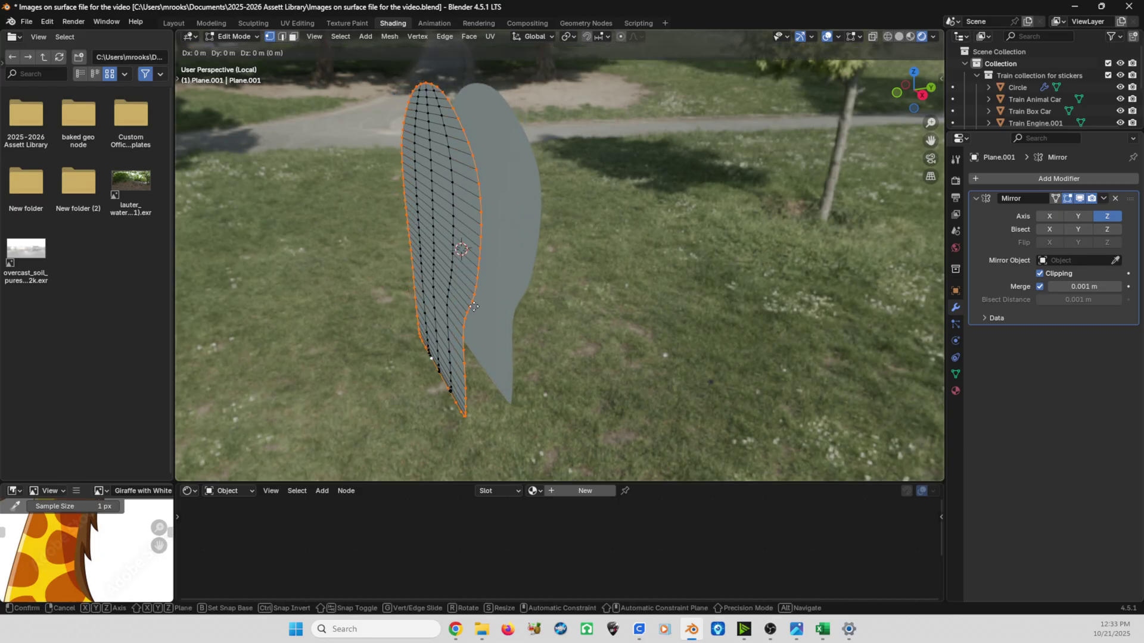
pyautogui.press('y')
pyautogui.click(522, 296)
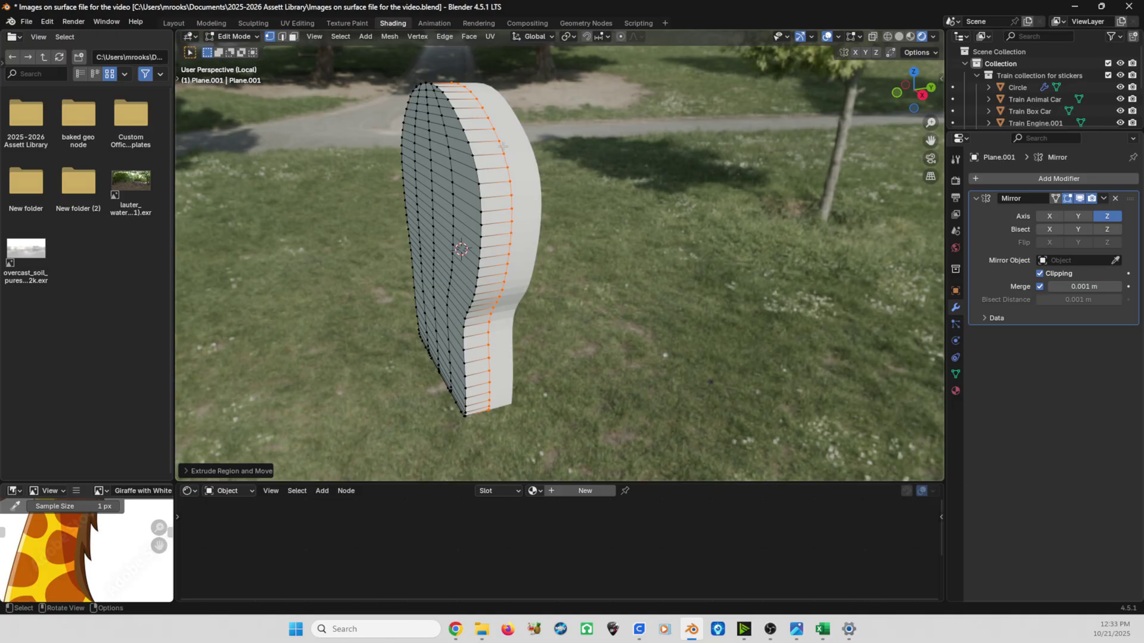
# Return to Object Mode and add a Bevel modifier to the thickened backing shape
pyautogui.press('Tab')
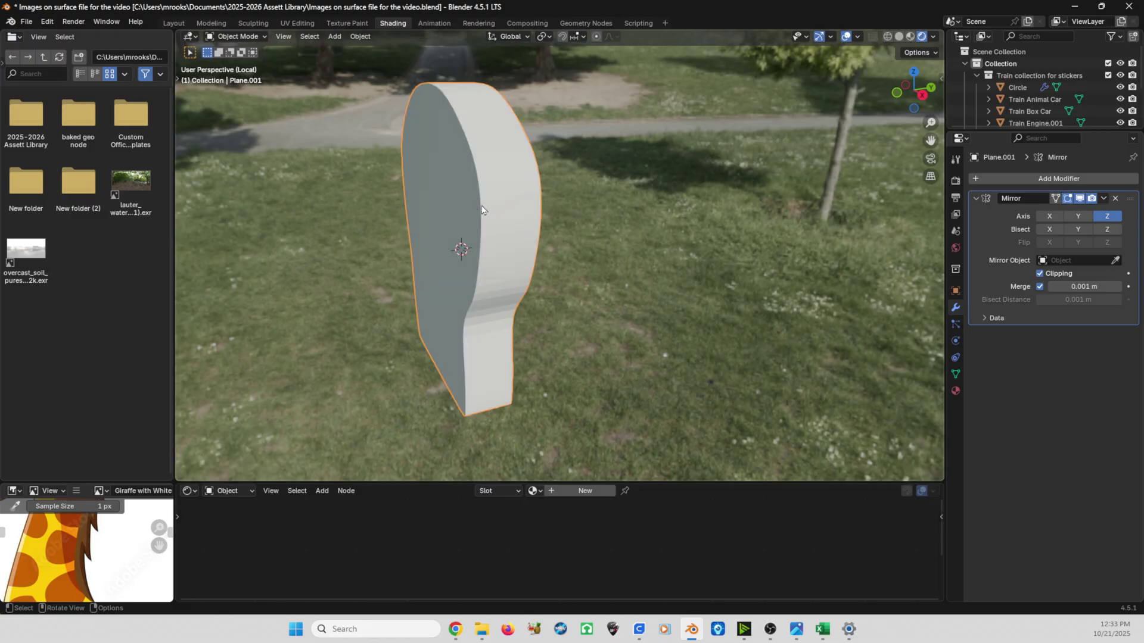
pyautogui.moveTo(486, 211); pyautogui.dragTo(443, 200, button='middle')
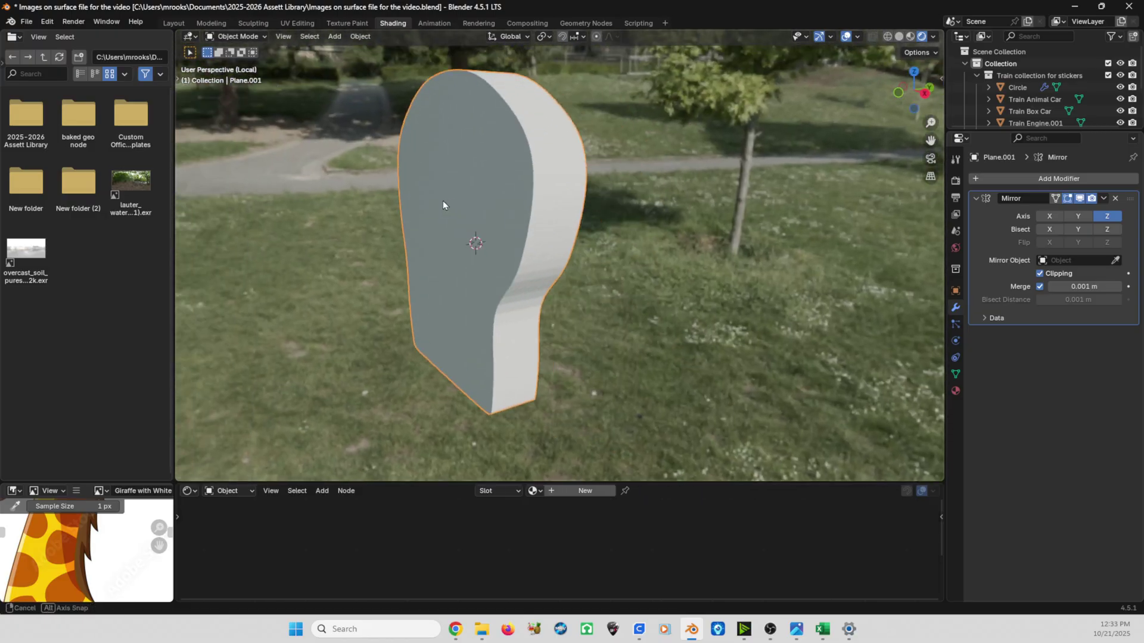
pyautogui.click(996, 179)
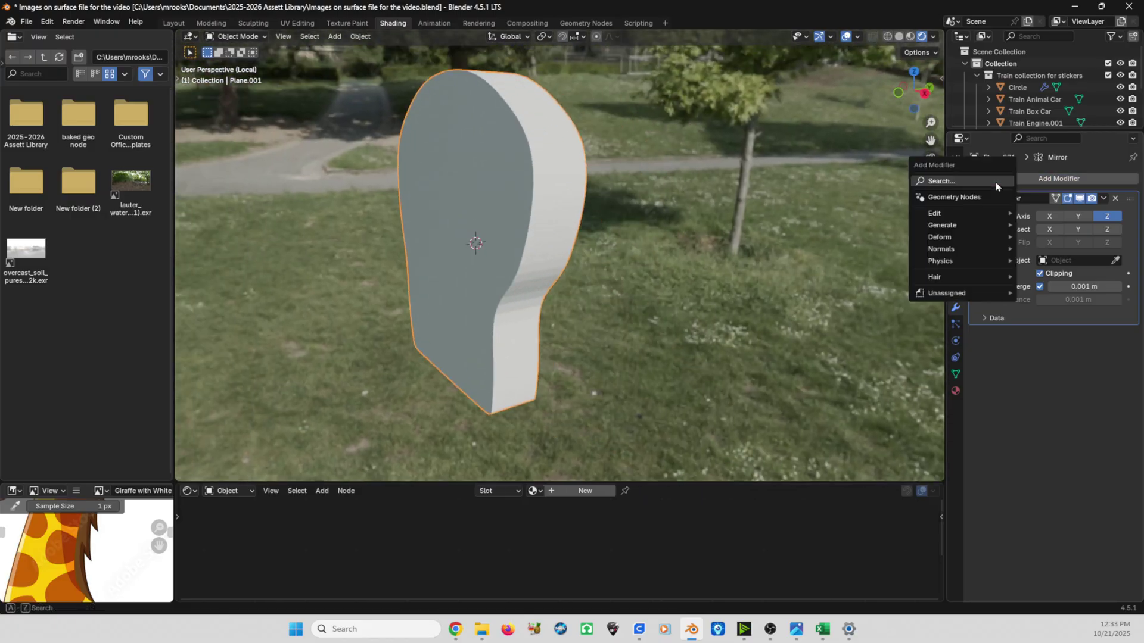
pyautogui.write('beve')
pyautogui.press('Return')
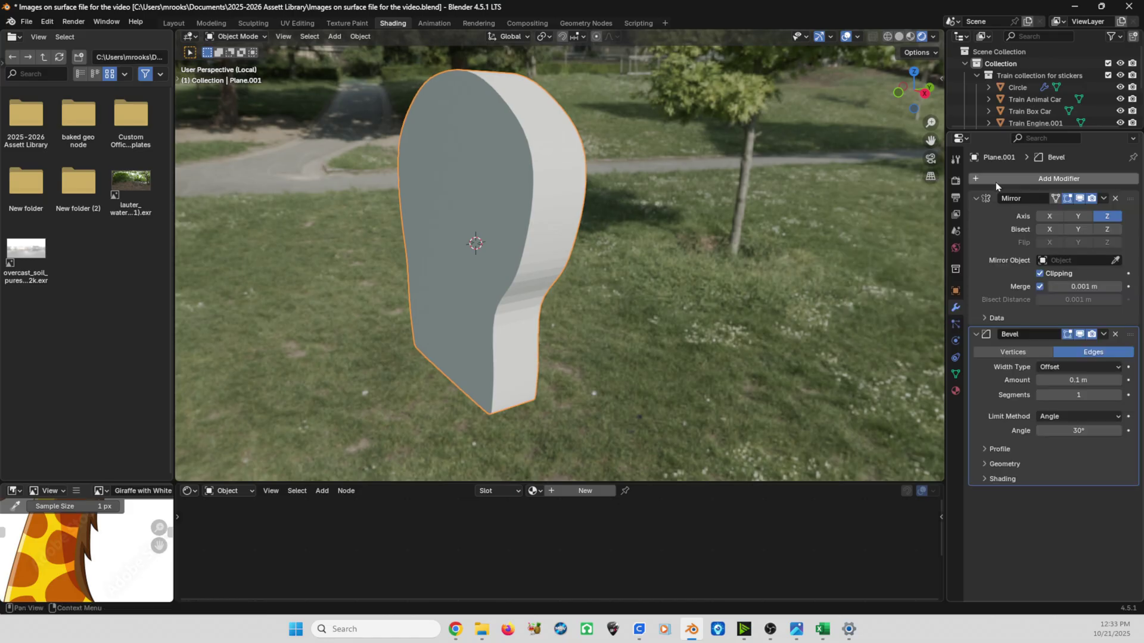
# Try the bevel on the backing shape with 5 segments and an amount of 1 m
pyautogui.click(1078, 380)
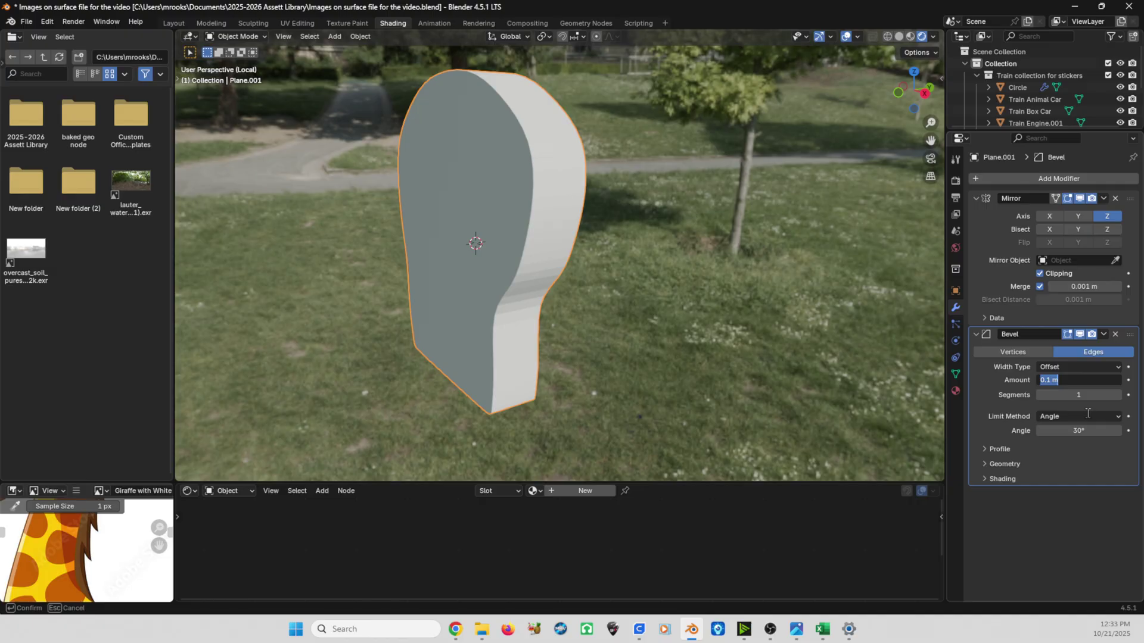
pyautogui.press('Return')
pyautogui.scroll(3, 676, 349)
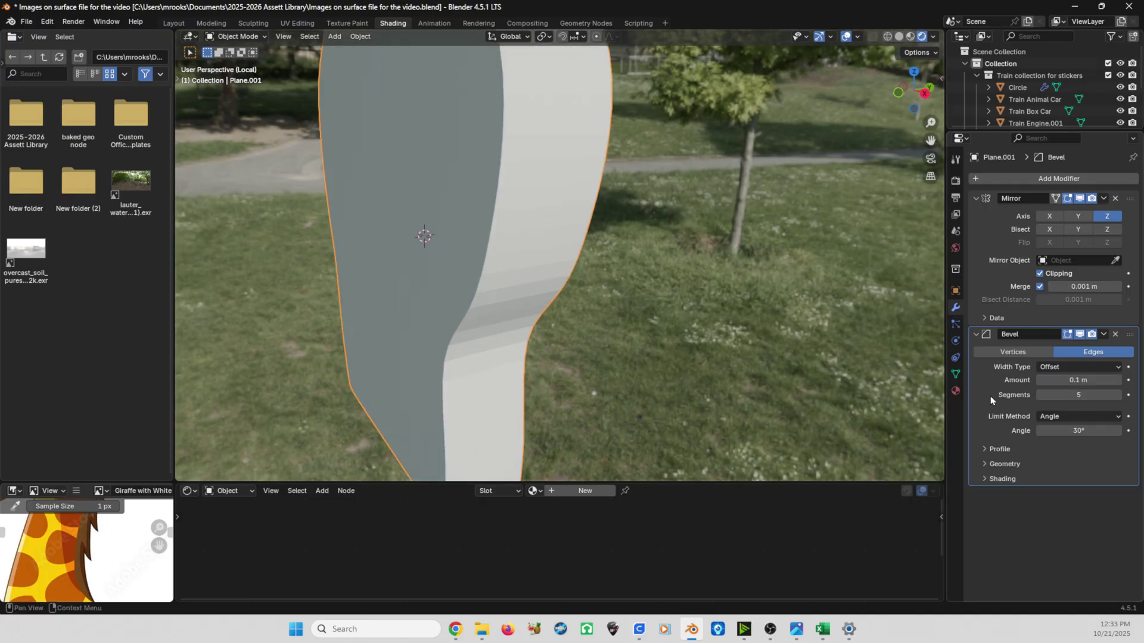
pyautogui.moveTo(1070, 395); pyautogui.dragTo(1102, 395)
pyautogui.click(1078, 381)
pyautogui.press('BackSpace')
pyautogui.write('1')
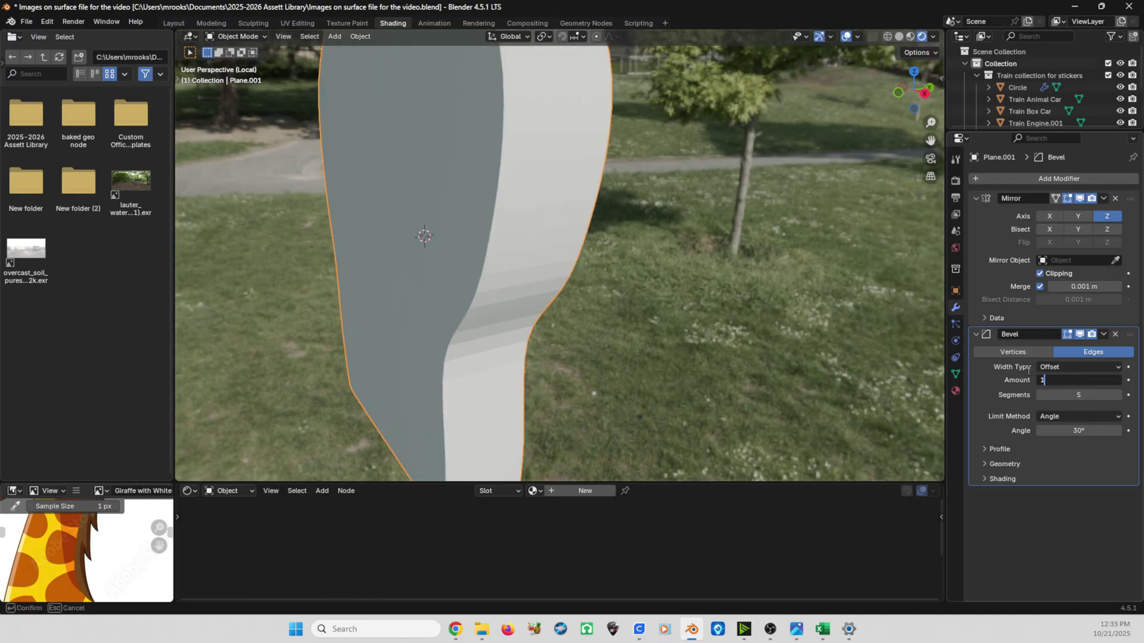
pyautogui.press('Return')
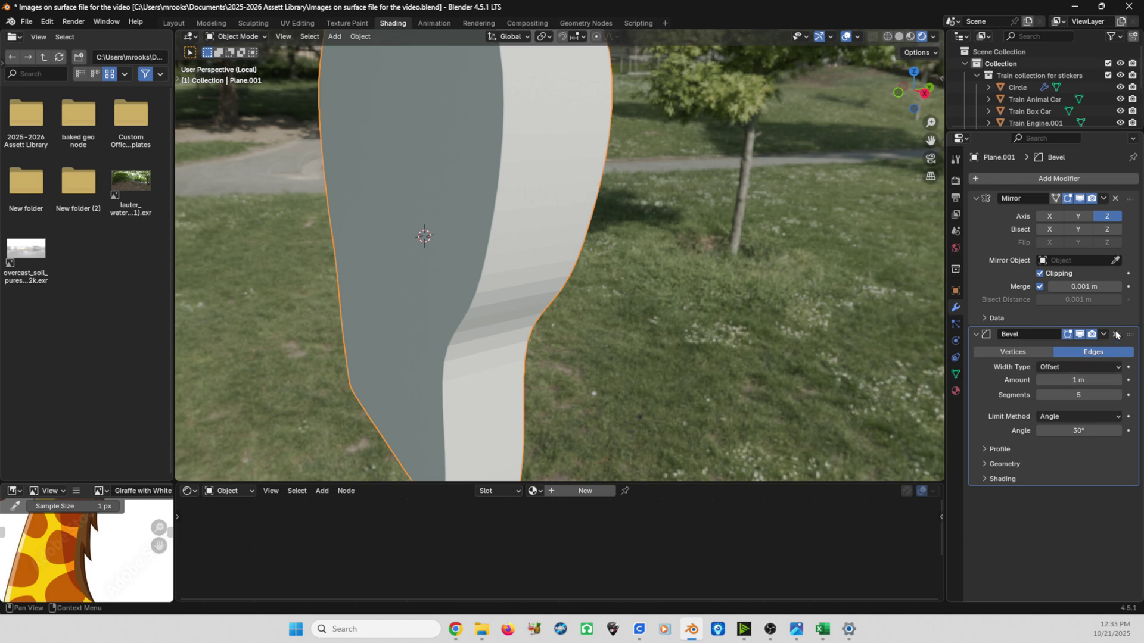
# Check the backing shape's mesh in Edit Mode, return to Object Mode and try 43 bevel segments
pyautogui.click(238, 36)
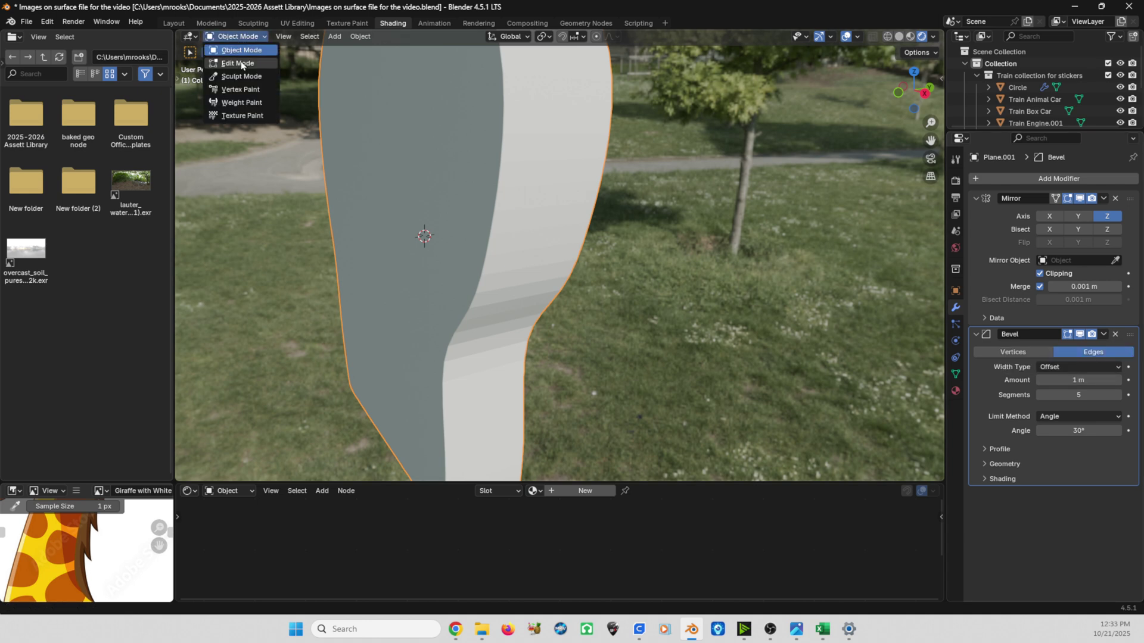
pyautogui.click(237, 64)
pyautogui.moveTo(436, 197); pyautogui.dragTo(461, 198, button='middle')
pyautogui.click(237, 37)
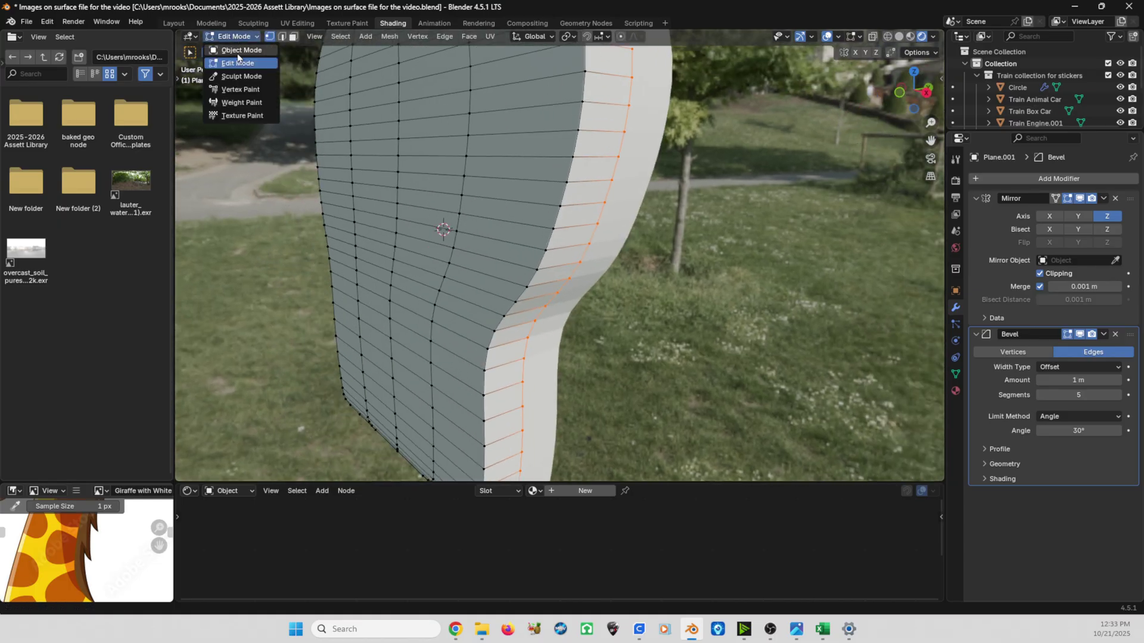
pyautogui.click(241, 50)
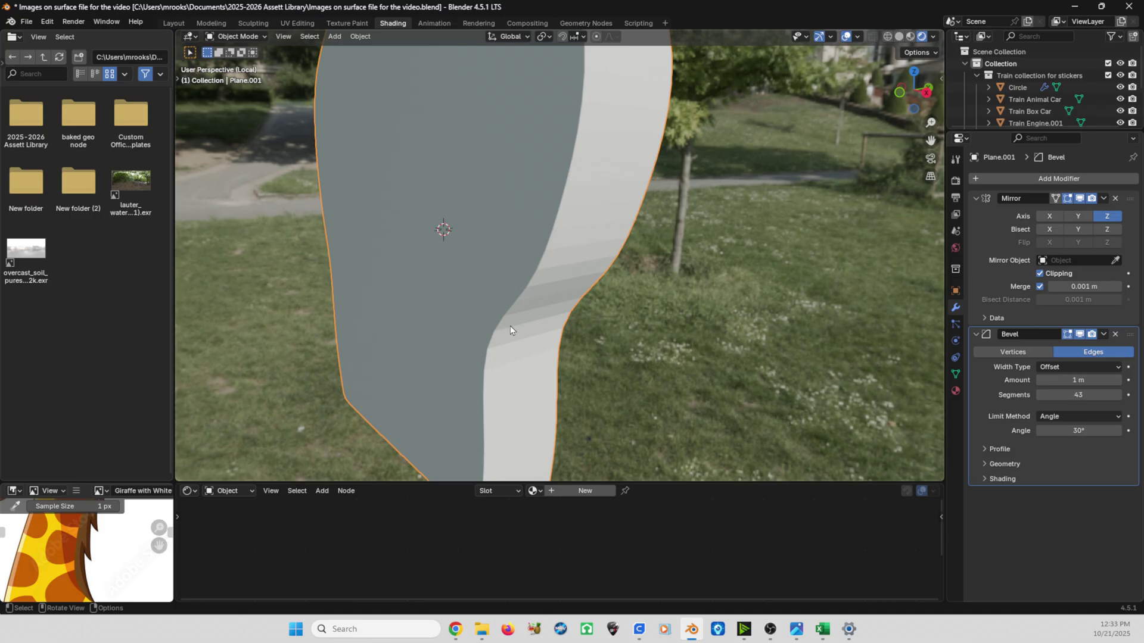
pyautogui.moveTo(510, 326); pyautogui.dragTo(505, 287, button='middle')
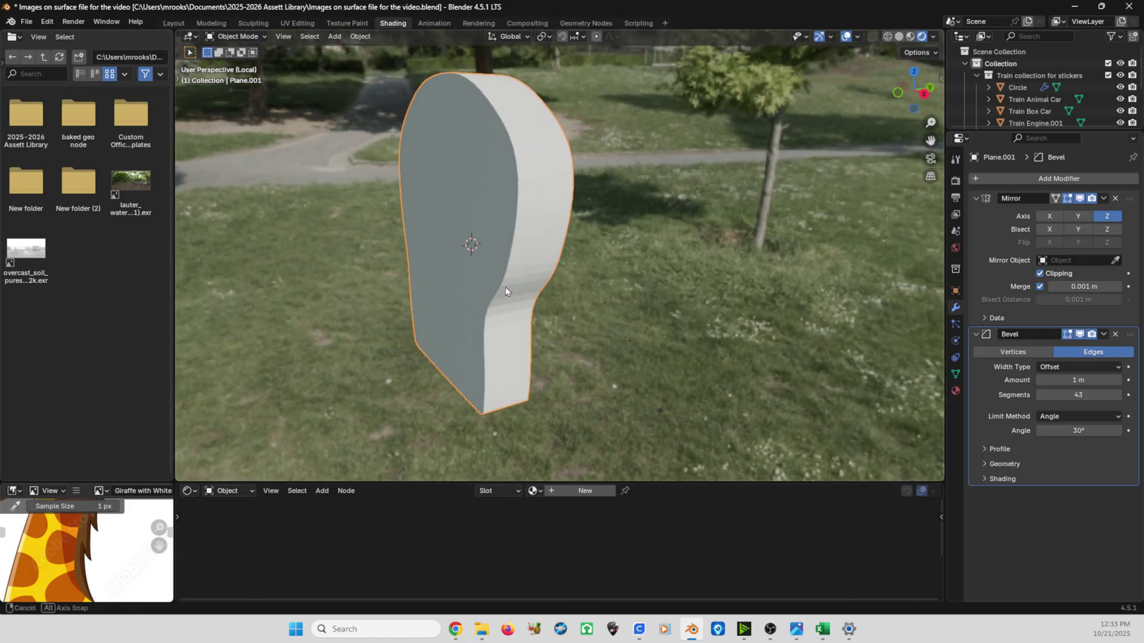
# Remove the Bevel modifier from the backing shape
pyautogui.click(1115, 334)
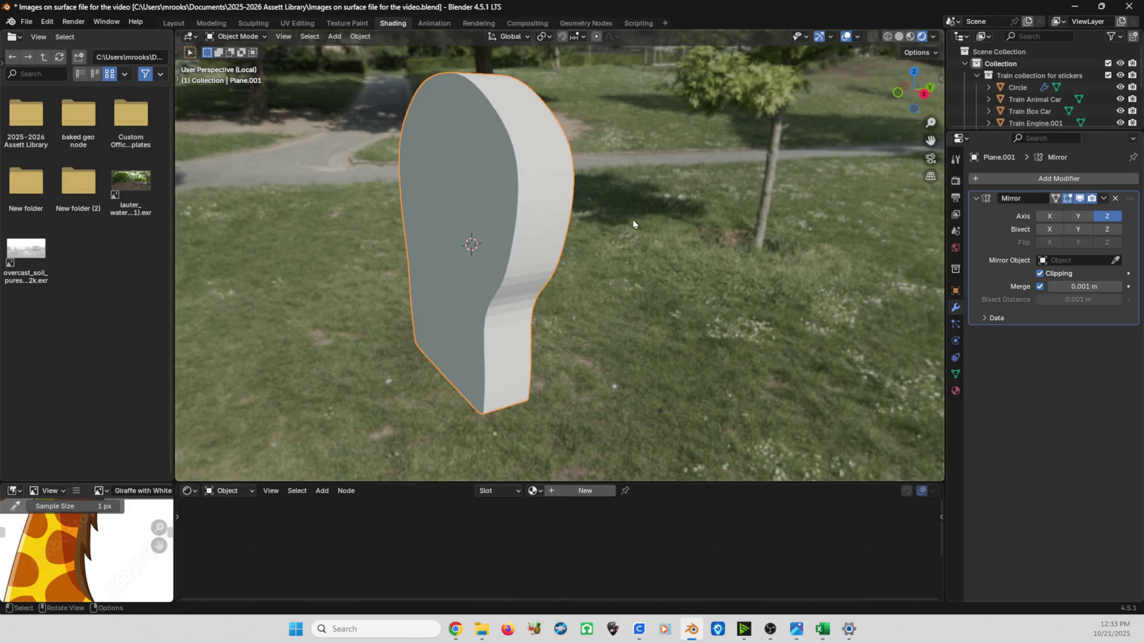
pyautogui.moveTo(634, 224); pyautogui.dragTo(463, 239, button='middle')
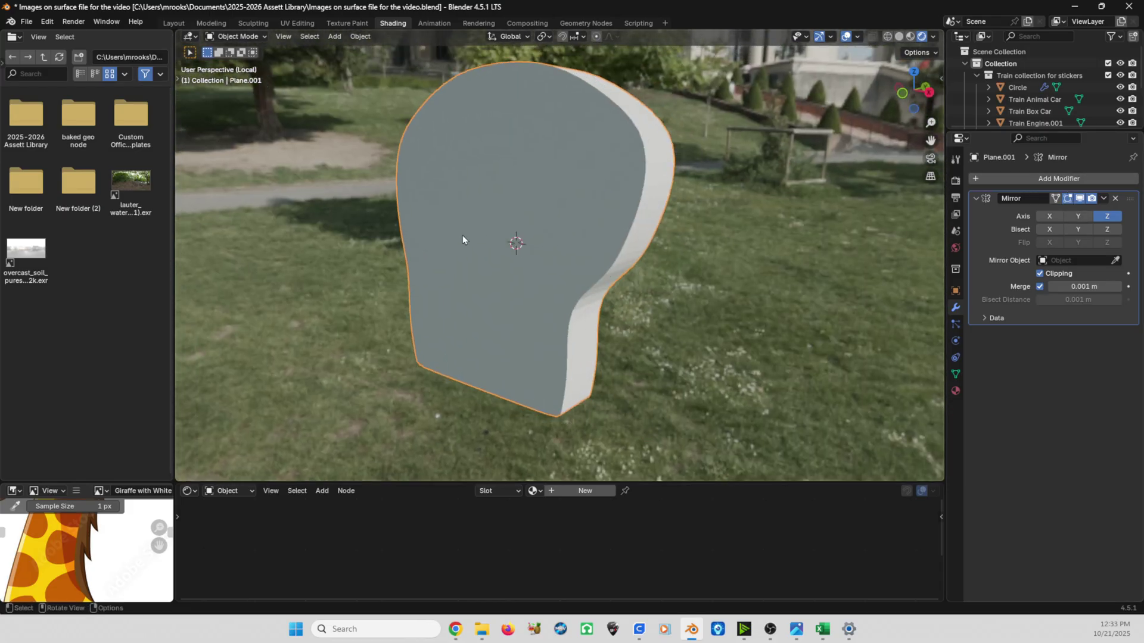
pyautogui.press('KP_1')
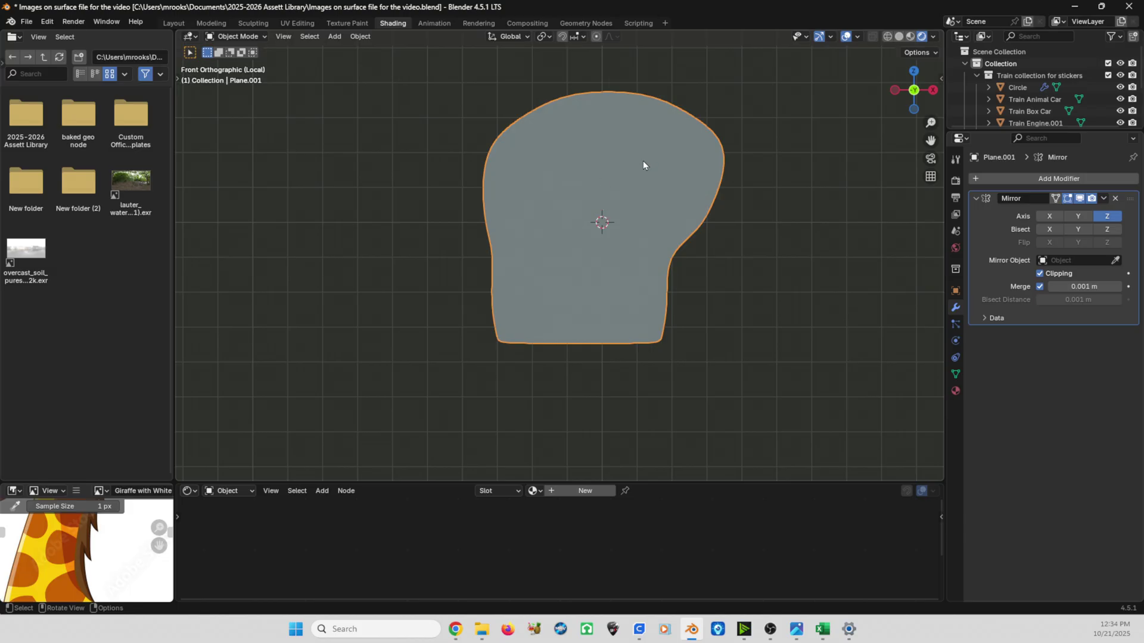
pyautogui.moveTo(636, 202); pyautogui.dragTo(582, 217, button='middle')
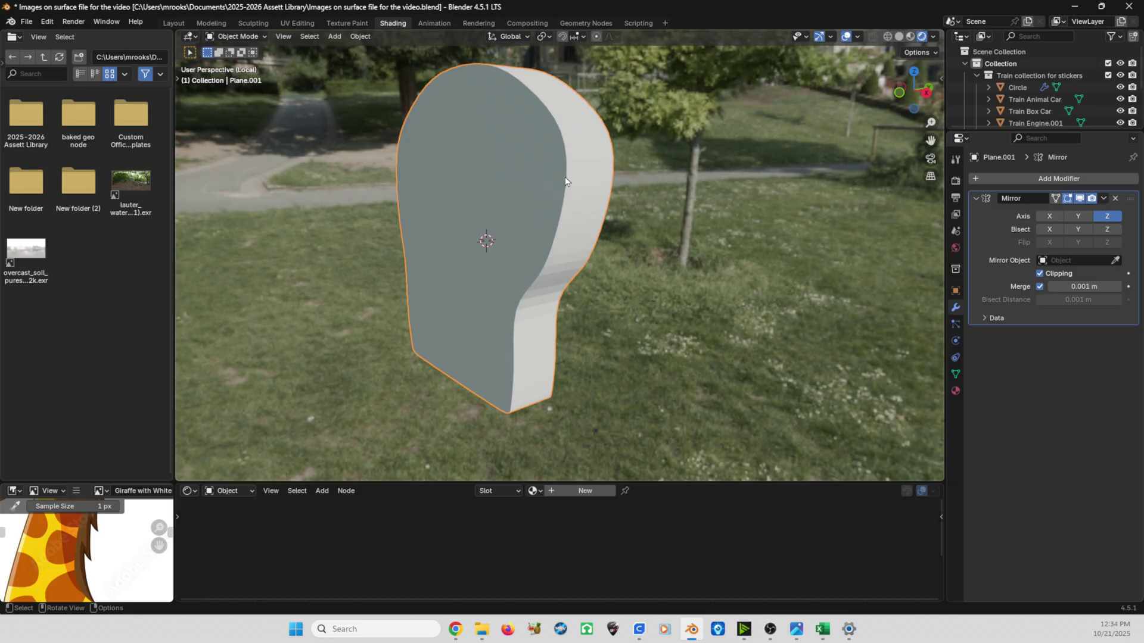
# Assign the existing wood material, Material.009, to the backing shape
pyautogui.click(534, 491)
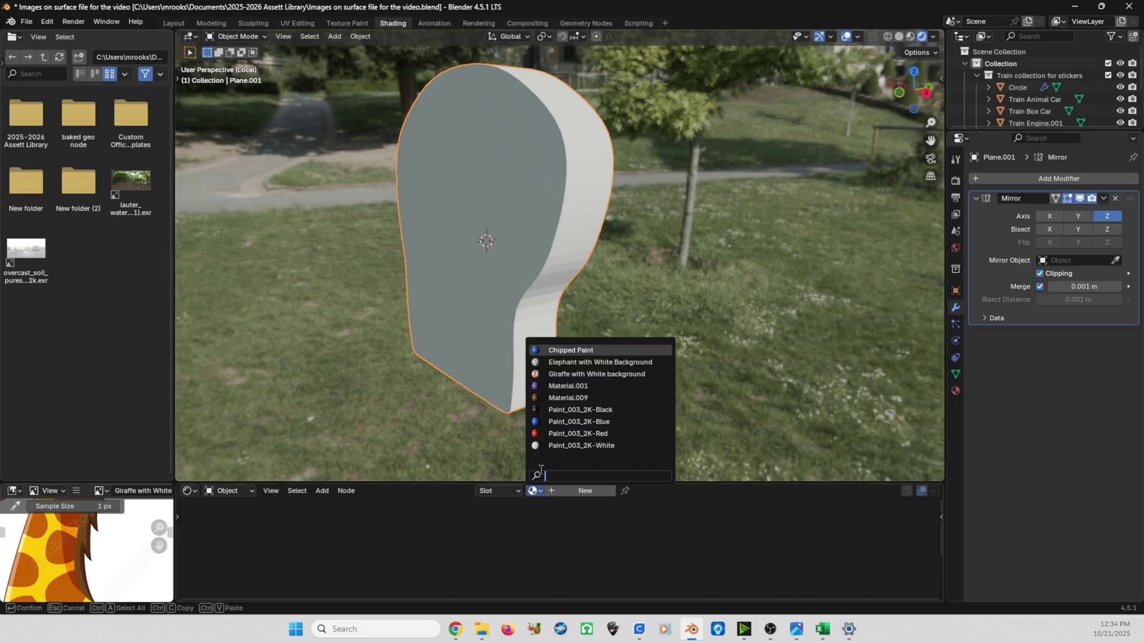
pyautogui.click(560, 398)
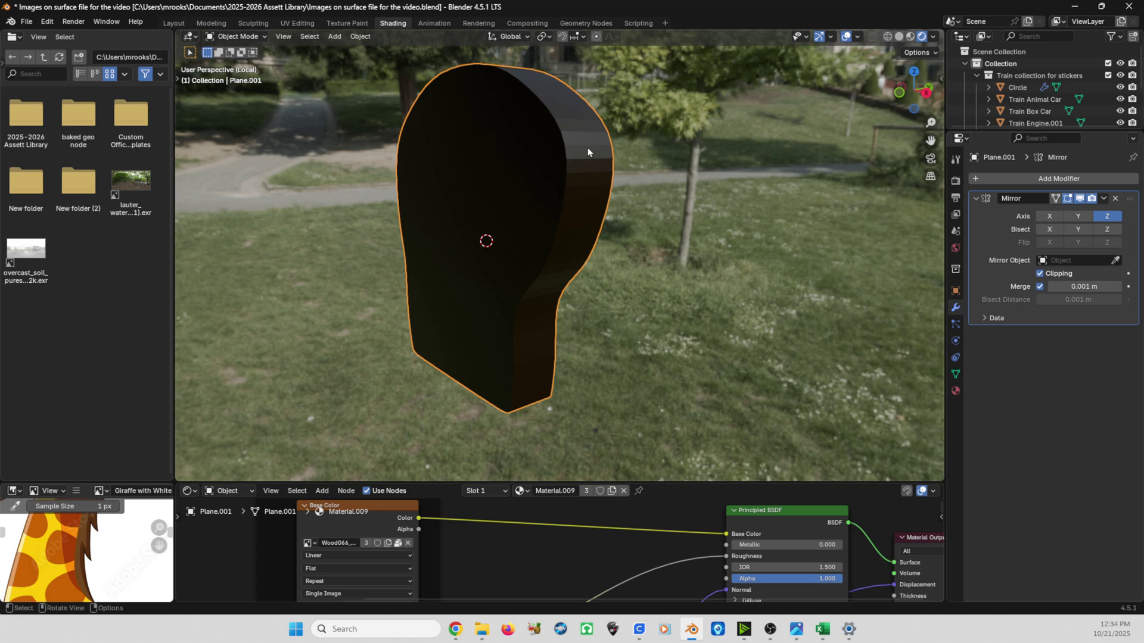
pyautogui.moveTo(455, 158); pyautogui.dragTo(518, 350, button='middle')
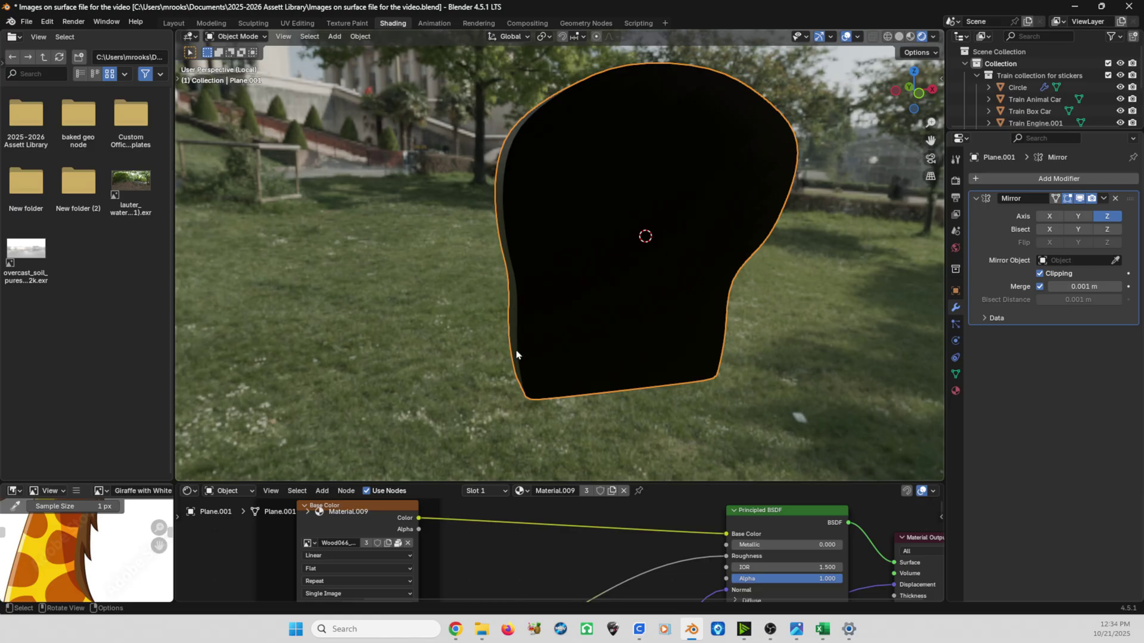
# Rename the backing shape's material to Wood
pyautogui.click(554, 490)
pyautogui.write('Wood')
pyautogui.press('Return')
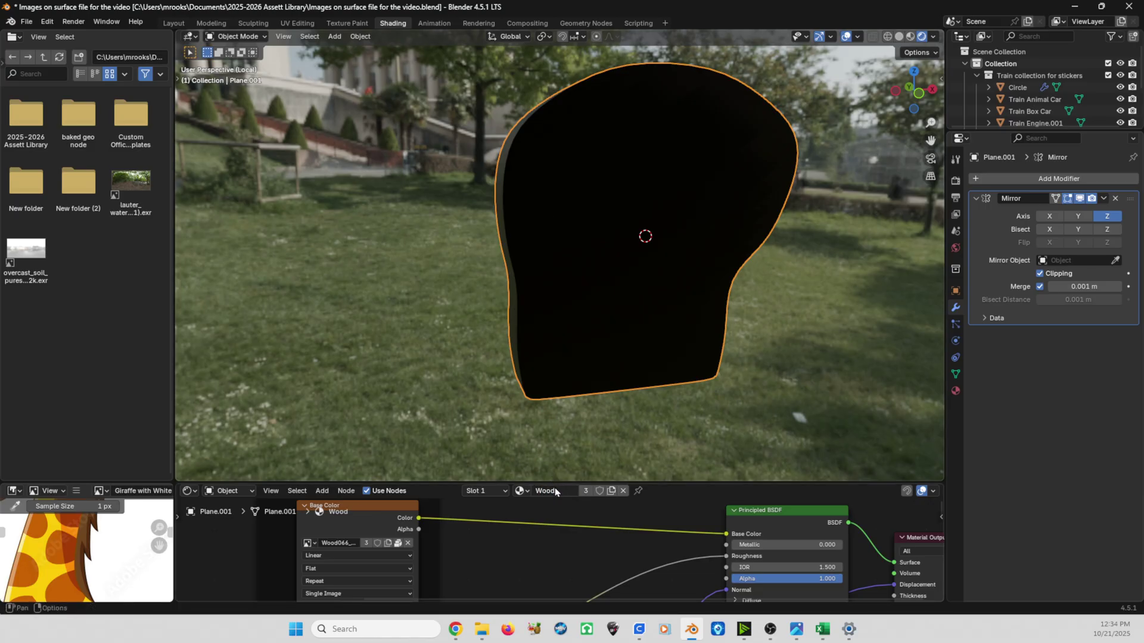
pyautogui.moveTo(594, 208); pyautogui.dragTo(475, 170, button='middle')
pyautogui.scroll(-2, 569, 229)
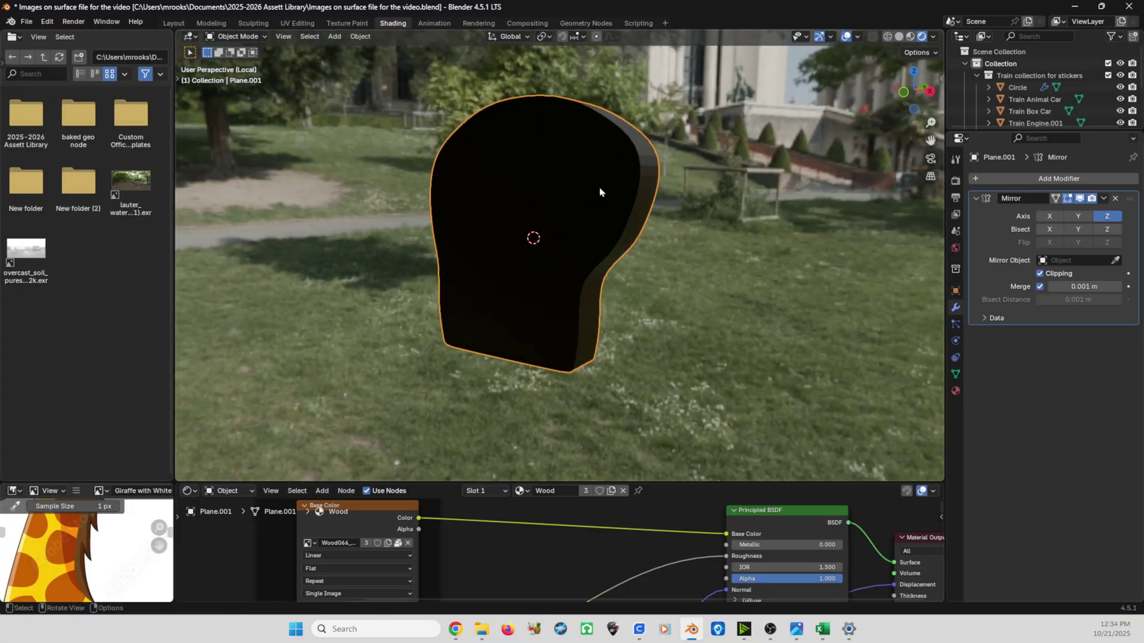
# Unwrap the whole backing shape mesh with Smart UV Project at its default settings, and clear the selection
pyautogui.press('Tab')
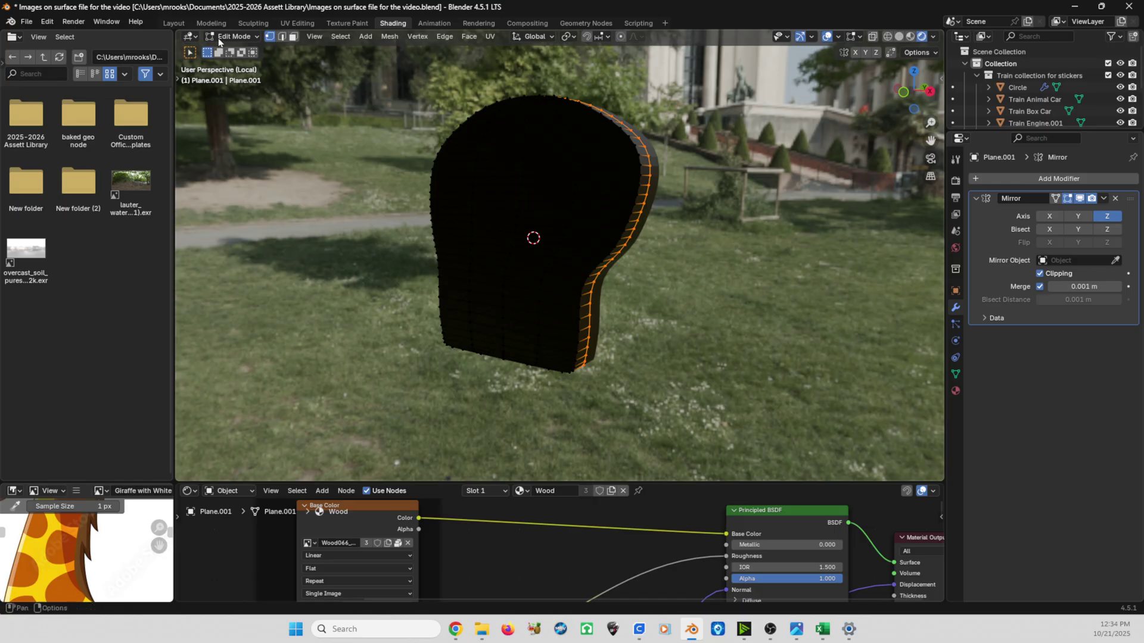
pyautogui.press('a')
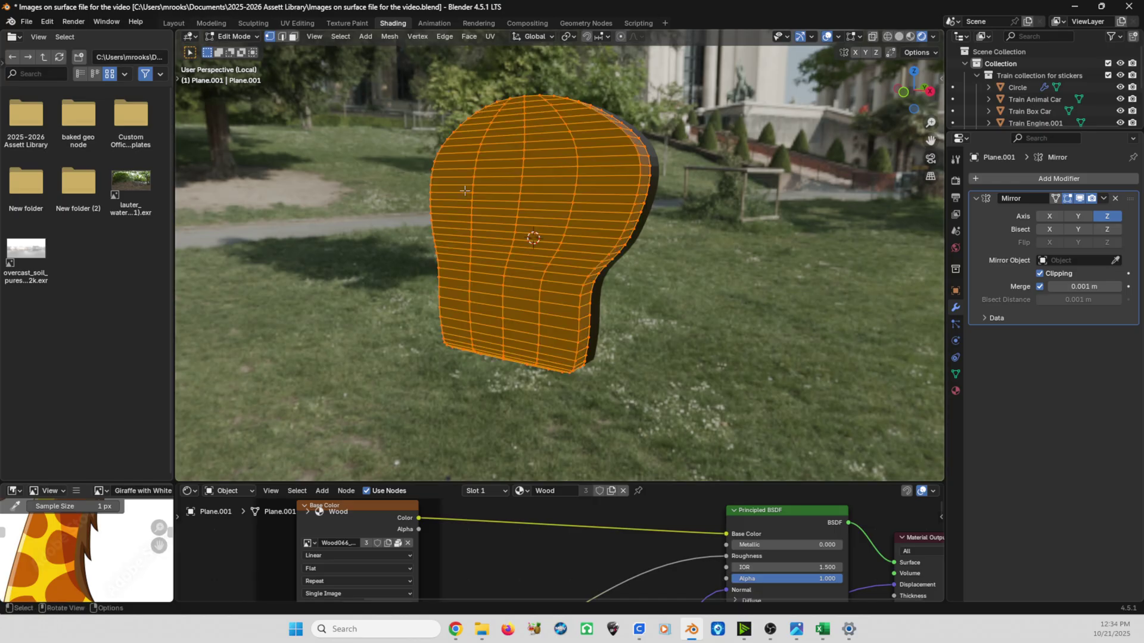
pyautogui.press('u')
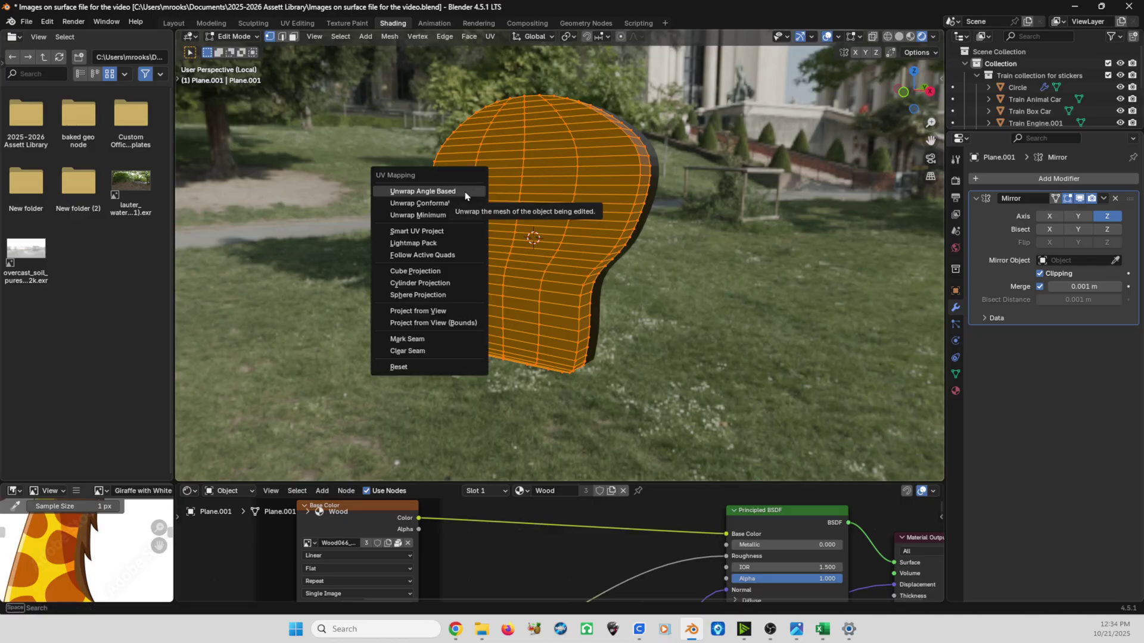
pyautogui.click(438, 235)
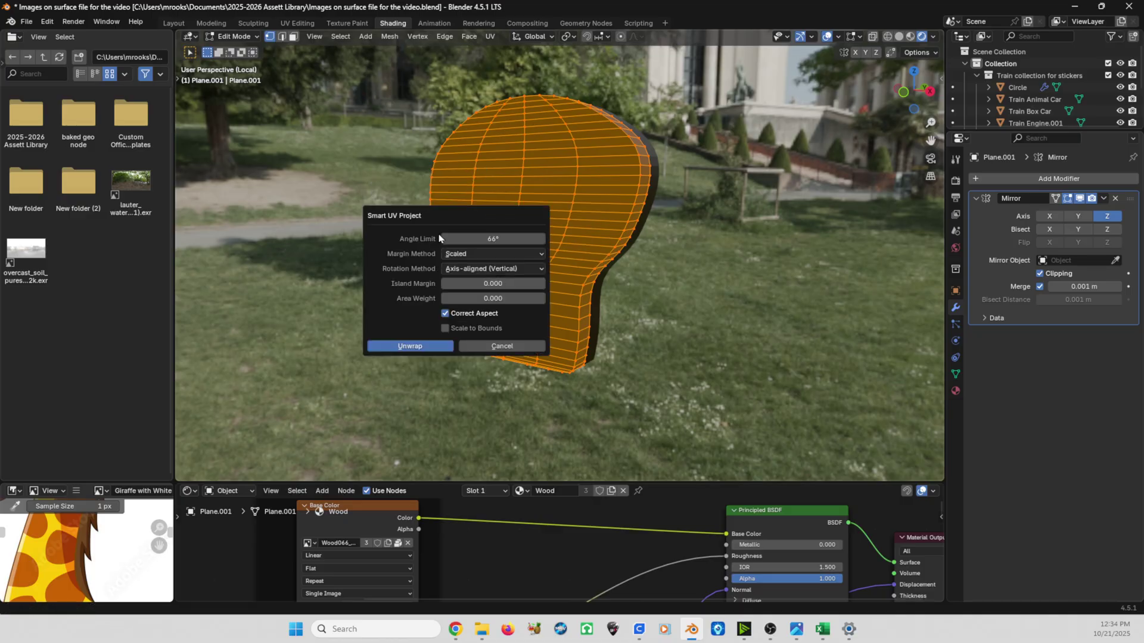
pyautogui.click(403, 347)
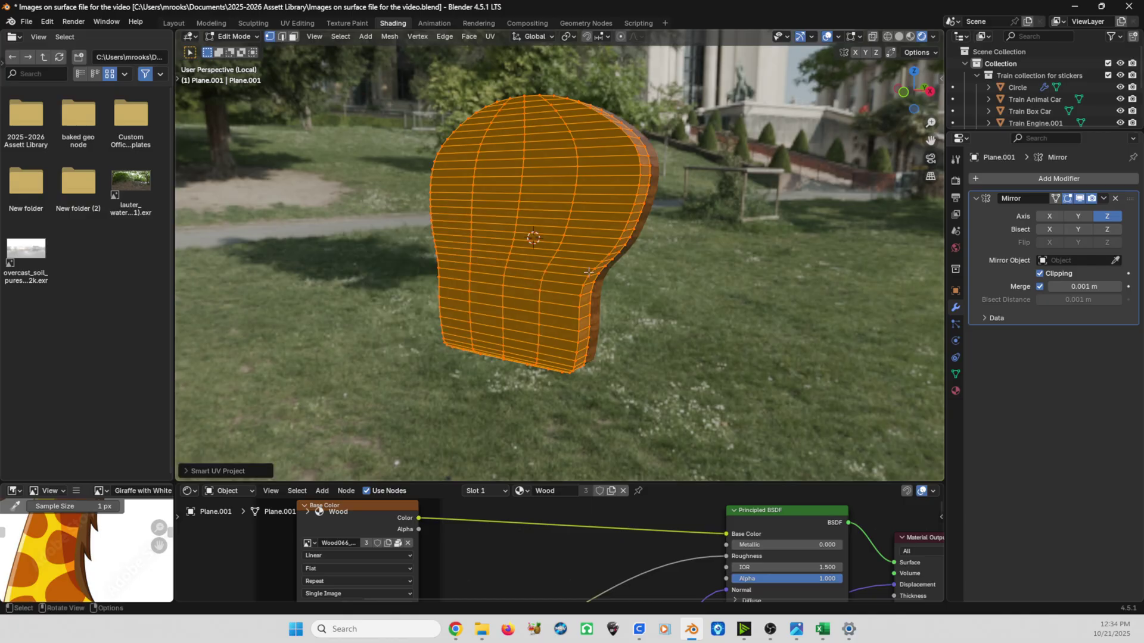
pyautogui.click(660, 252)
pyautogui.moveTo(793, 213); pyautogui.dragTo(618, 252, button='middle')
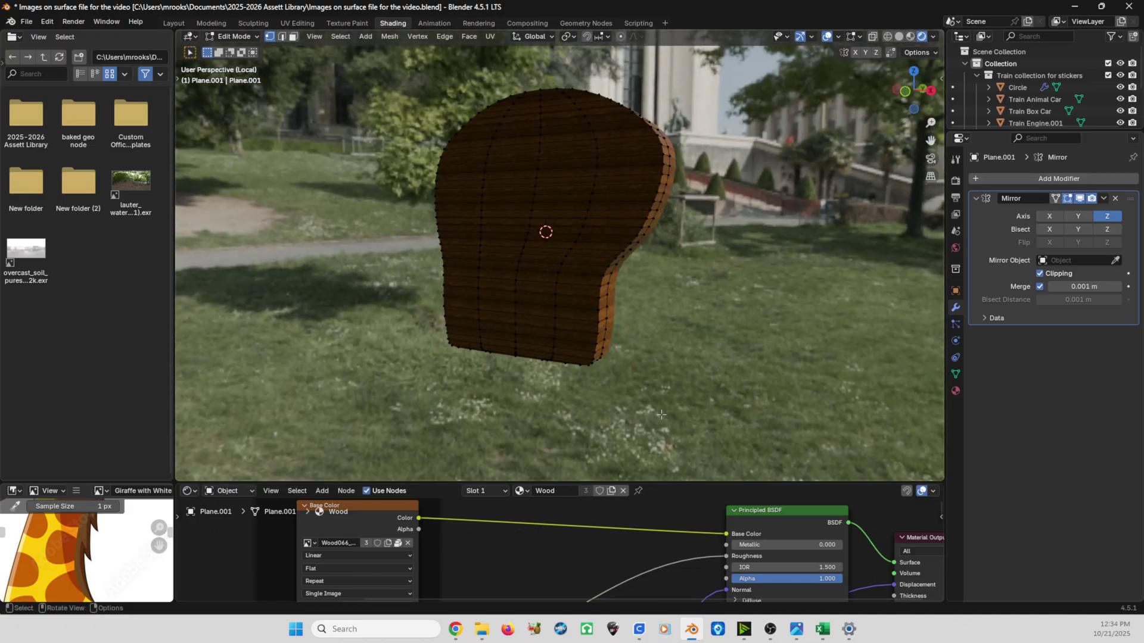
# Enlarge the shader node area, make an independent copy of the Wood material and name it Elephant
pyautogui.moveTo(692, 481); pyautogui.dragTo(673, 263)
pyautogui.scroll(-2, 669, 332)
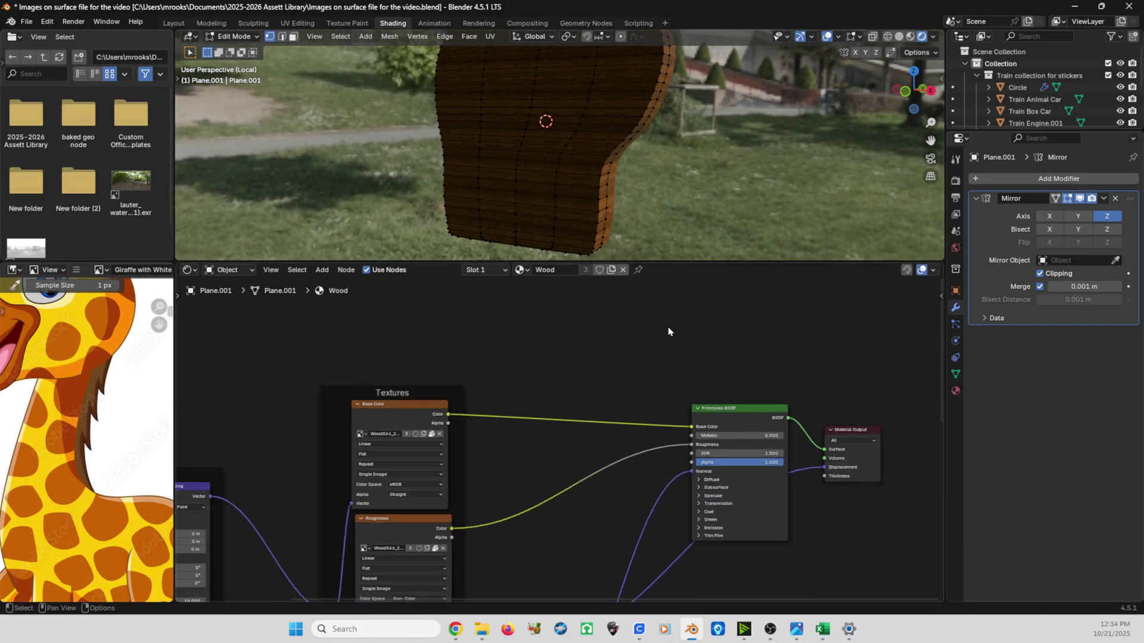
pyautogui.scroll(-1, 669, 332)
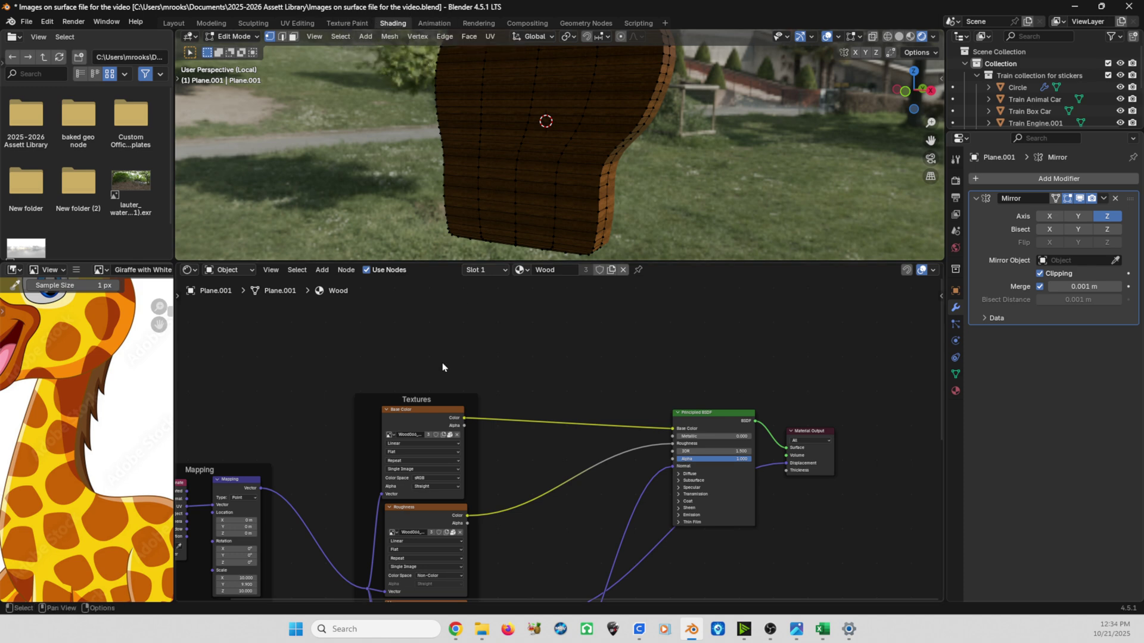
pyautogui.scroll(-4, 442, 369)
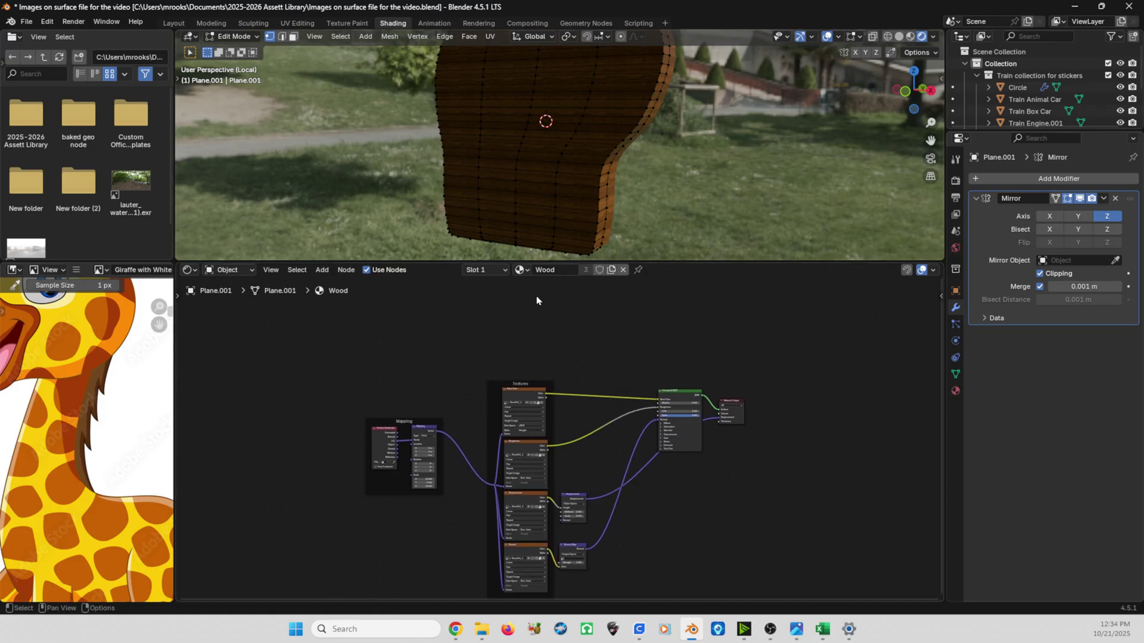
pyautogui.click(611, 269)
pyautogui.doubleClick(562, 270)
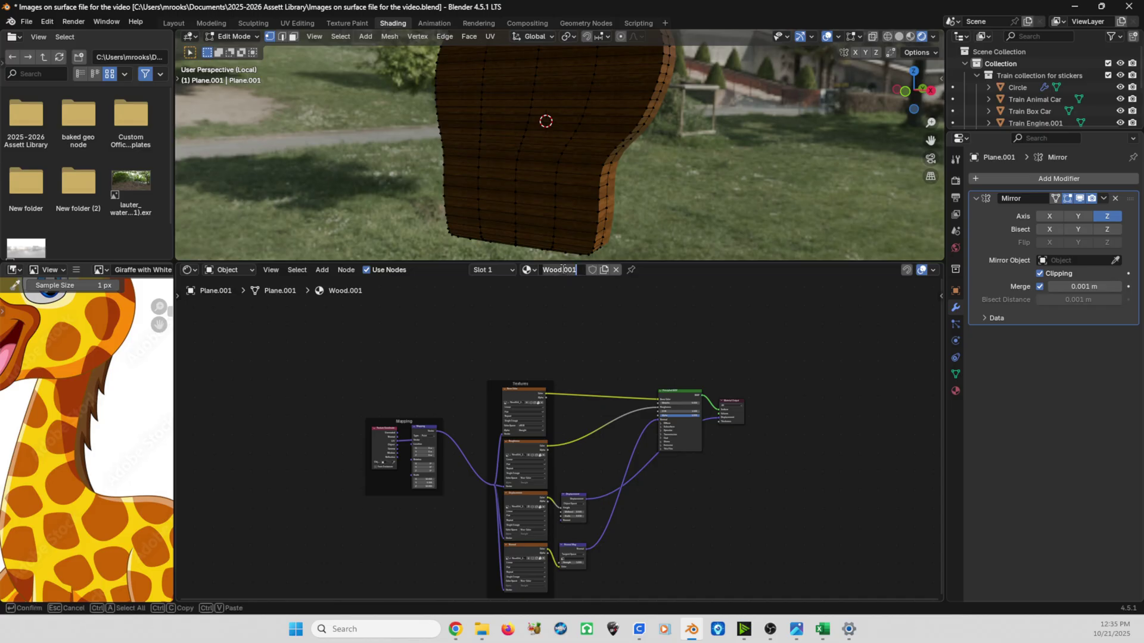
pyautogui.hotkey('ctrl', 'a')
pyautogui.write('Elephant')
pyautogui.press('Return')
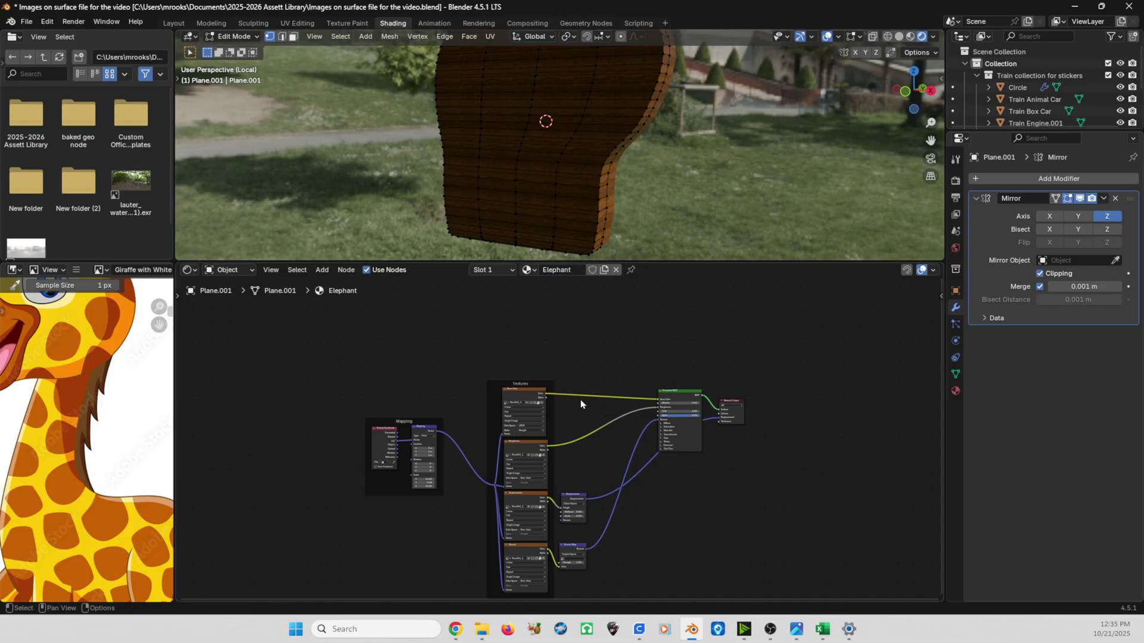
# Move the Material Output node clear of the others and insert a Mix Shader on its link from the Principled BSDF
pyautogui.moveTo(581, 404); pyautogui.dragTo(471, 449, button='middle')
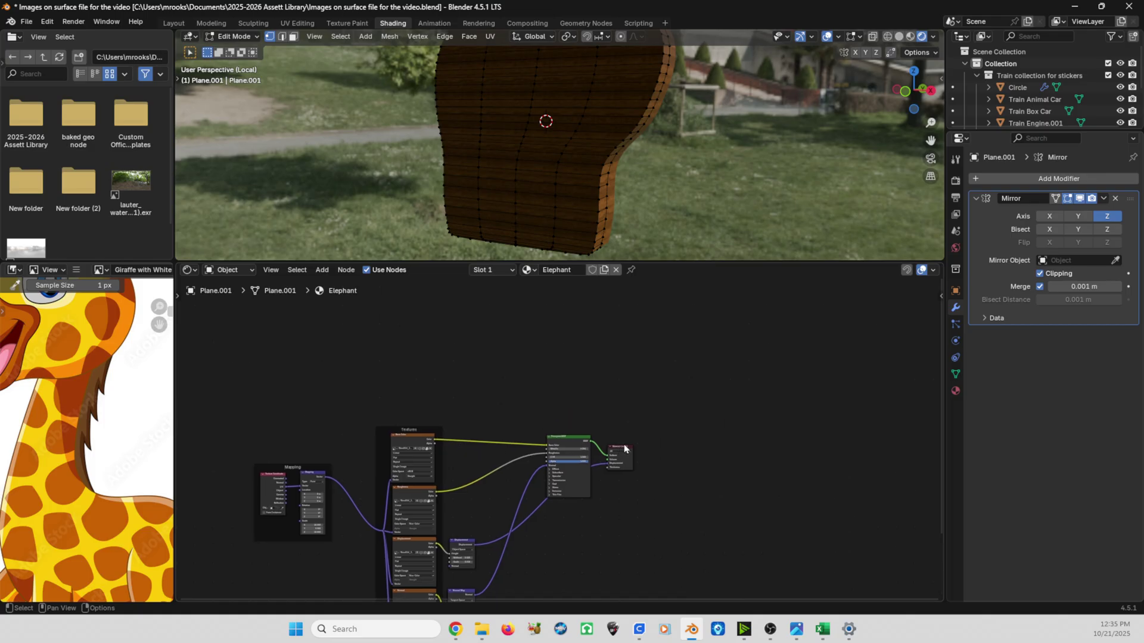
pyautogui.moveTo(621, 453); pyautogui.dragTo(706, 369)
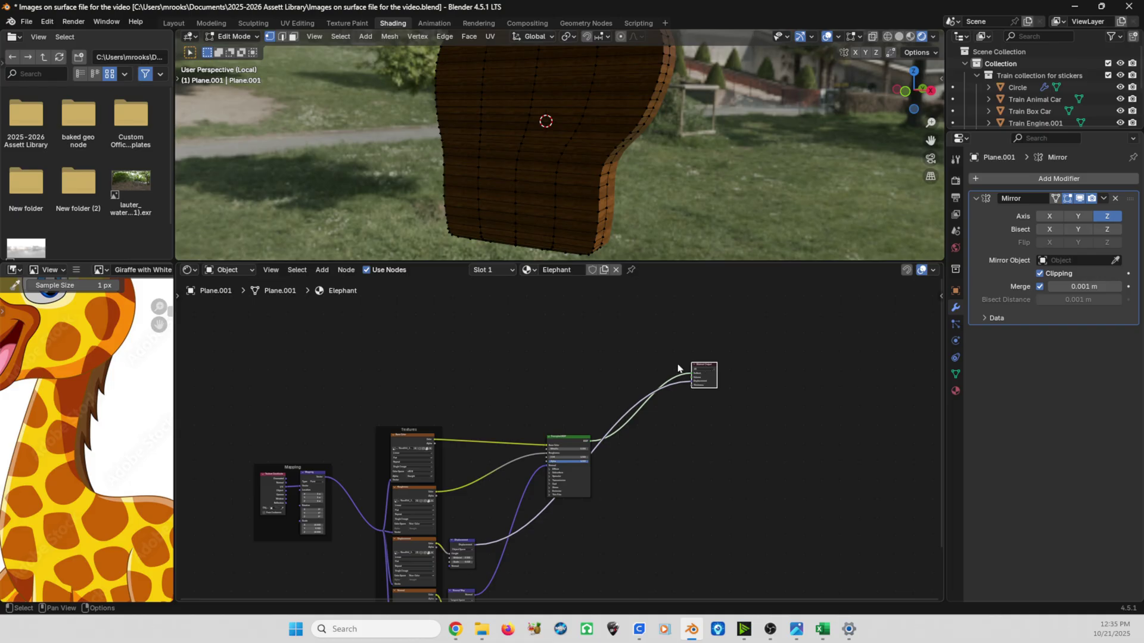
pyautogui.moveTo(702, 369); pyautogui.dragTo(734, 370)
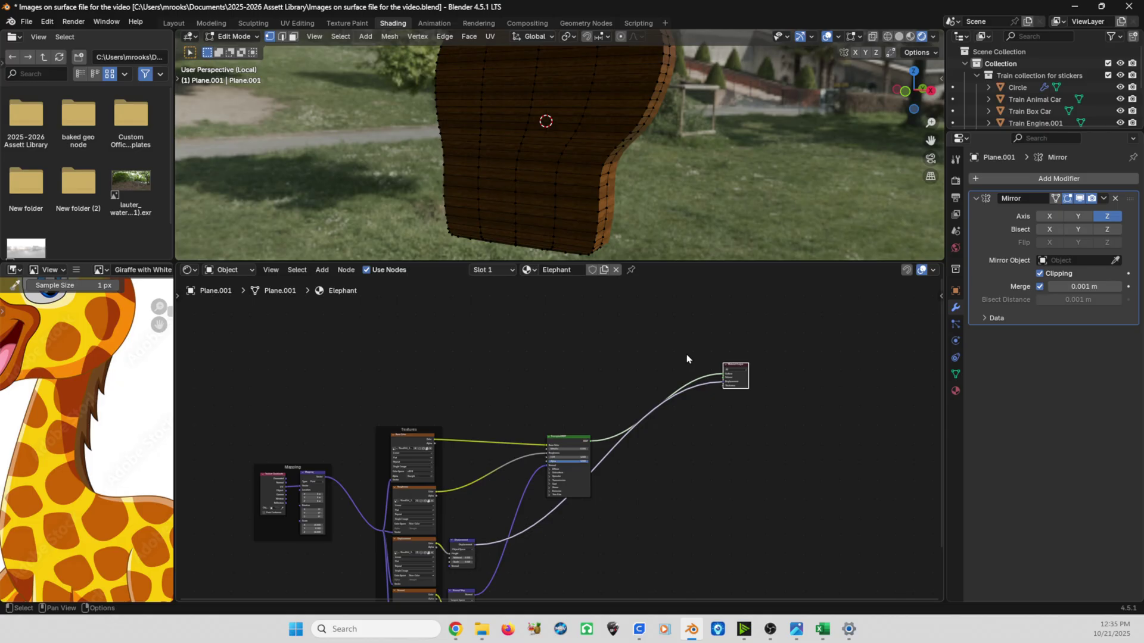
pyautogui.hotkey('shift', 'a')
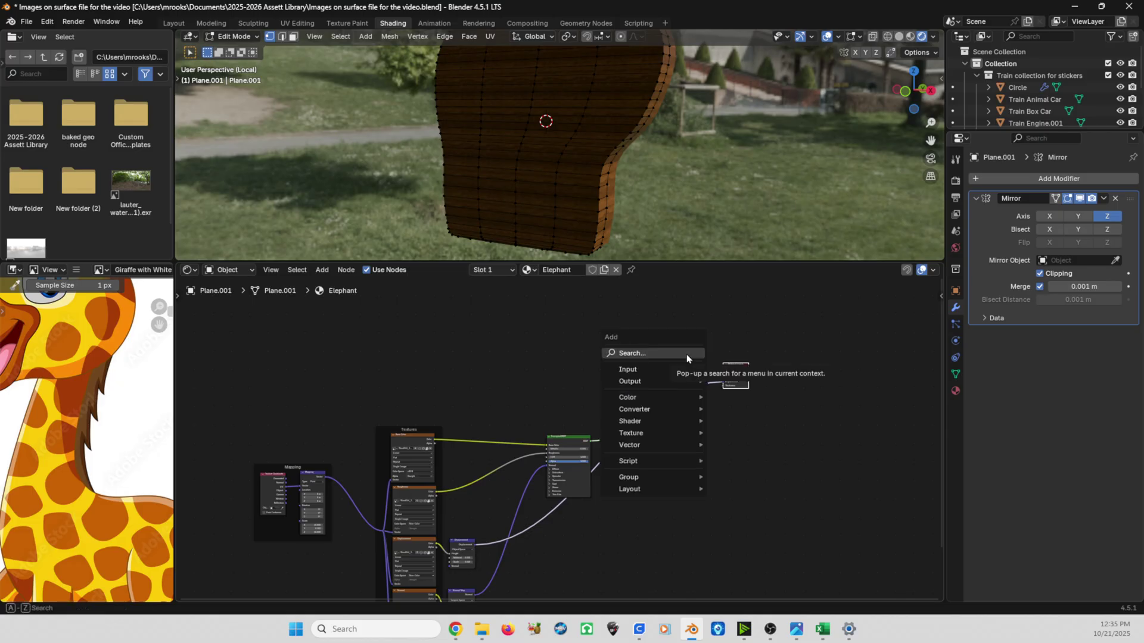
pyautogui.write('vol abs')
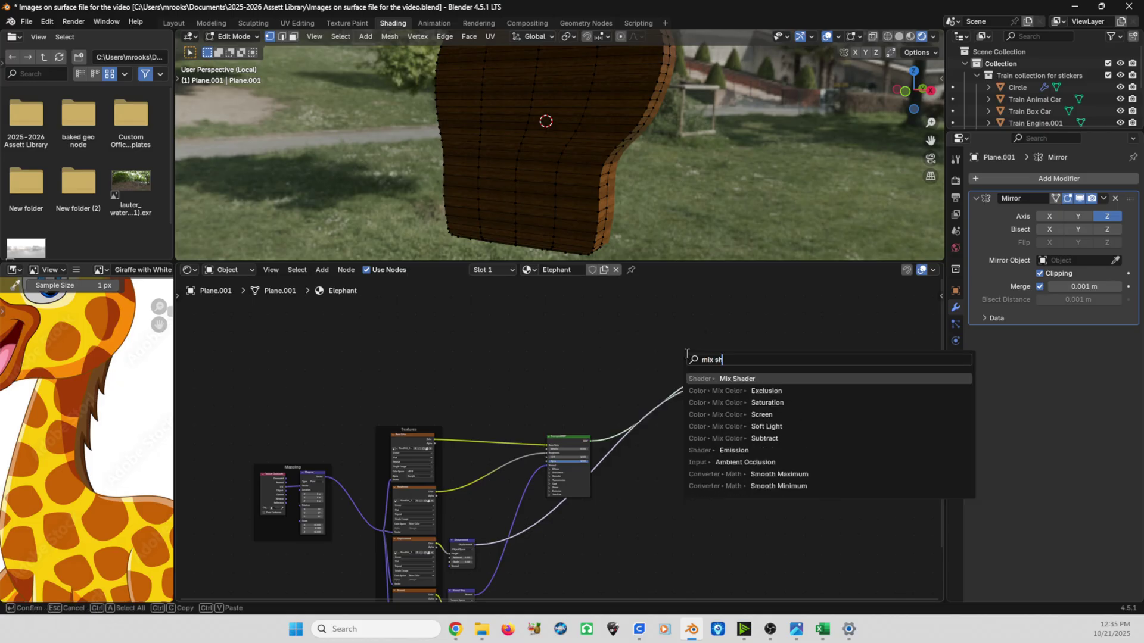
pyautogui.press('Return')
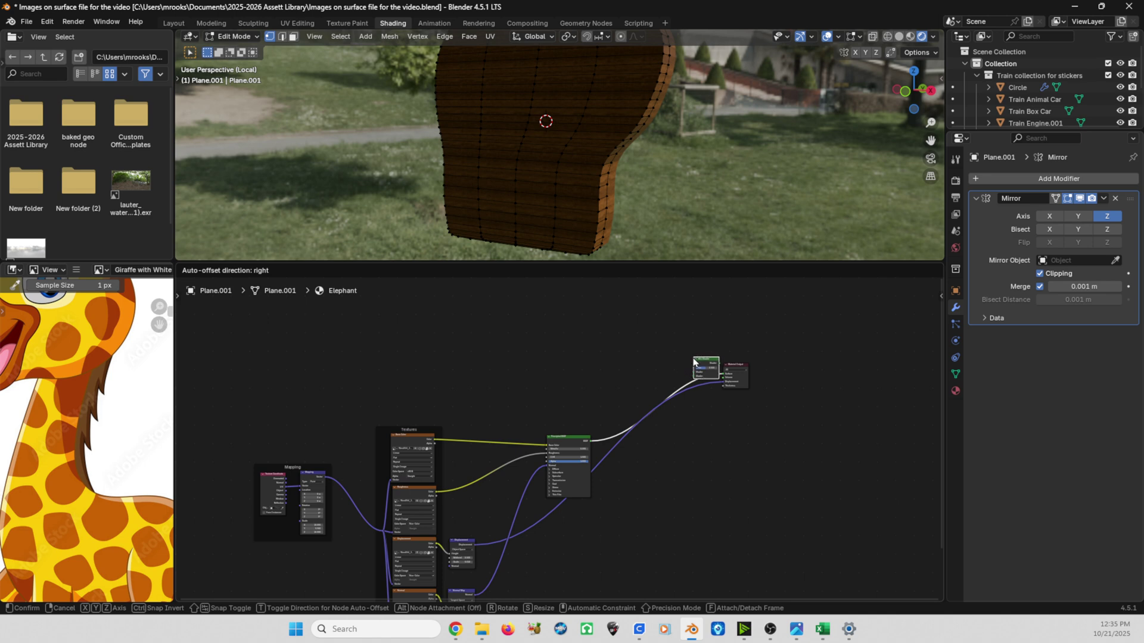
pyautogui.click(686, 356)
# Reposition the Principled BSDF and Material Output nodes to leave more space around the Mix Shader
pyautogui.scroll(3, 679, 376)
pyautogui.moveTo(581, 441); pyautogui.dragTo(607, 353)
pyautogui.moveTo(873, 311); pyautogui.dragTo(895, 310)
pyautogui.scroll(2, 672, 348)
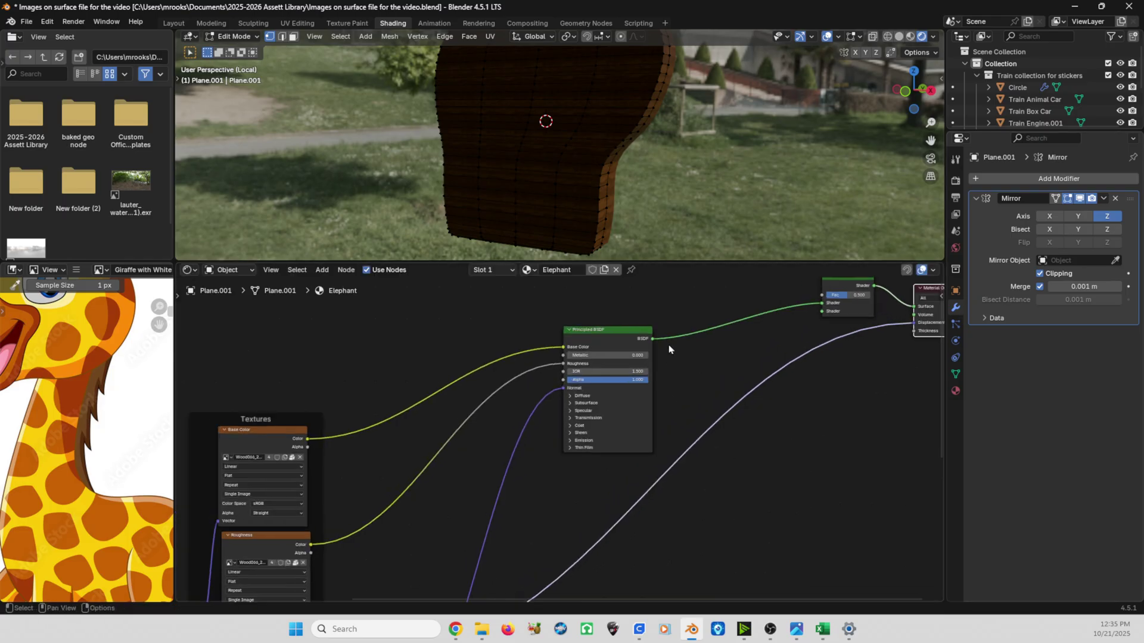
# Move the wood Principled BSDF's link to the Mix Shader's second Shader input and place a duplicate of that Principled BSDF above the original
pyautogui.moveTo(733, 337); pyautogui.dragTo(684, 392, button='middle')
pyautogui.moveTo(782, 360); pyautogui.dragTo(773, 365)
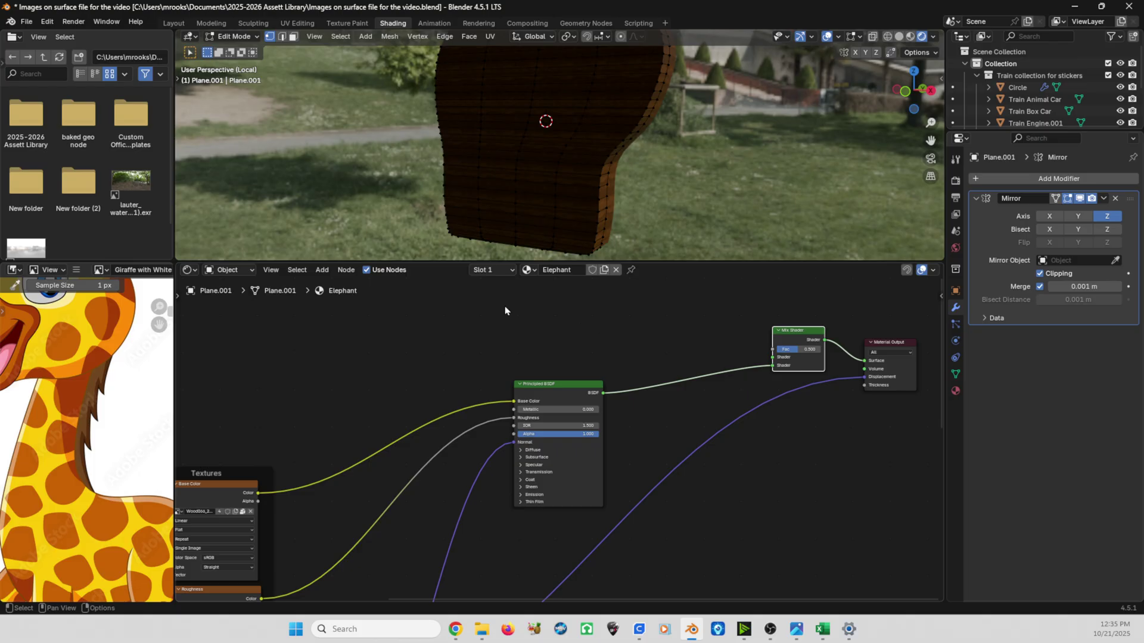
pyautogui.scroll(-2, 536, 393)
pyautogui.moveTo(571, 412); pyautogui.dragTo(638, 421, button='middle')
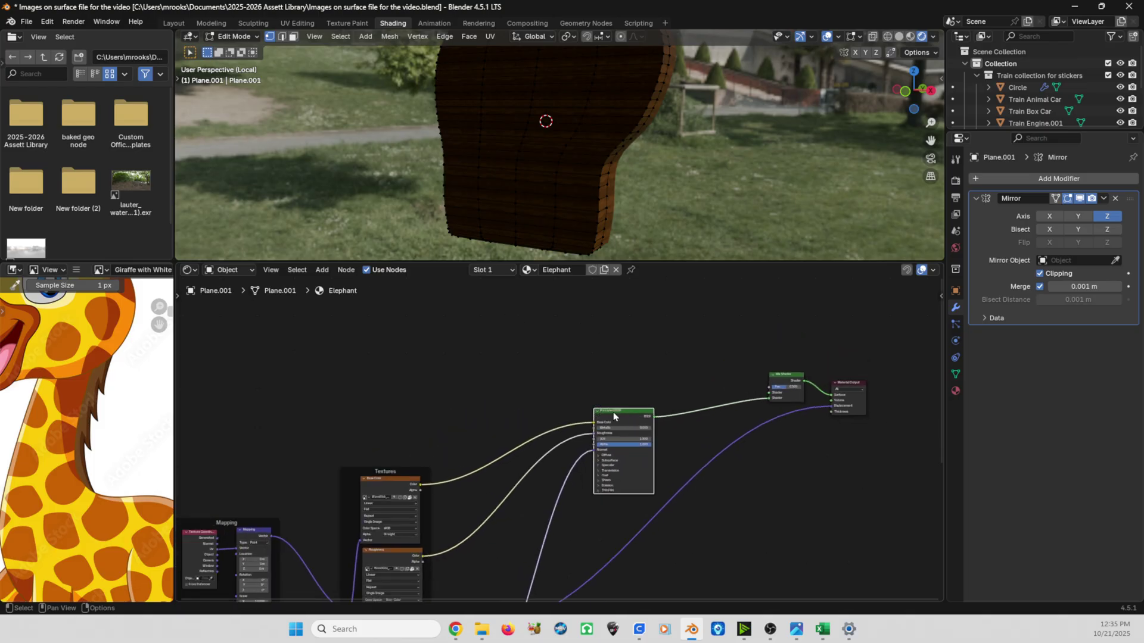
pyautogui.scroll(1, 614, 417)
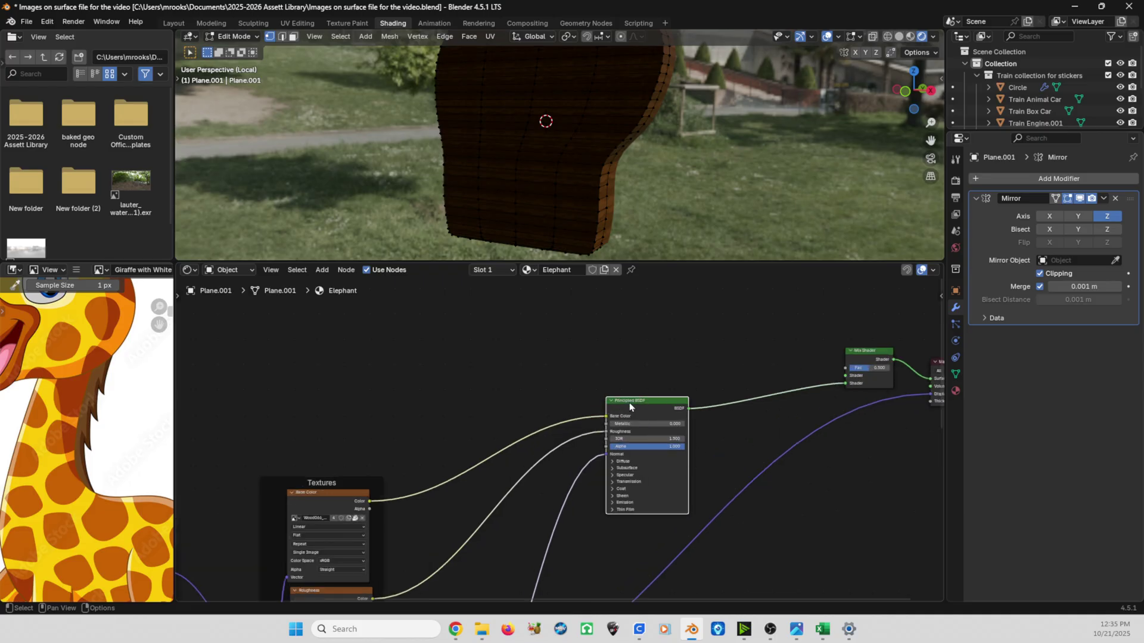
pyautogui.scroll(-2, 633, 408)
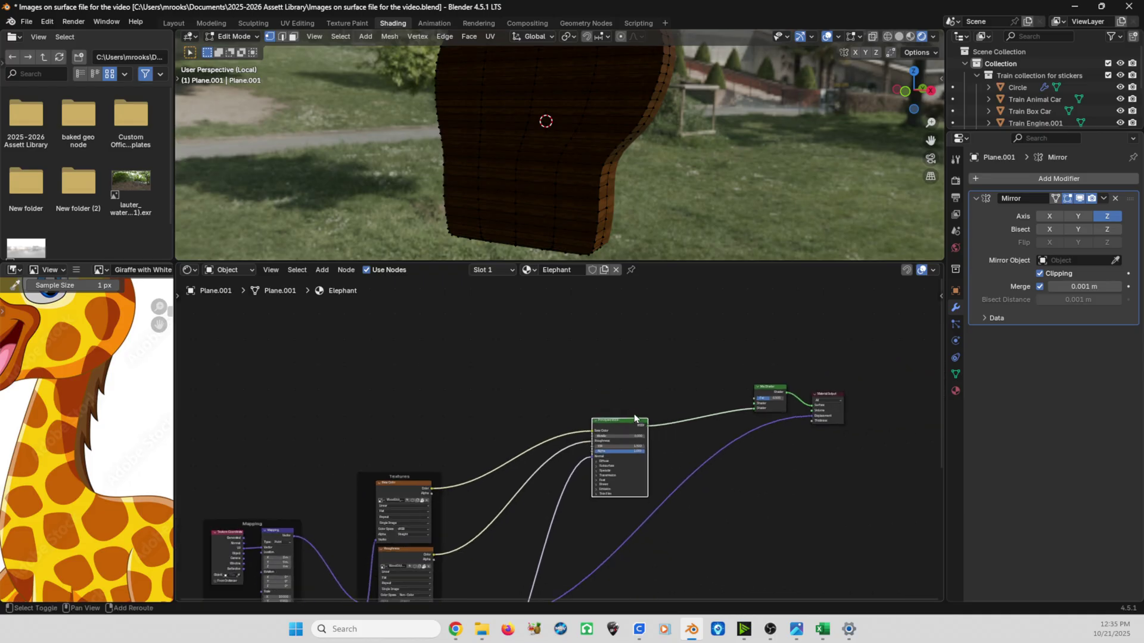
pyautogui.hotkey('shift', 'd')
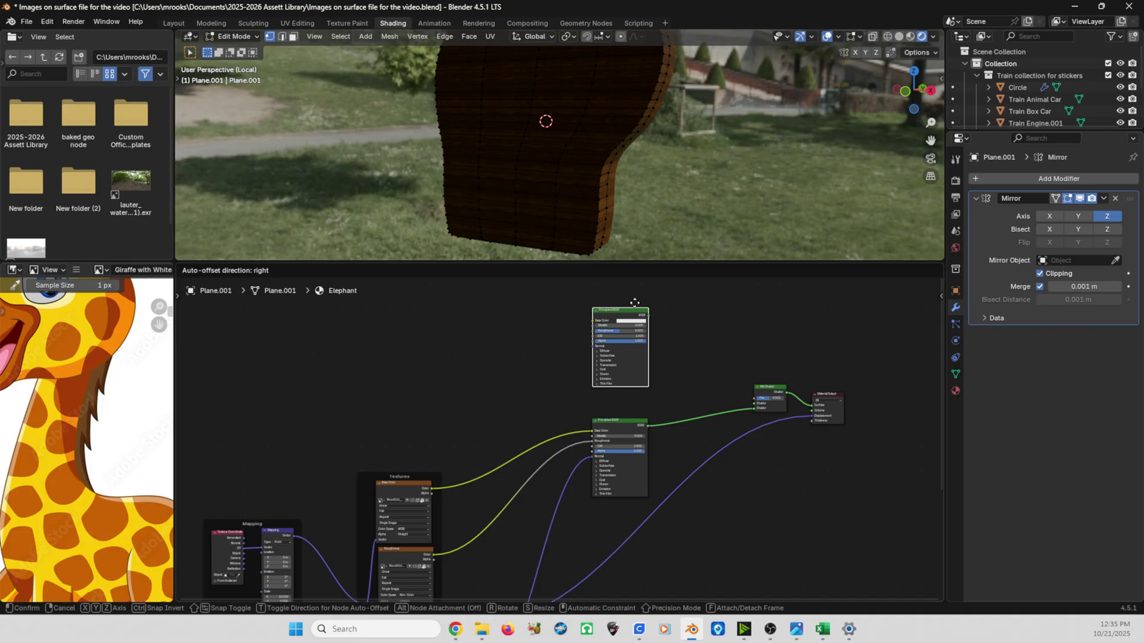
pyautogui.click(634, 297)
# Connect the duplicate Principled BSDF to the Mix Shader's first Shader input
pyautogui.scroll(1, 665, 362)
pyautogui.moveTo(701, 362); pyautogui.dragTo(659, 423, button='middle')
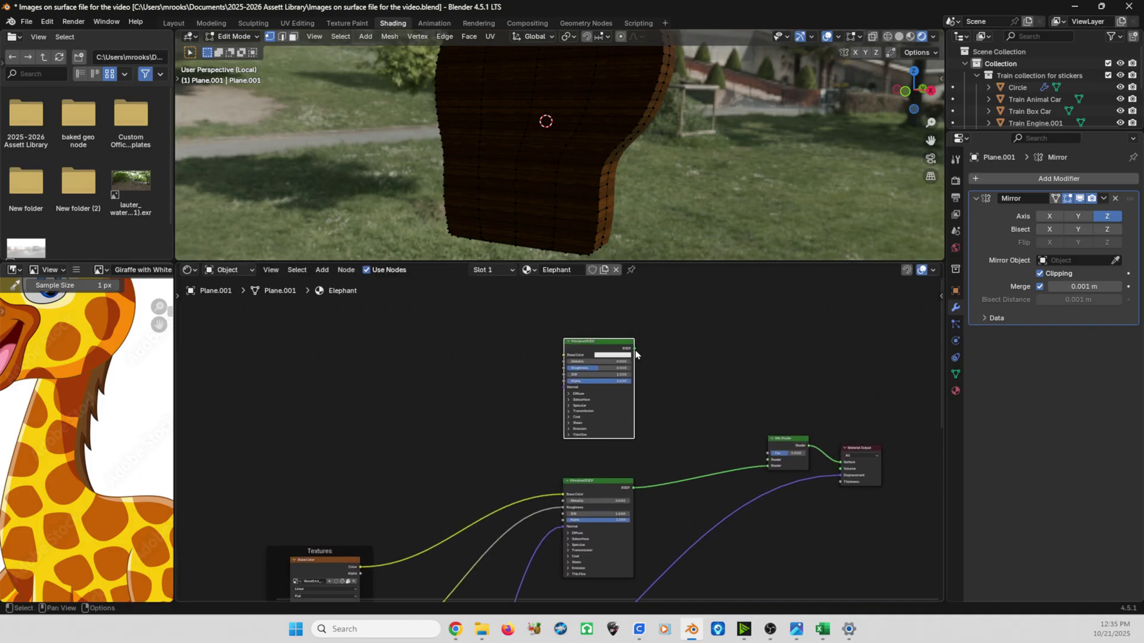
pyautogui.moveTo(636, 349); pyautogui.dragTo(767, 463)
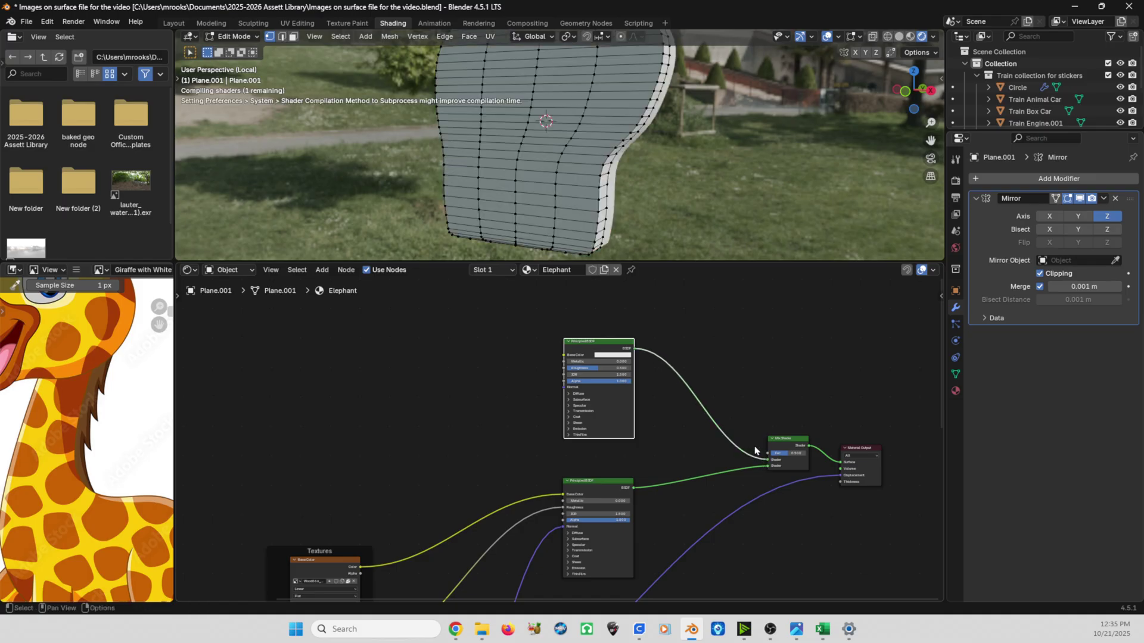
# Add a linked Texture Coordinate, Mapping and Image Texture setup feeding the duplicate Principled BSDF's Base Color
pyautogui.scroll(2, 685, 433)
pyautogui.moveTo(686, 432); pyautogui.dragTo(519, 413, button='middle')
pyautogui.click(720, 427)
pyautogui.moveTo(584, 382); pyautogui.dragTo(719, 426, button='middle')
pyautogui.scroll(-3, 621, 406)
pyautogui.click(584, 359)
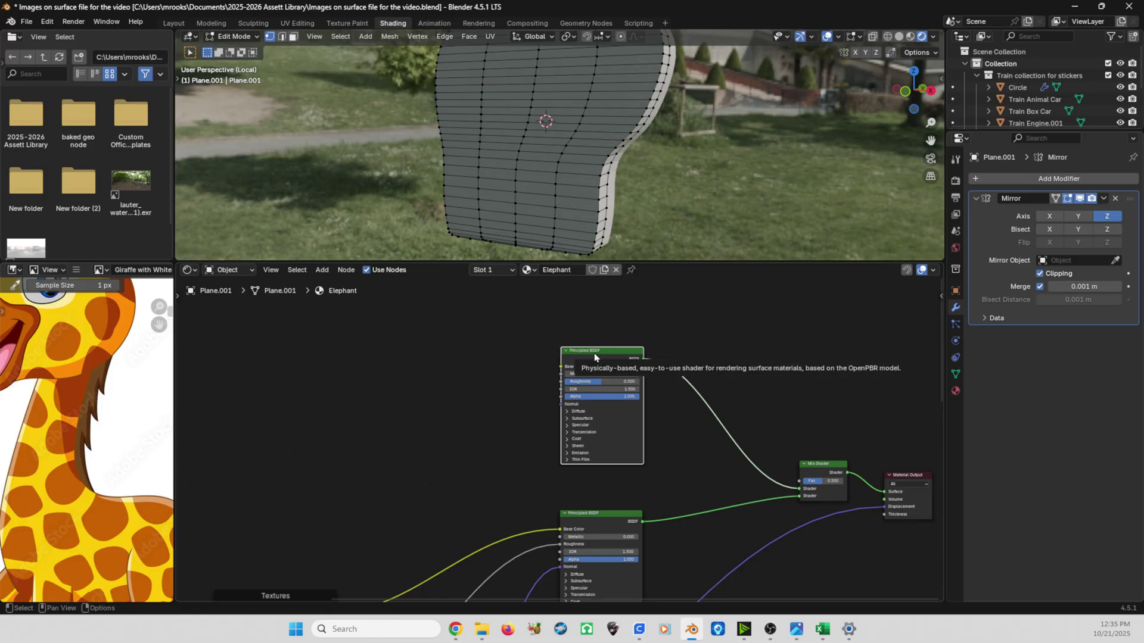
pyautogui.press('ctrl')
pyautogui.hotkey('ctrl', 't')
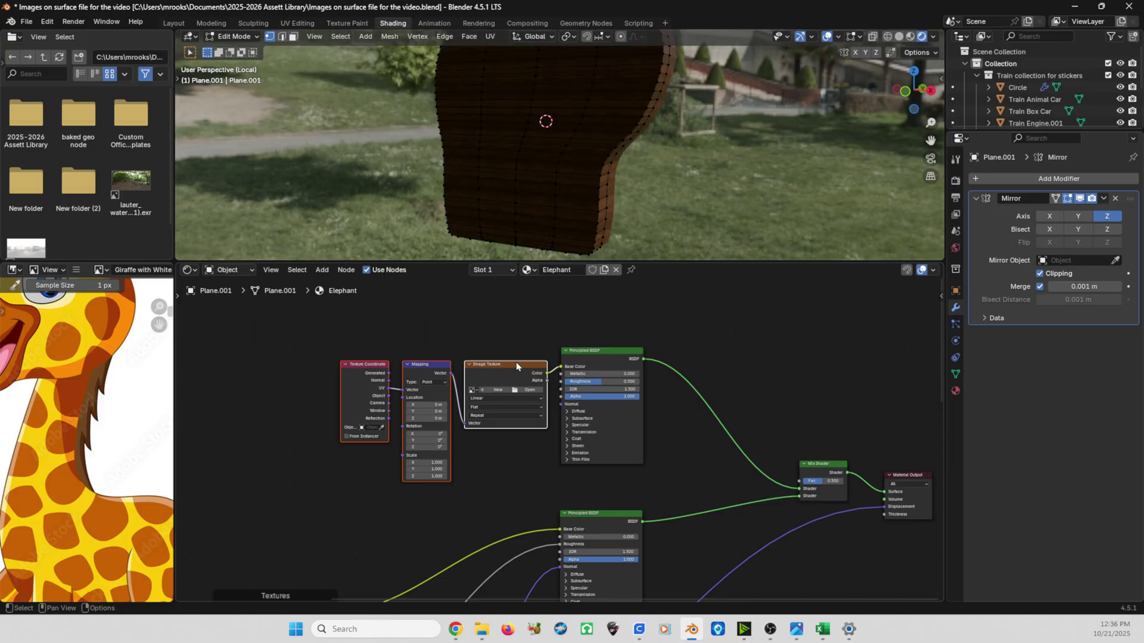
# Spread out the new Texture Coordinate, Mapping and Image Texture nodes to leave space between them
pyautogui.scroll(1, 399, 382)
pyautogui.moveTo(299, 353); pyautogui.dragTo(248, 343)
pyautogui.click(331, 344)
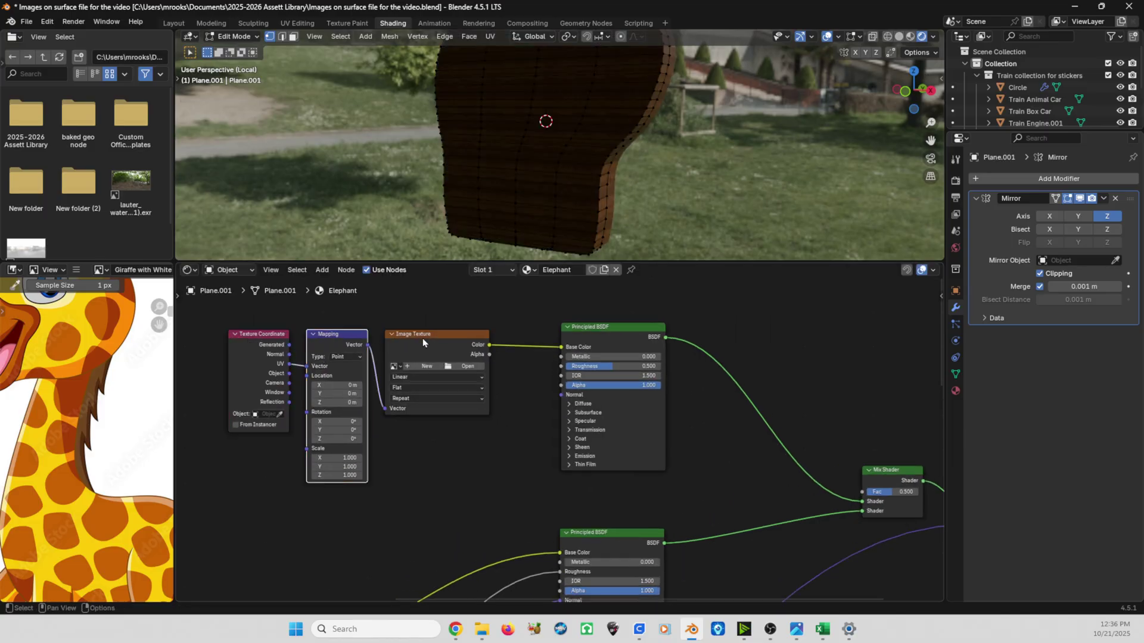
pyautogui.moveTo(424, 343); pyautogui.dragTo(462, 333)
# Assign Elephant with White Background.png to the new Image Texture node and view the backing shape from the front
pyautogui.scroll(2, 411, 401)
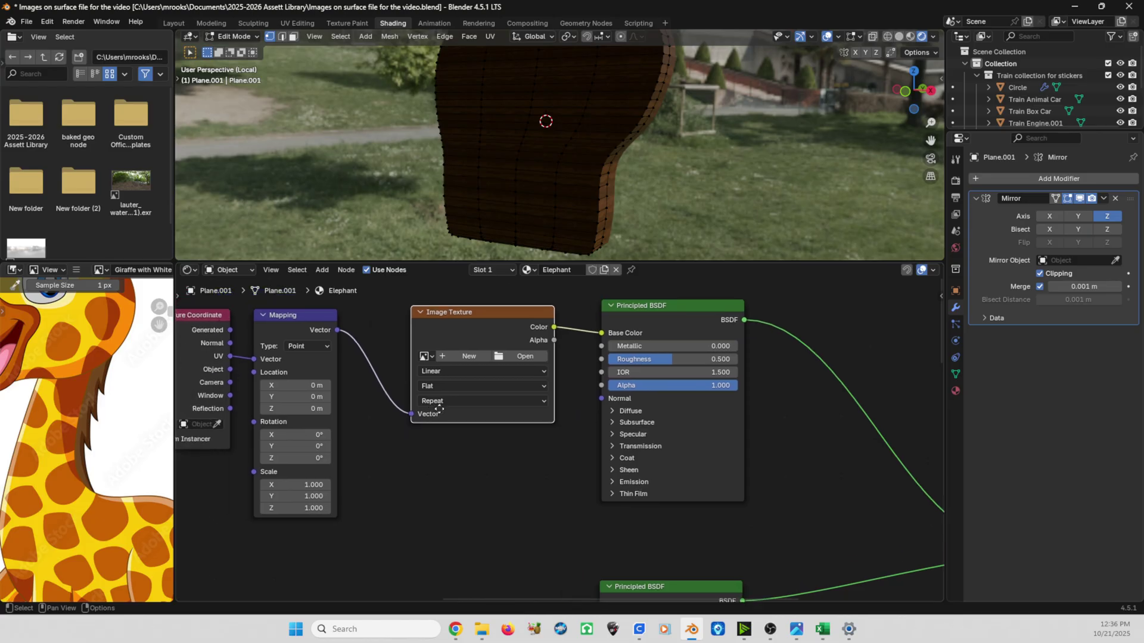
pyautogui.moveTo(438, 410); pyautogui.dragTo(507, 431, button='middle')
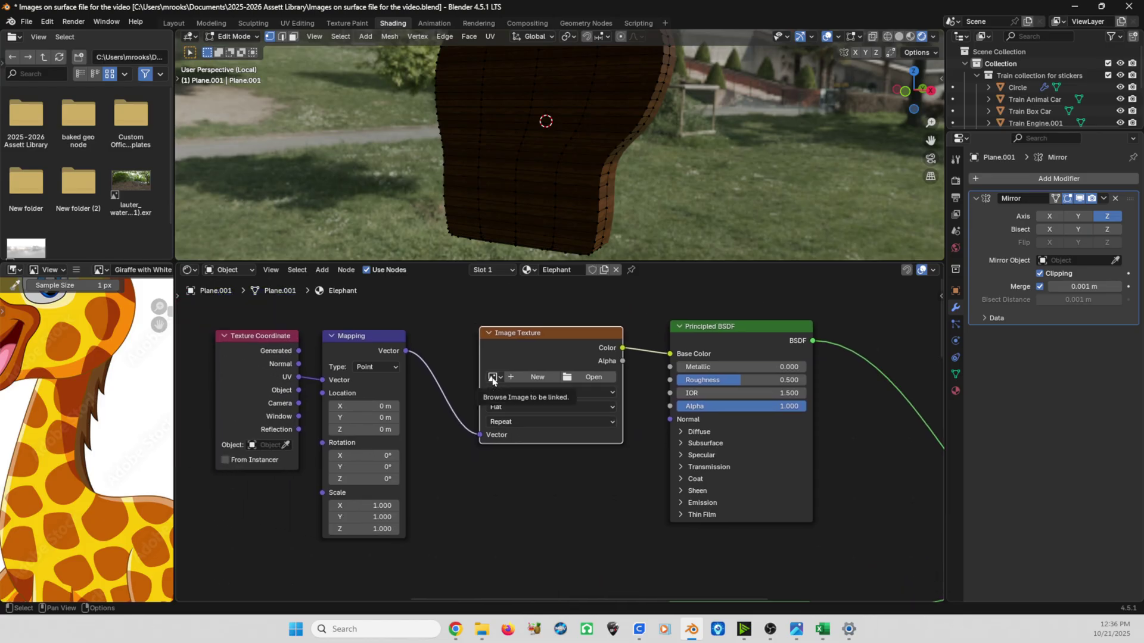
pyautogui.click(493, 378)
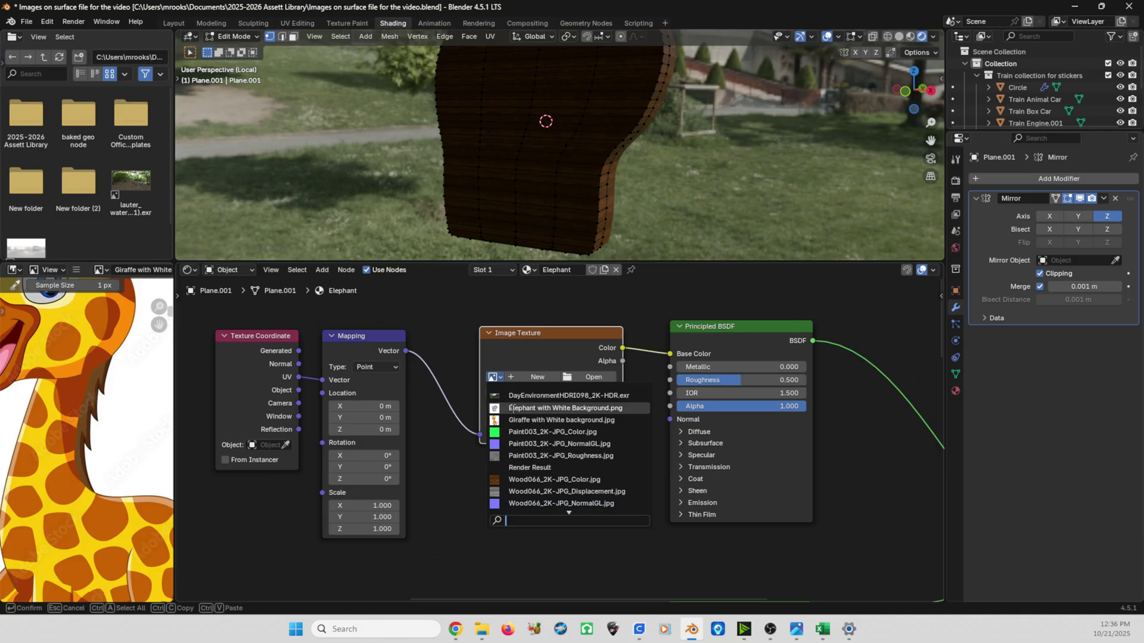
pyautogui.click(494, 409)
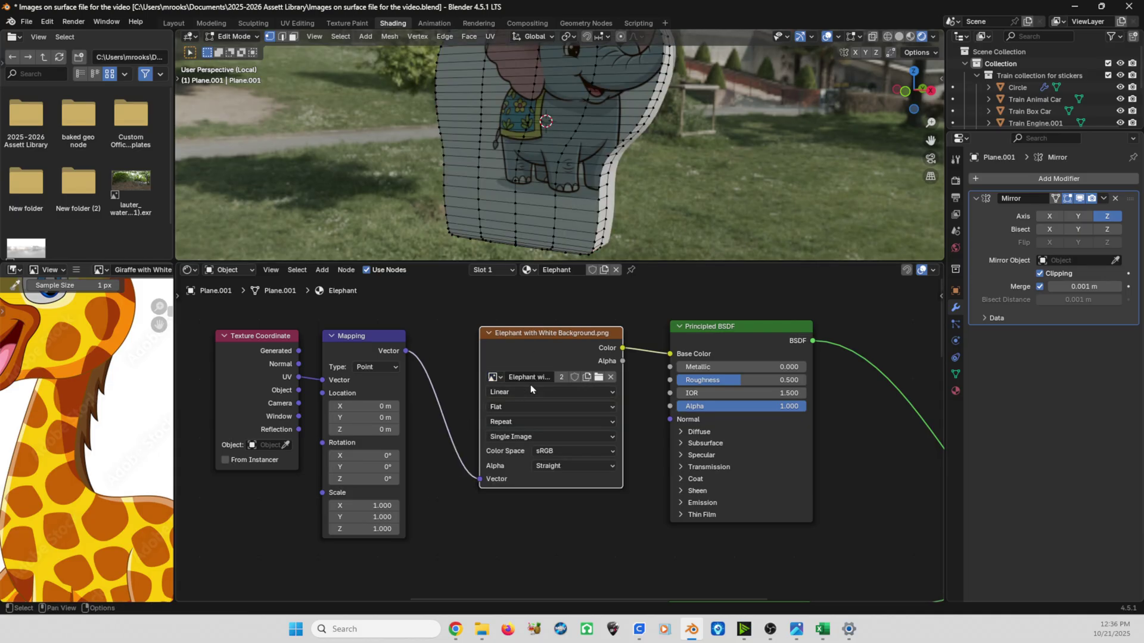
pyautogui.click(494, 377)
pyautogui.moveTo(424, 179); pyautogui.dragTo(473, 216, button='middle')
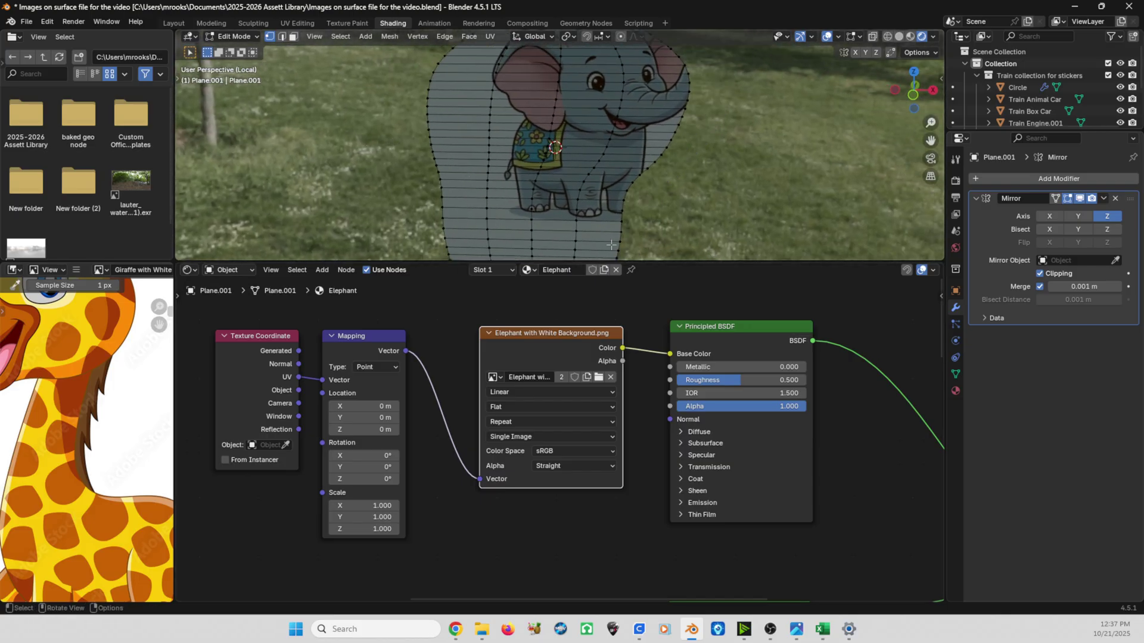
# Raise the upper Principled BSDF and lower the elephant Image Texture node to make room for another node between the shaders
pyautogui.scroll(-5, 684, 375)
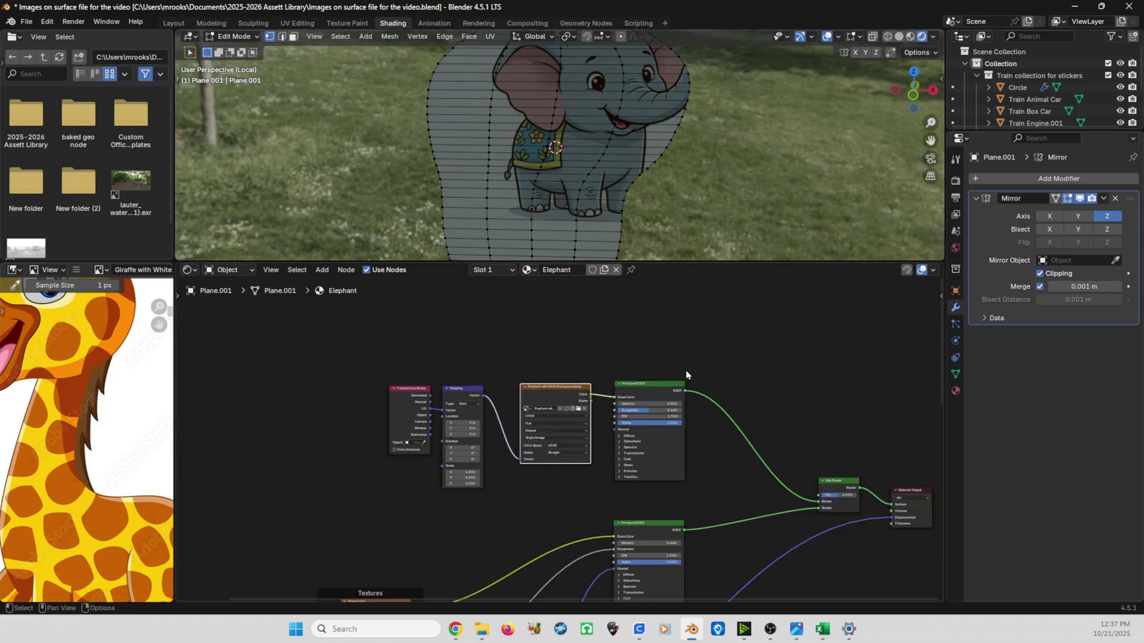
pyautogui.moveTo(722, 397); pyautogui.dragTo(685, 369, button='middle')
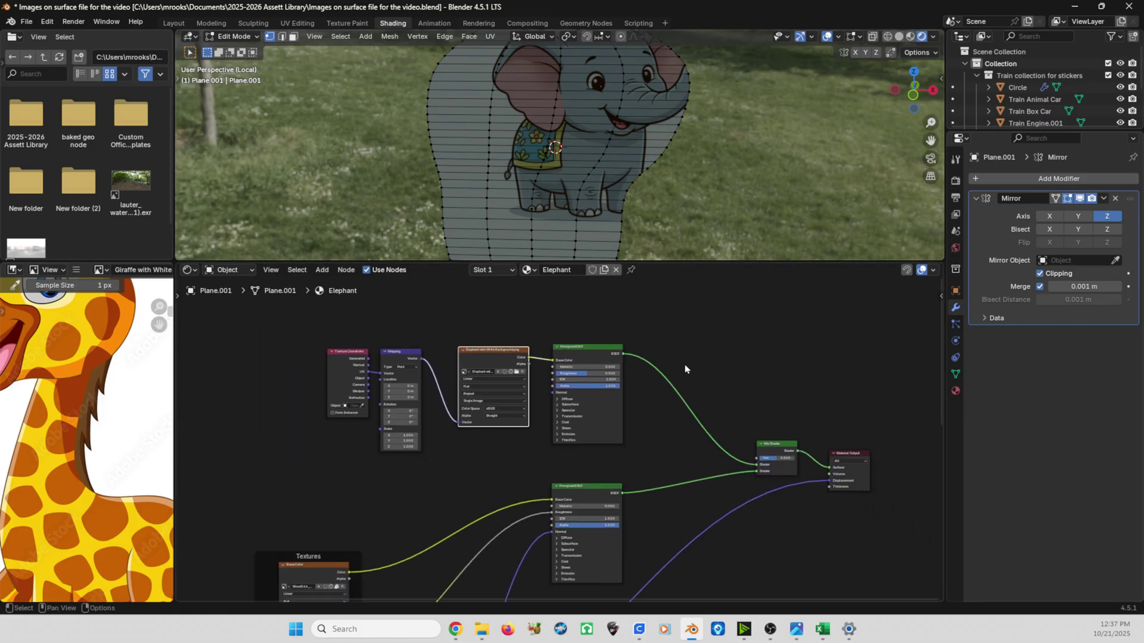
pyautogui.moveTo(616, 353); pyautogui.dragTo(601, 361, button='middle')
pyautogui.moveTo(602, 360); pyautogui.dragTo(637, 317)
pyautogui.moveTo(485, 370); pyautogui.dragTo(486, 417)
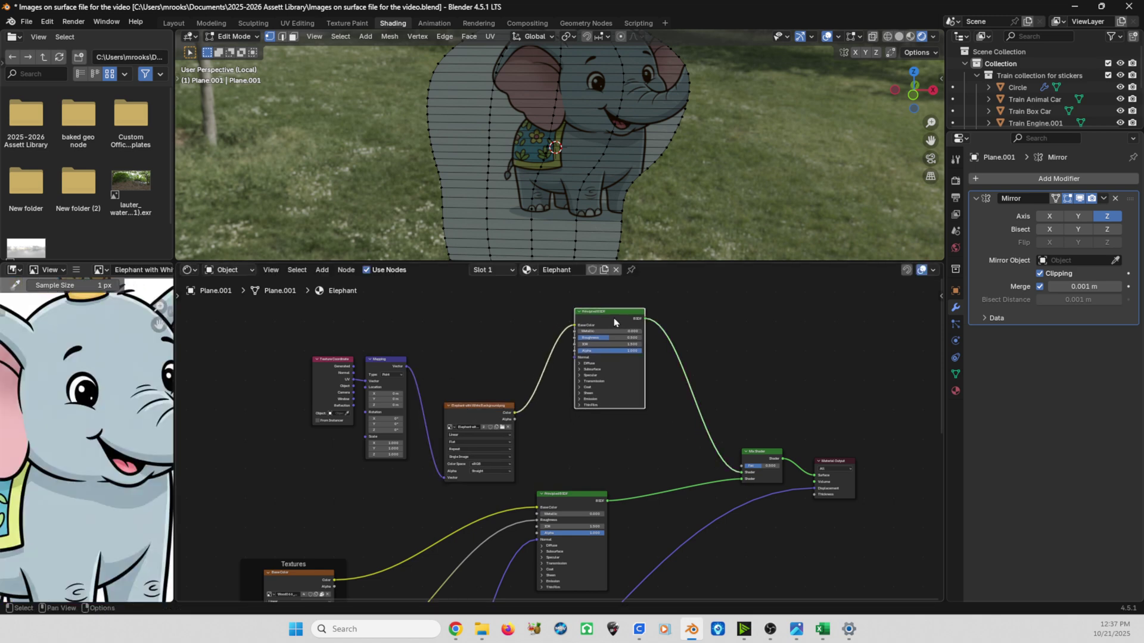
pyautogui.moveTo(611, 320); pyautogui.dragTo(602, 308)
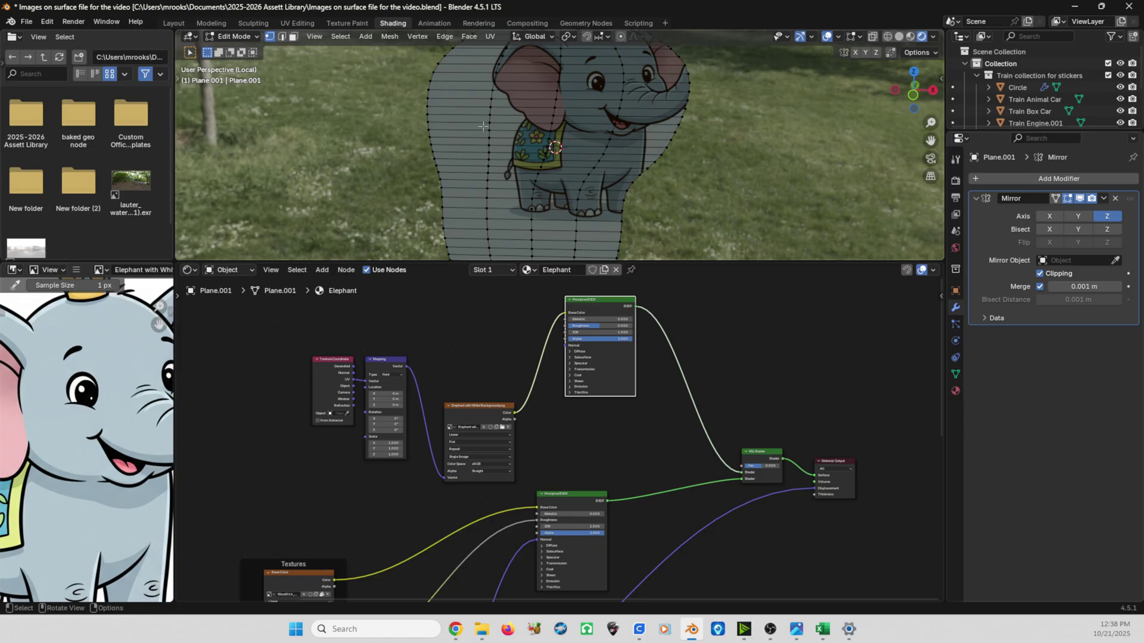
pyautogui.scroll(2, 575, 429)
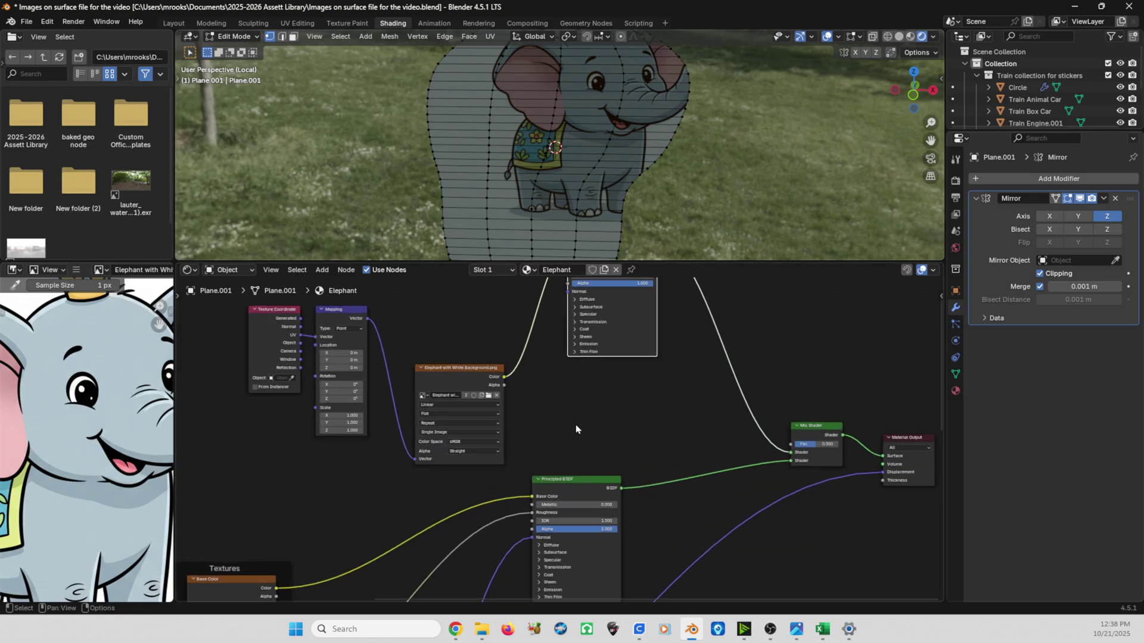
pyautogui.moveTo(575, 429); pyautogui.dragTo(567, 483, button='middle')
pyautogui.moveTo(622, 303); pyautogui.dragTo(620, 306)
pyautogui.moveTo(455, 460); pyautogui.dragTo(451, 455)
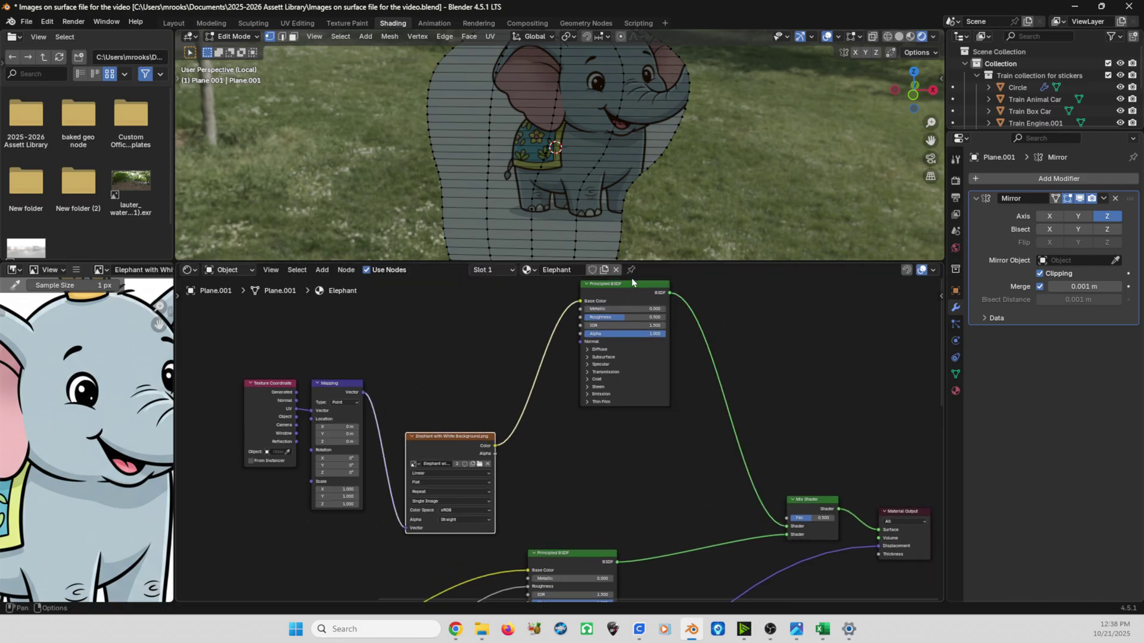
pyautogui.moveTo(633, 285); pyautogui.dragTo(626, 285)
pyautogui.moveTo(459, 448); pyautogui.dragTo(471, 449)
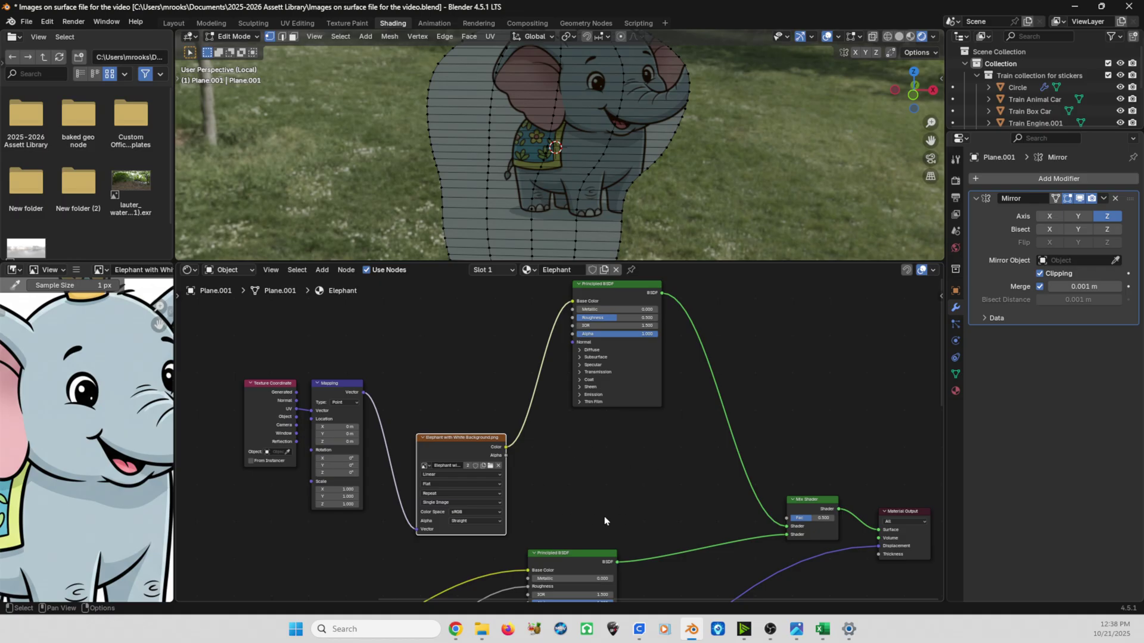
# Add a Color Ramp node in the space between the two Principled BSDF nodes
pyautogui.hotkey('shift', 'a')
pyautogui.click(624, 465)
pyautogui.write('c')
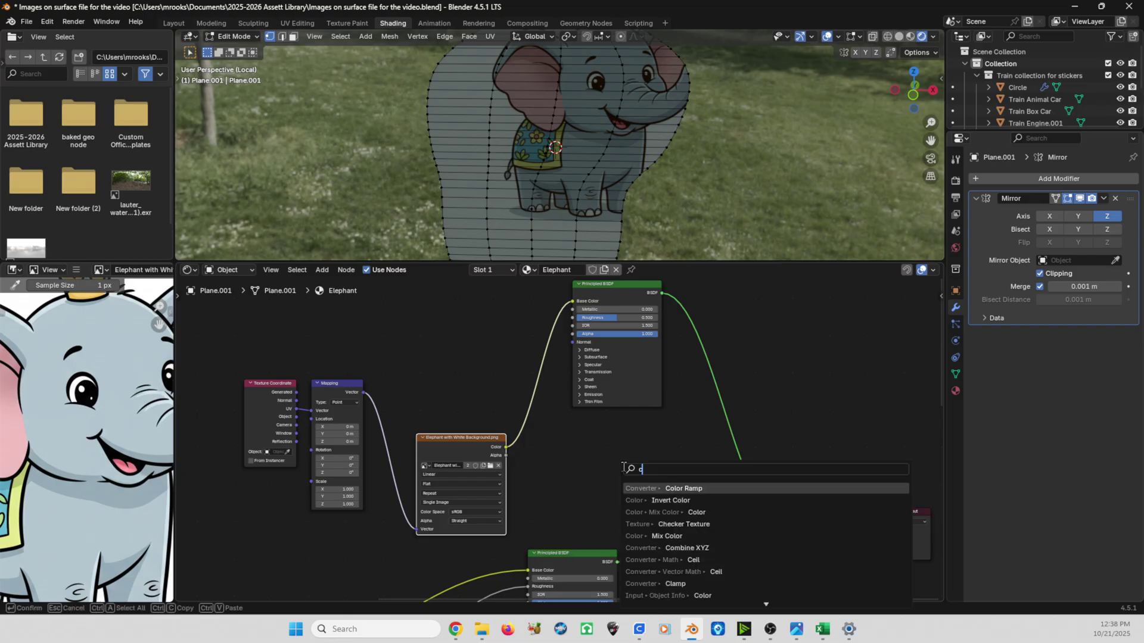
pyautogui.write('olor ramp')
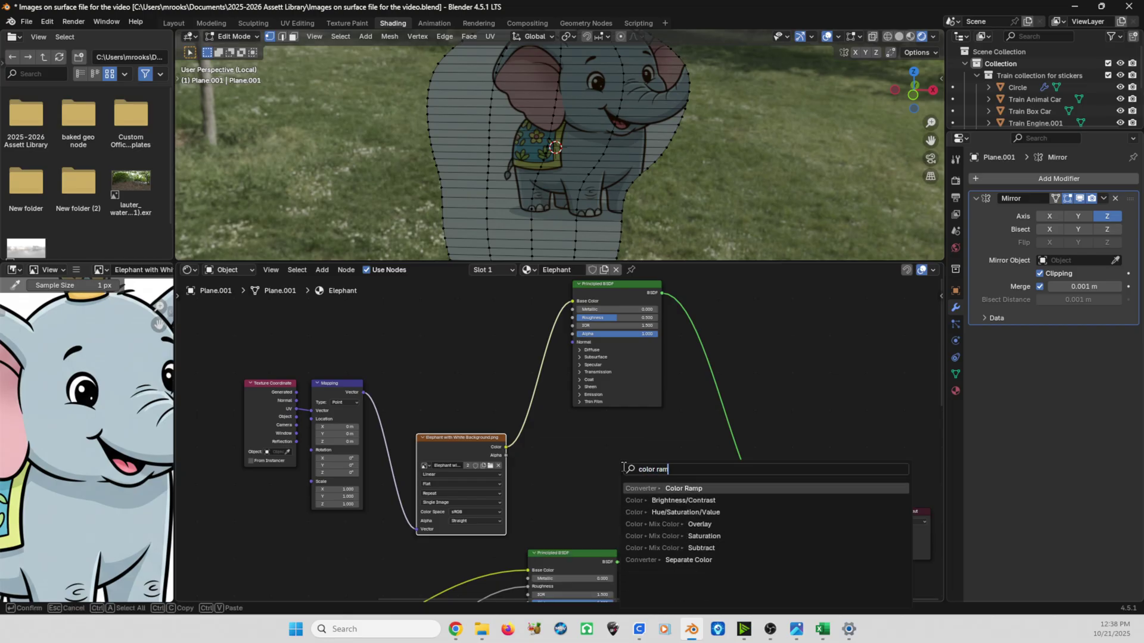
pyautogui.press('Return')
pyautogui.click(576, 446)
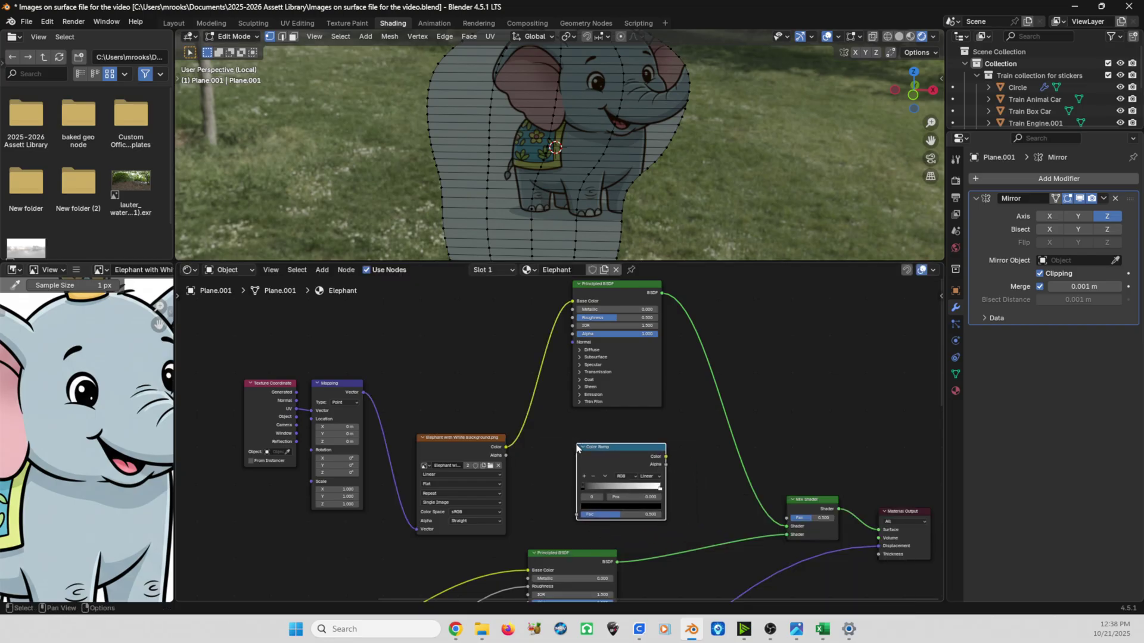
# Connect the elephant image's Color output to the Color Ramp's Fac, and the ramp's Color output to the Mix Shader's Fac
pyautogui.scroll(2, 536, 463)
pyautogui.moveTo(450, 428); pyautogui.dragTo(547, 519)
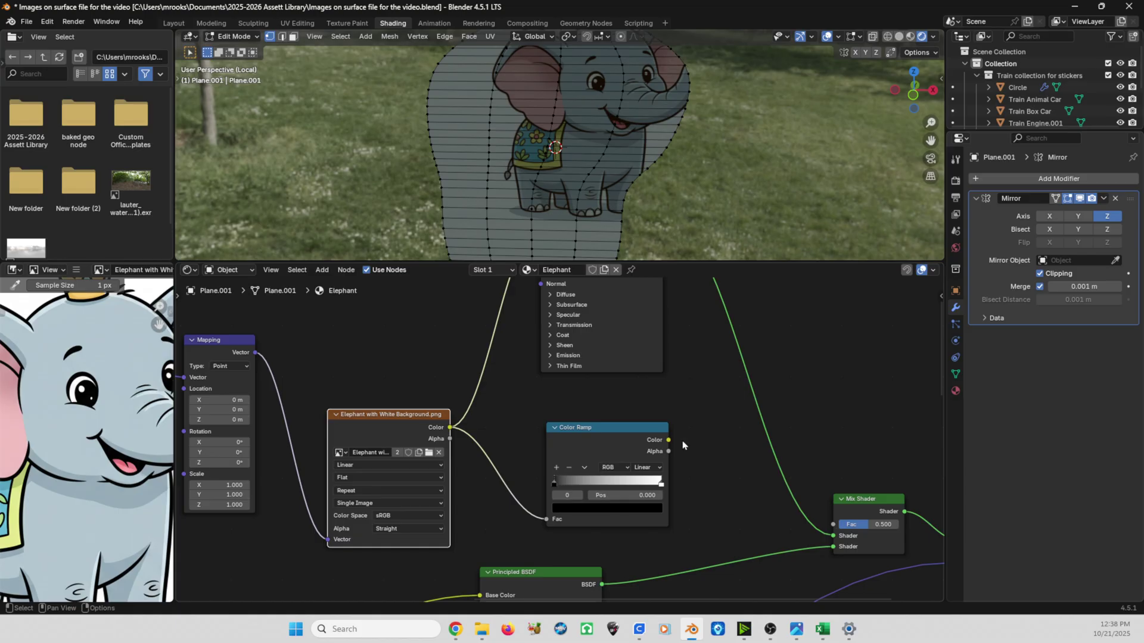
pyautogui.moveTo(669, 440); pyautogui.dragTo(837, 525)
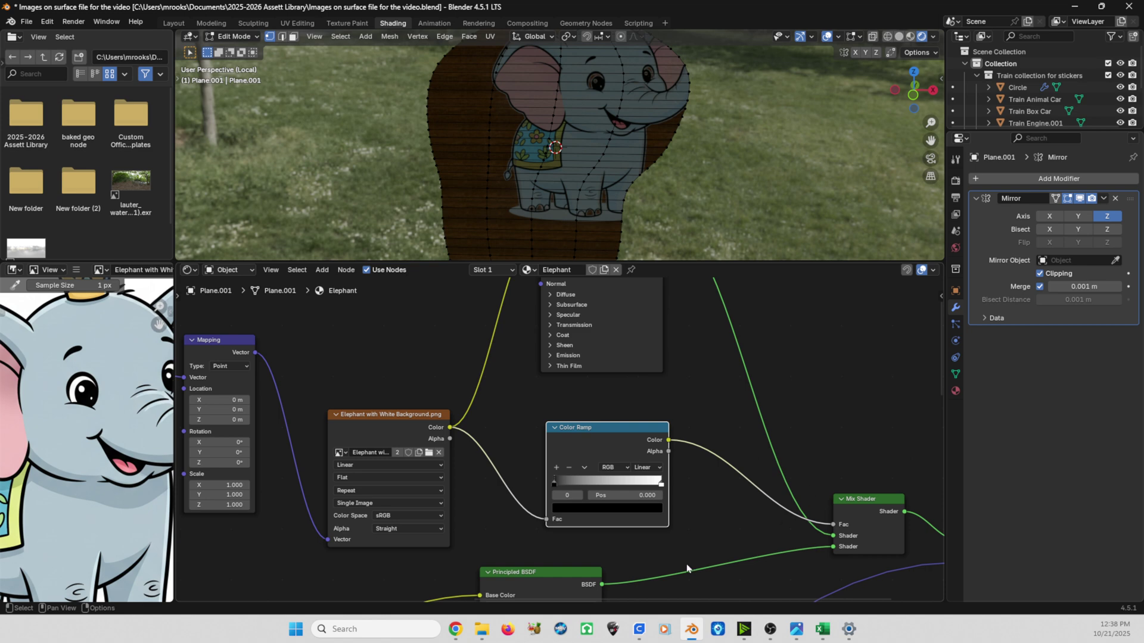
# Set the Color Ramp's interpolation to Constant
pyautogui.scroll(2, 533, 475)
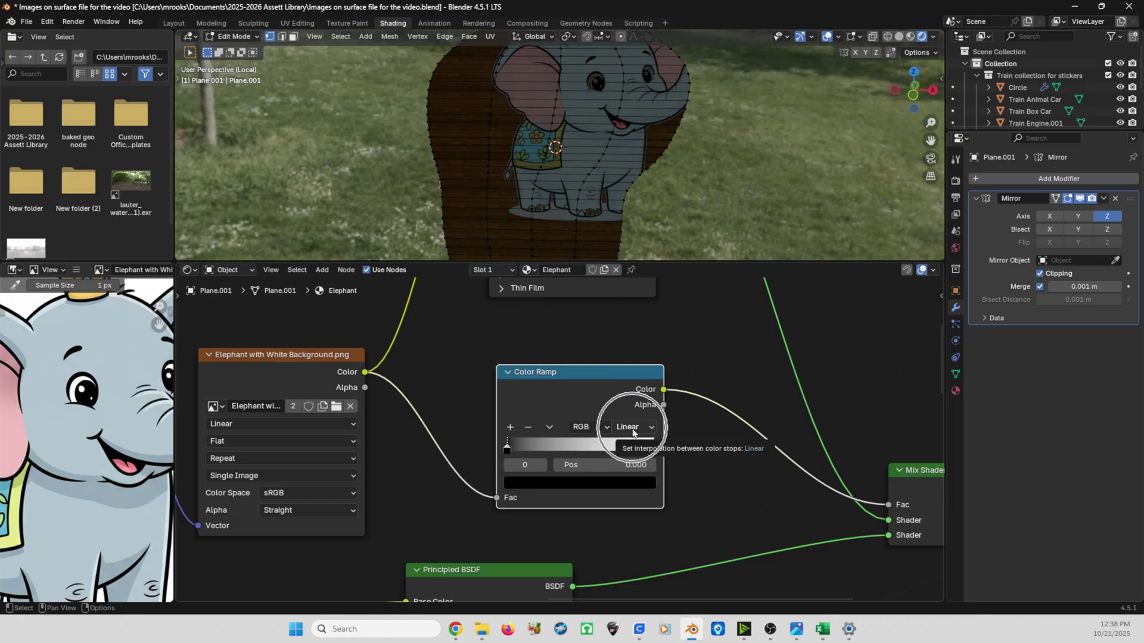
pyautogui.click(633, 429)
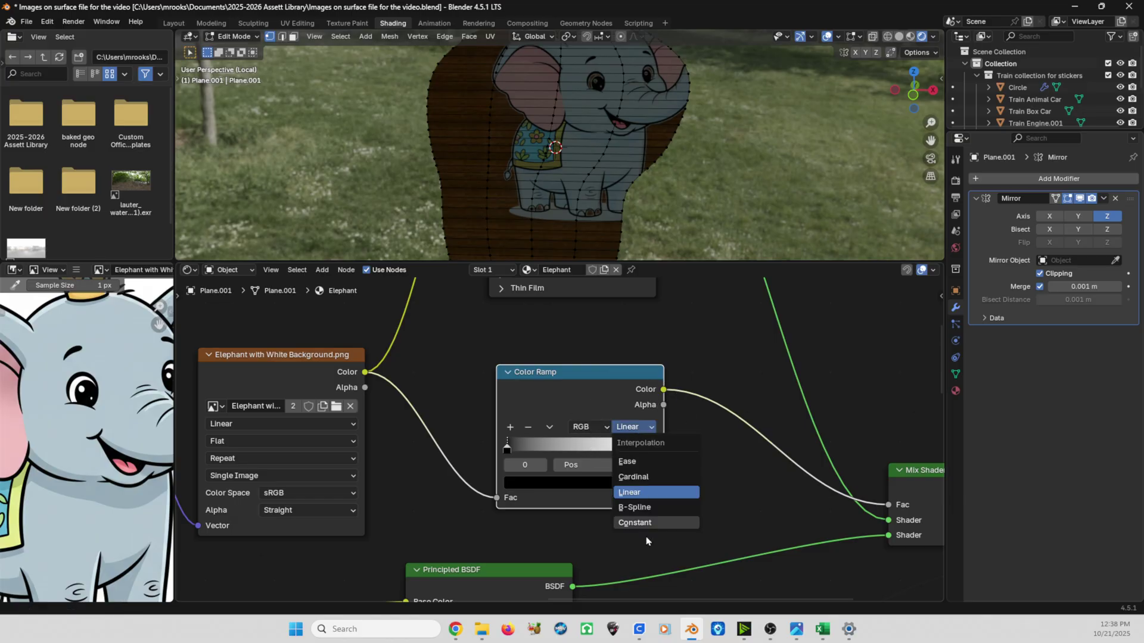
pyautogui.click(635, 523)
# Shift the Color Ramp's white stop to position 0.877, checking the elephant's outline and face against the wood up close
pyautogui.scroll(1, 608, 481)
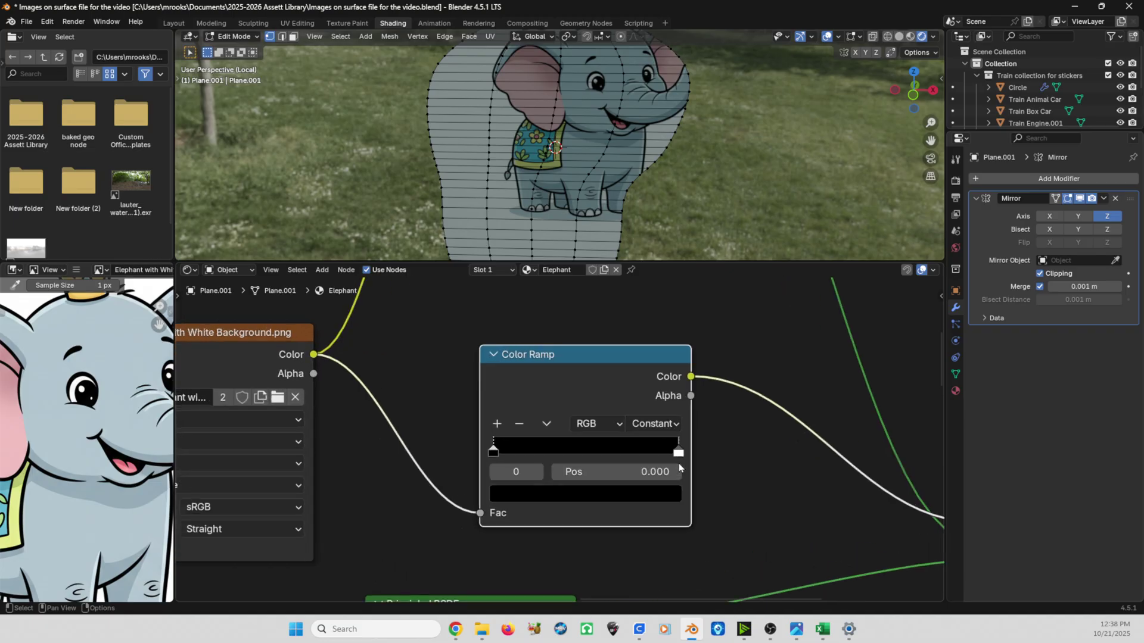
pyautogui.scroll(1, 637, 477)
pyautogui.moveTo(669, 465); pyautogui.dragTo(662, 468)
pyautogui.scroll(10, 512, 196)
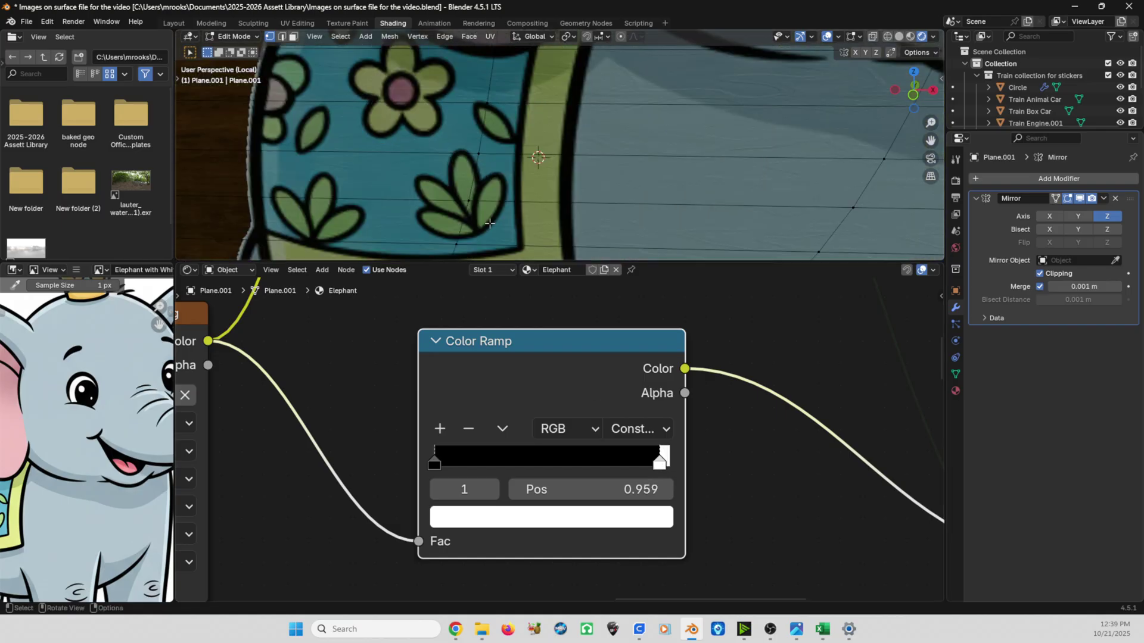
pyautogui.keyDown('shift'); pyautogui.moveTo(298, 234); pyautogui.dragTo(600, 96, button='middle'); pyautogui.keyUp('shift')
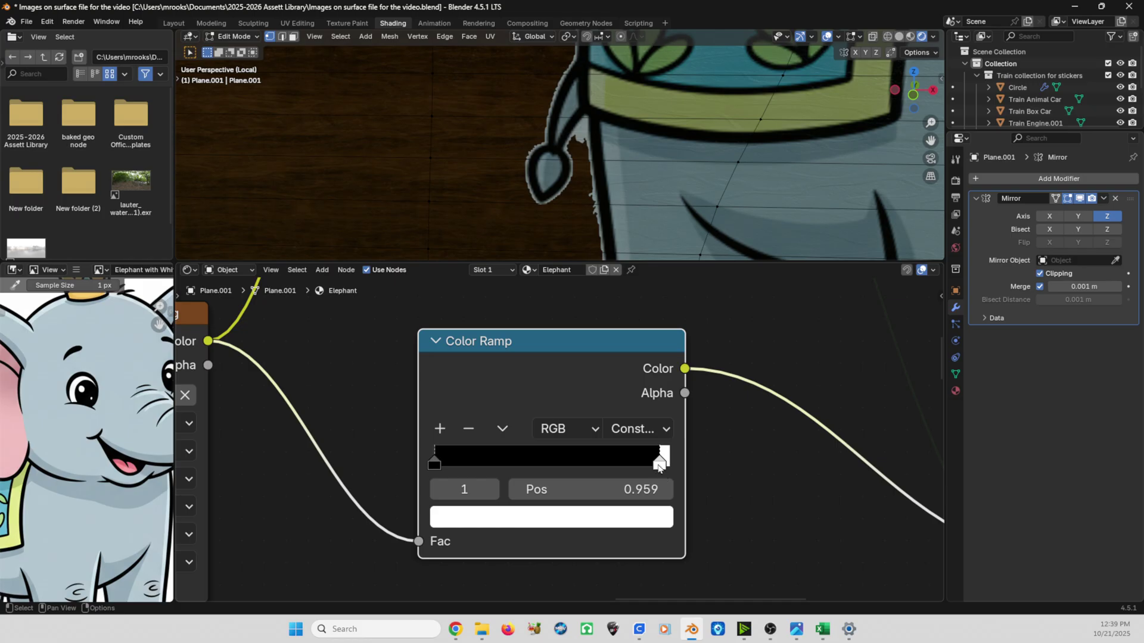
pyautogui.moveTo(659, 463); pyautogui.dragTo(639, 464)
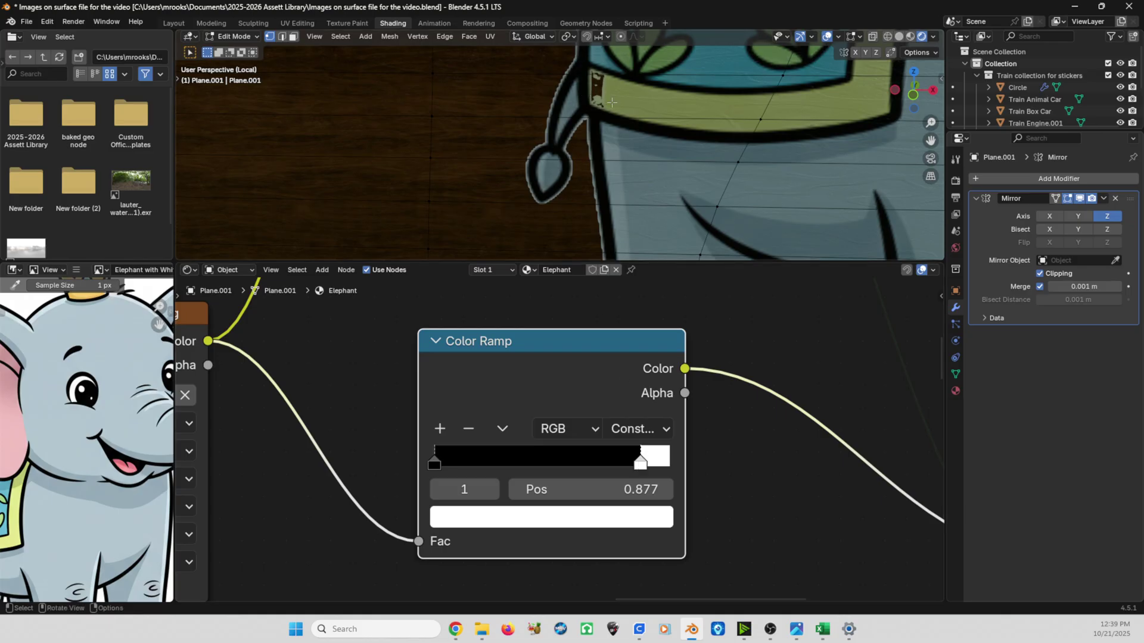
pyautogui.scroll(-6, 593, 69)
pyautogui.scroll(5, 593, 156)
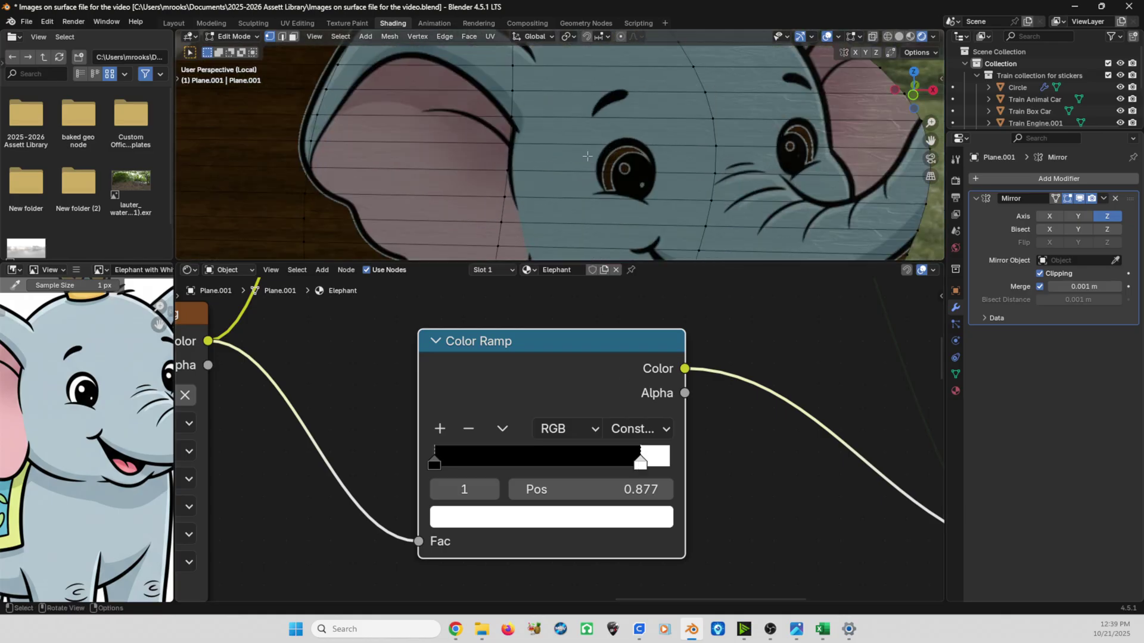
pyautogui.scroll(-6, 679, 154)
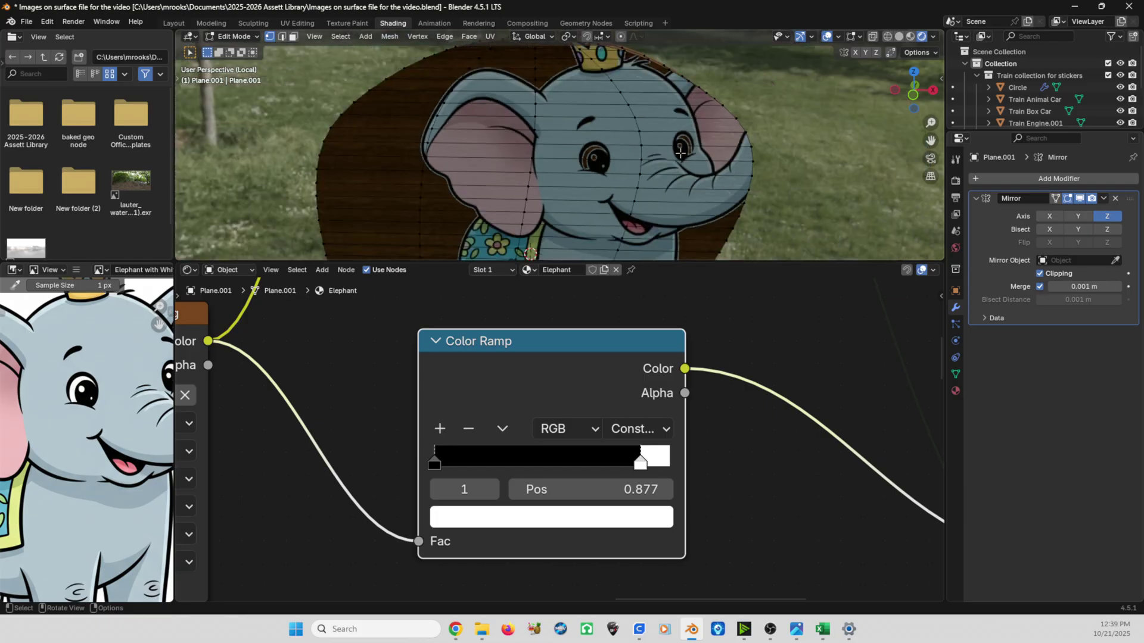
# Enlarge the 3D viewport and examine the whole elephant on its wooden backing, from the crown down to the base
pyautogui.moveTo(578, 159); pyautogui.dragTo(582, 197, button='middle')
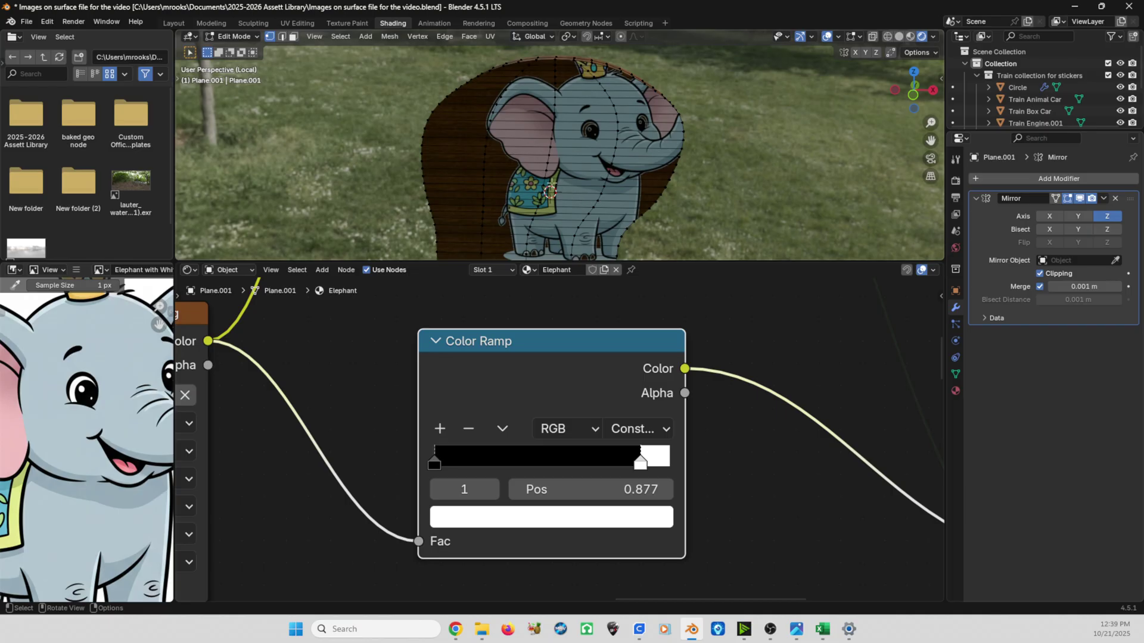
pyautogui.scroll(-4, 572, 206)
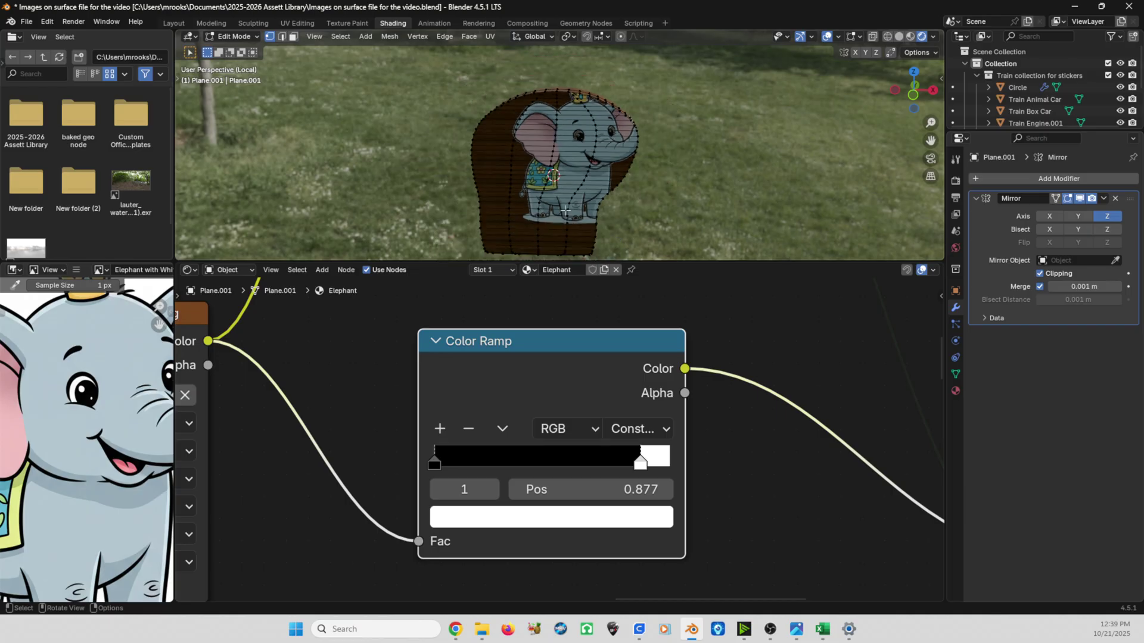
pyautogui.scroll(4, 565, 167)
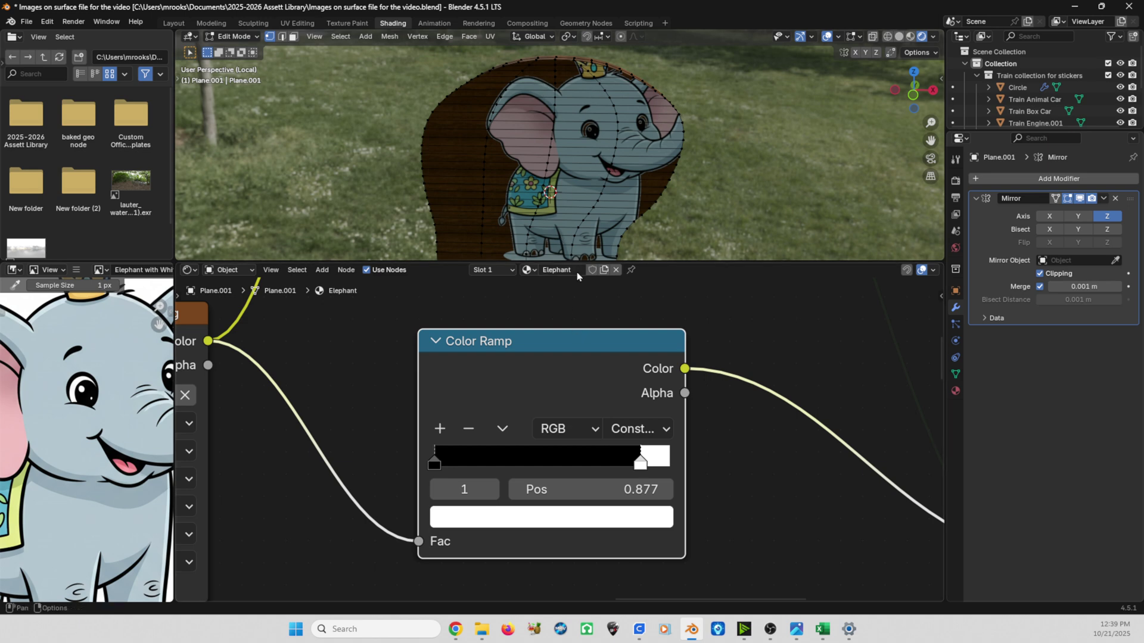
pyautogui.moveTo(590, 262); pyautogui.dragTo(589, 368)
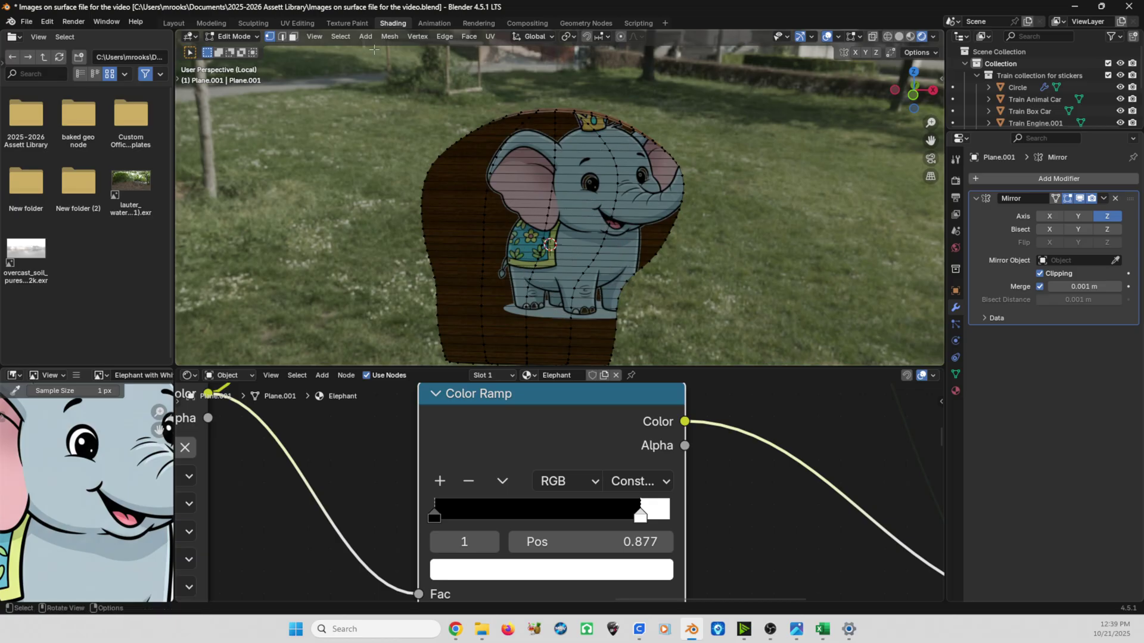
# Switch to the UV Editing workspace and set its 3D viewport to Rendered shading
pyautogui.click(294, 23)
pyautogui.moveTo(709, 268); pyautogui.dragTo(690, 290, button='middle')
pyautogui.scroll(2, 722, 266)
pyautogui.scroll(5, 690, 289)
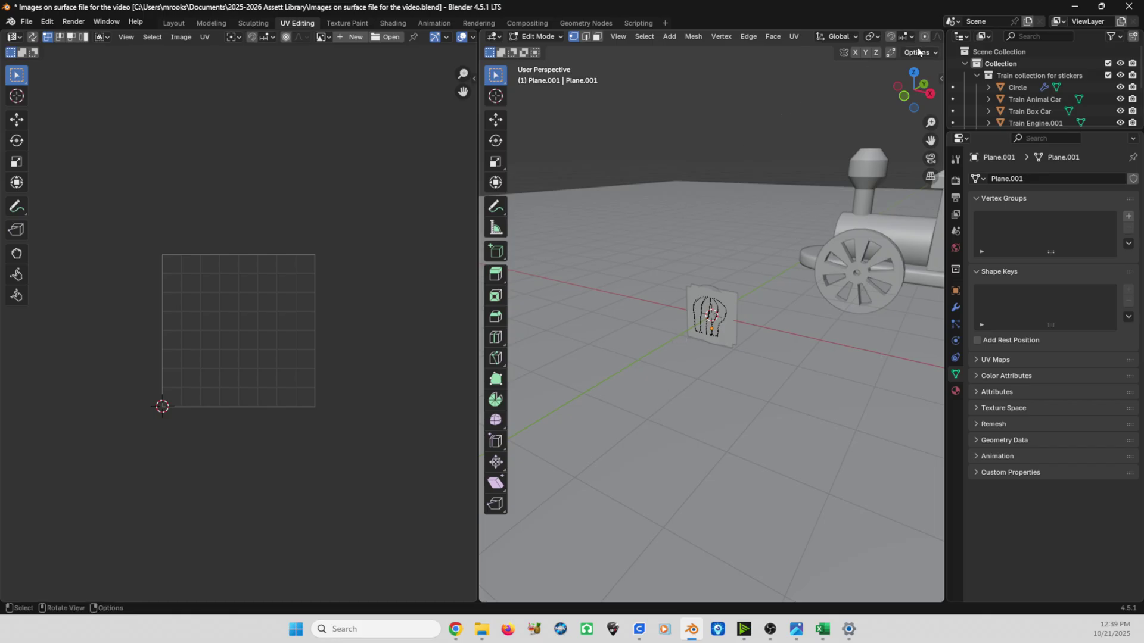
pyautogui.scroll(-3, 879, 81)
pyautogui.scroll(-1, 879, 43)
pyautogui.scroll(-5, 879, 43)
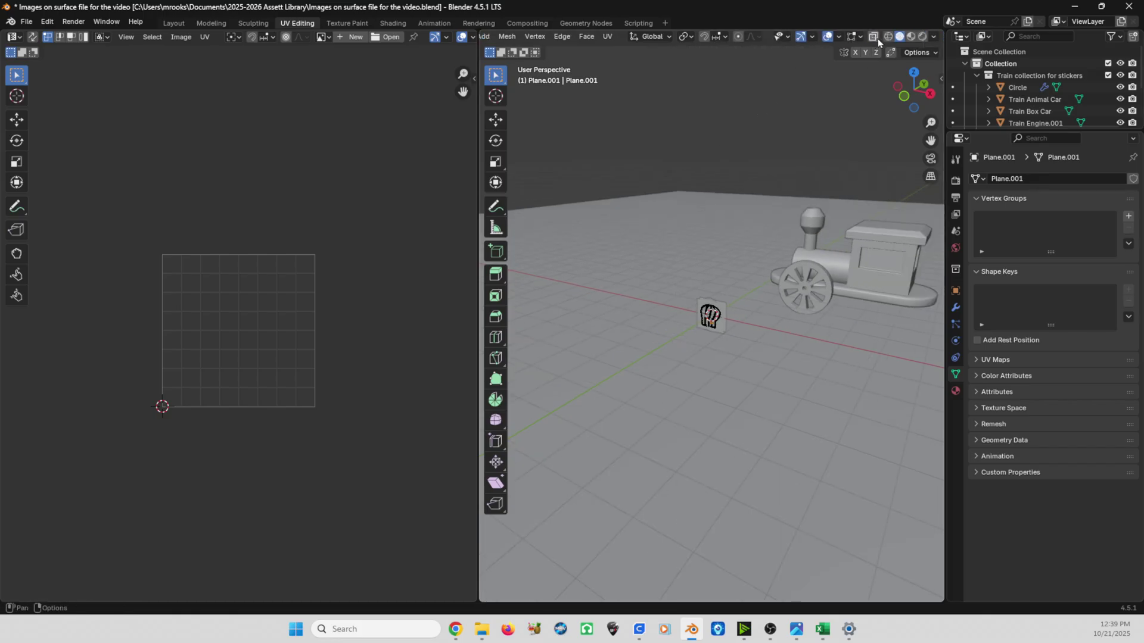
pyautogui.scroll(6, 905, 39)
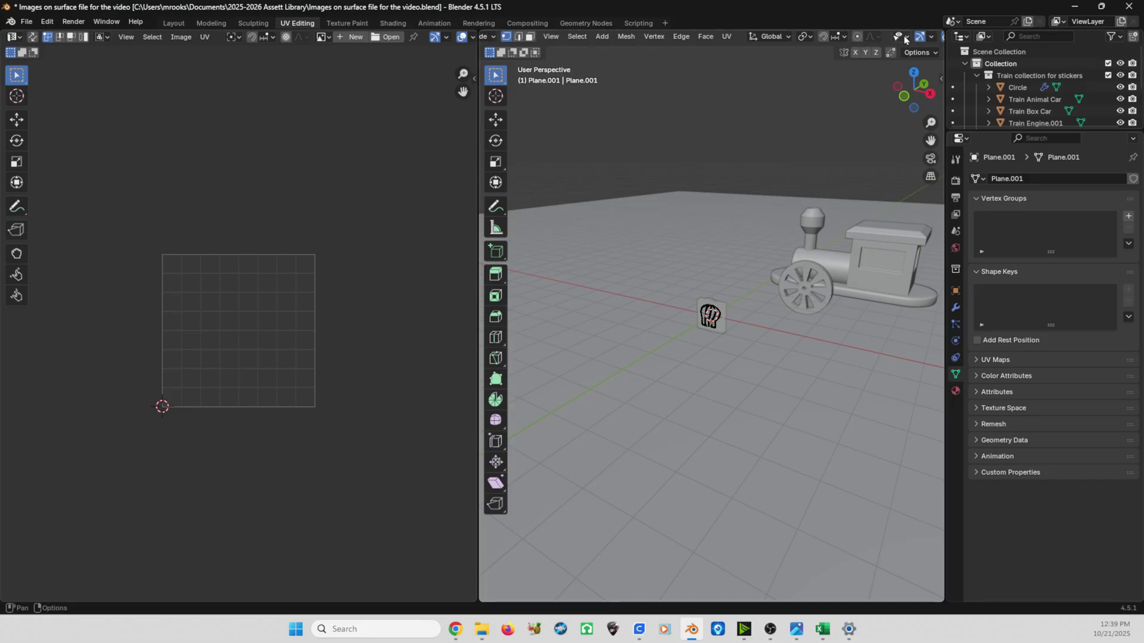
pyautogui.scroll(-5, 902, 40)
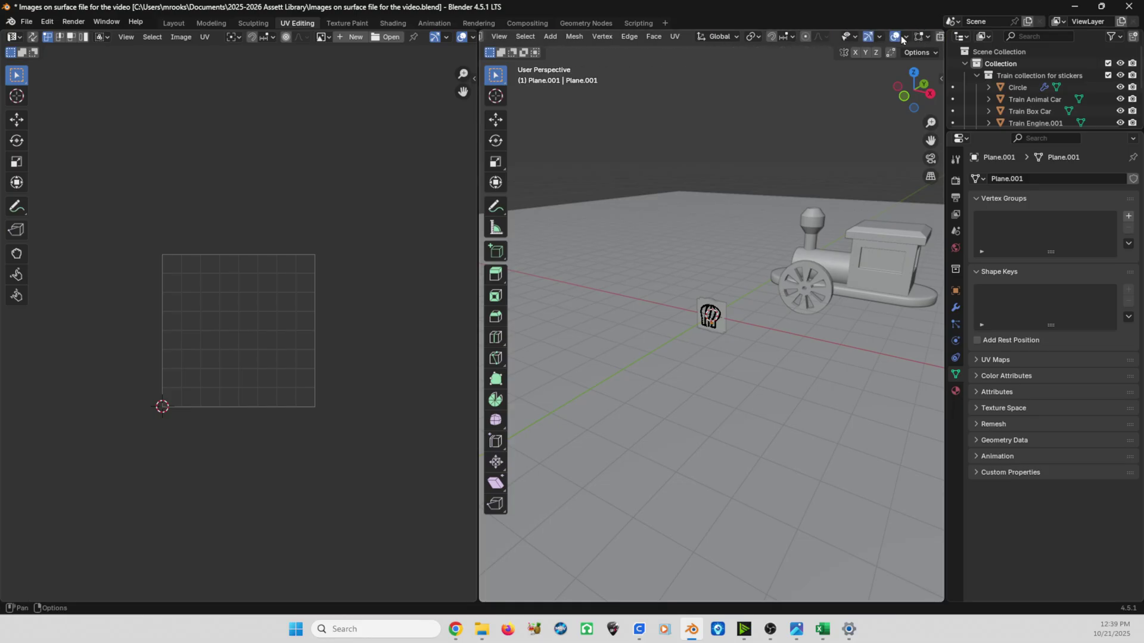
pyautogui.scroll(-2, 903, 40)
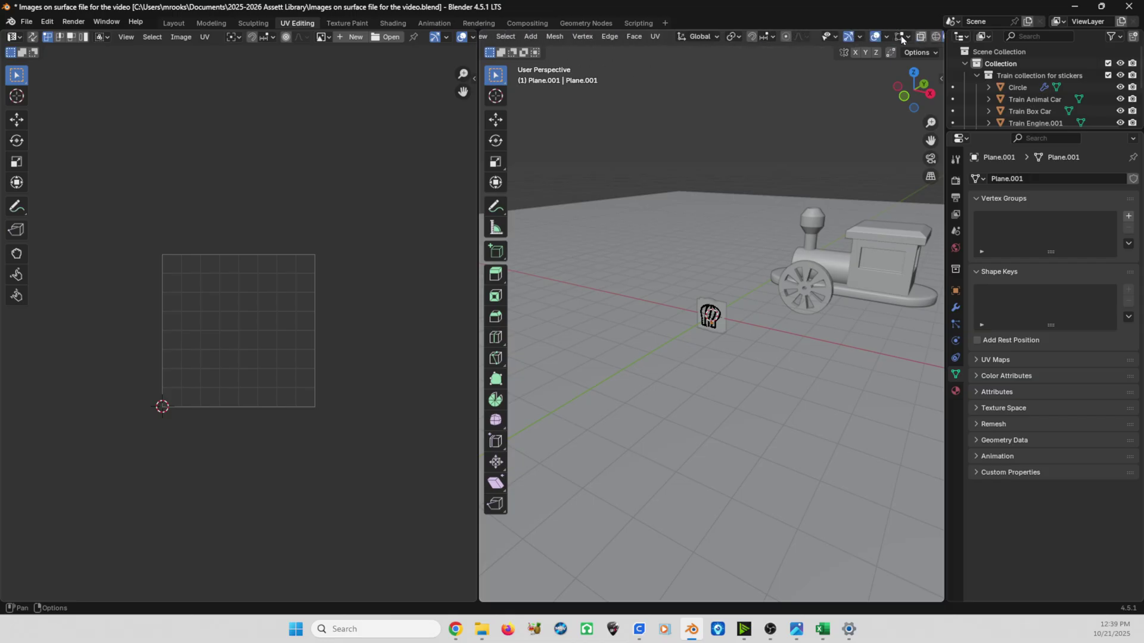
pyautogui.click(912, 36)
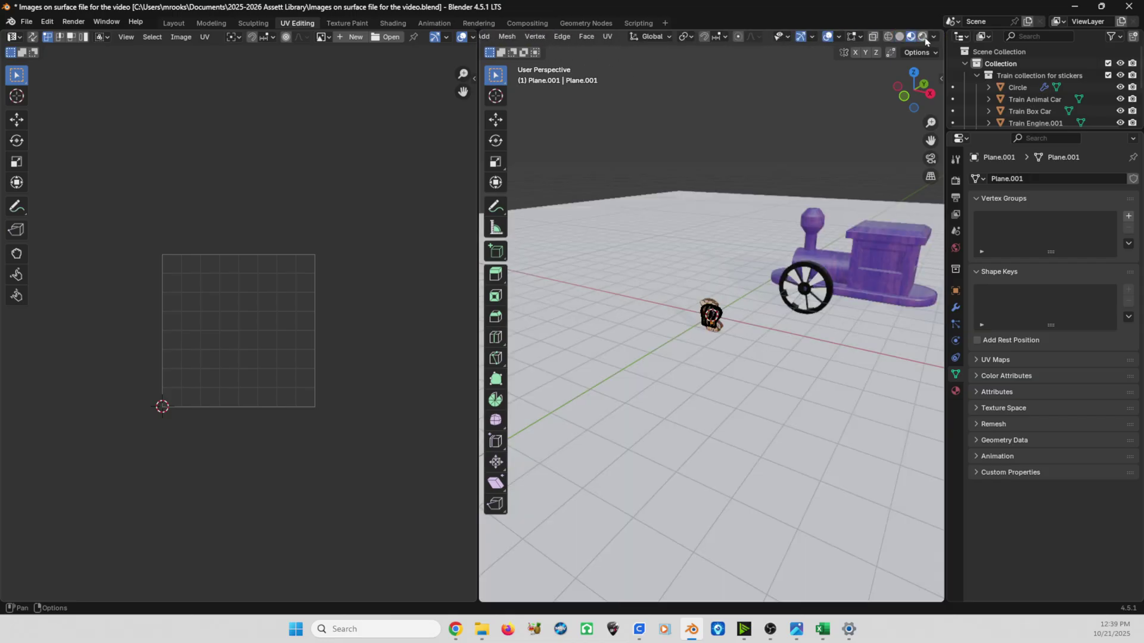
pyautogui.click(922, 38)
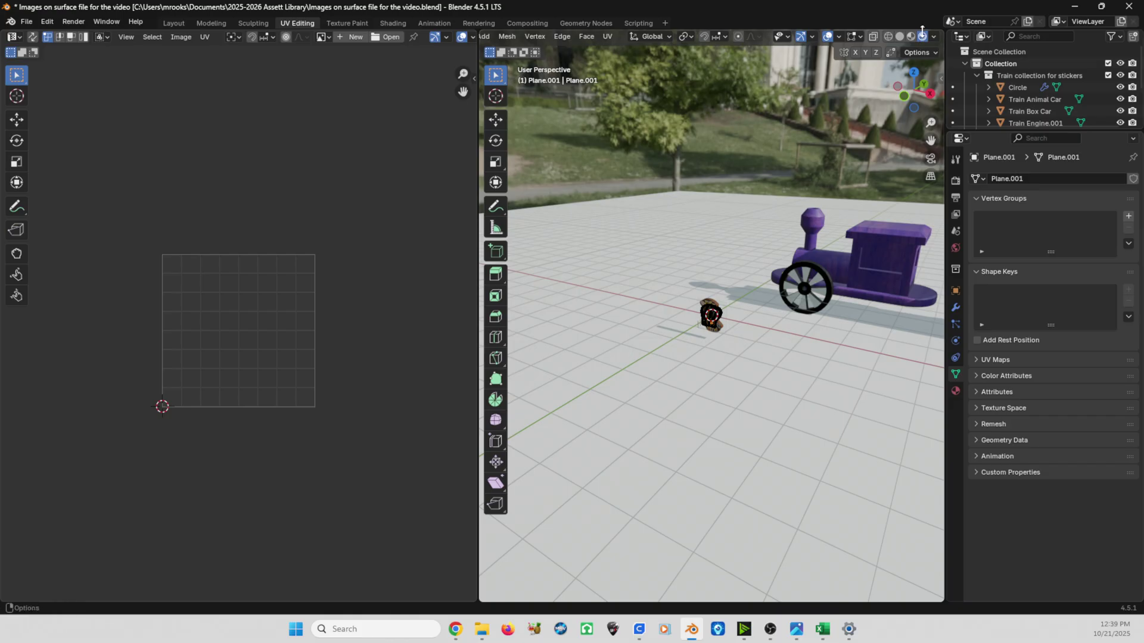
# Isolate the elephant backing in local view, face it from the front and select its entire mesh
pyautogui.scroll(5, 709, 329)
pyautogui.moveTo(709, 324); pyautogui.dragTo(676, 298, button='middle')
pyautogui.scroll(5, 673, 277)
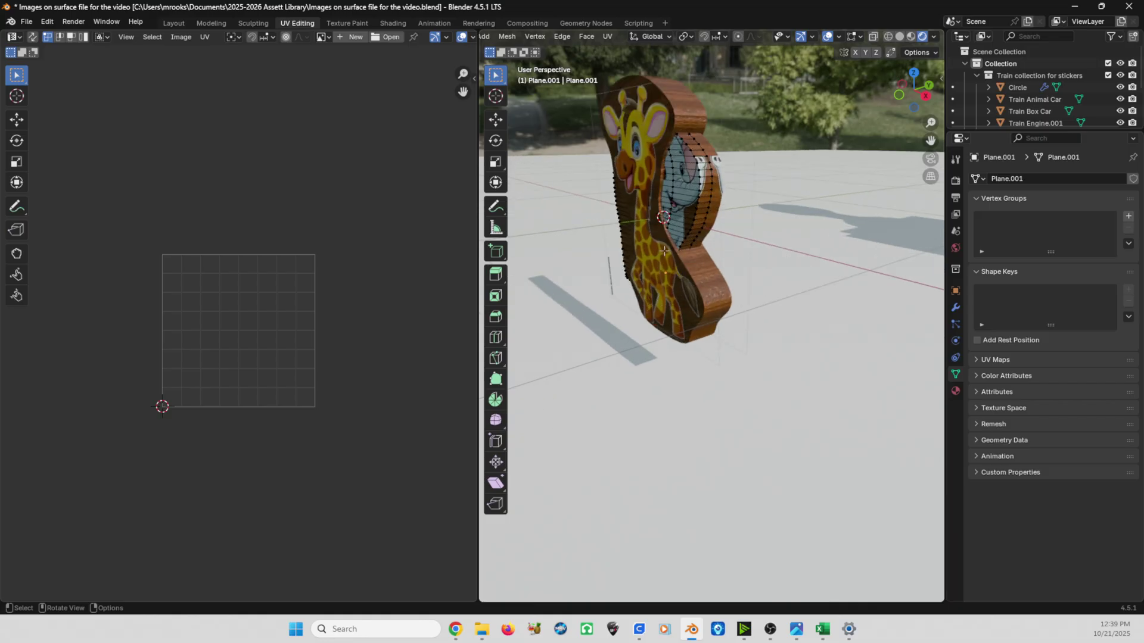
pyautogui.press('KP_Divide')
pyautogui.moveTo(623, 255); pyautogui.dragTo(686, 265, button='middle')
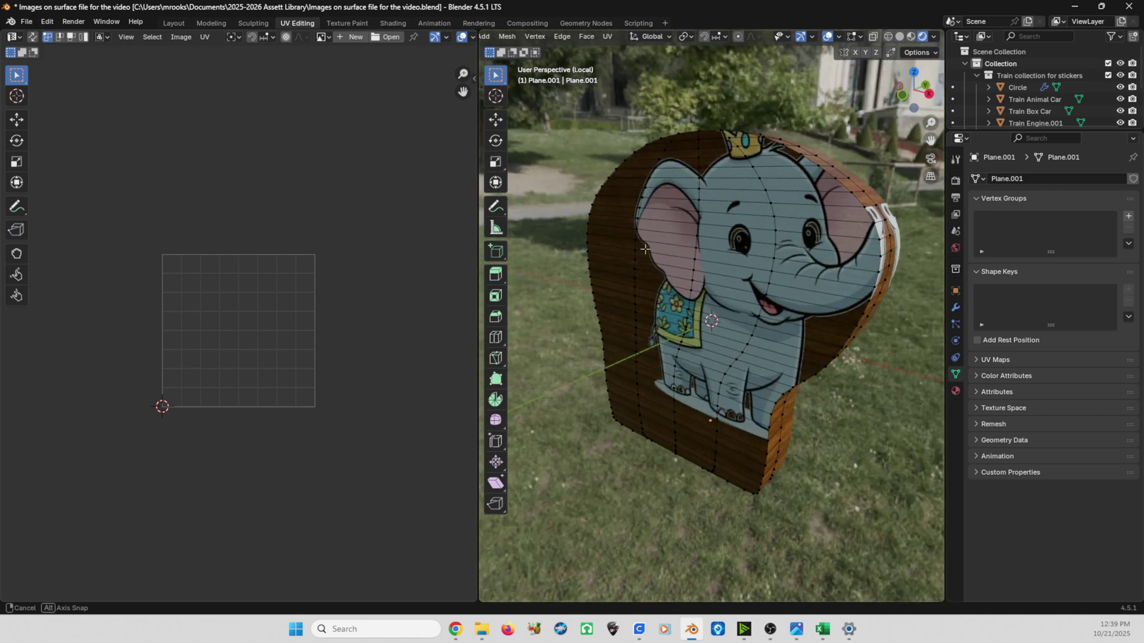
pyautogui.press('KP_1')
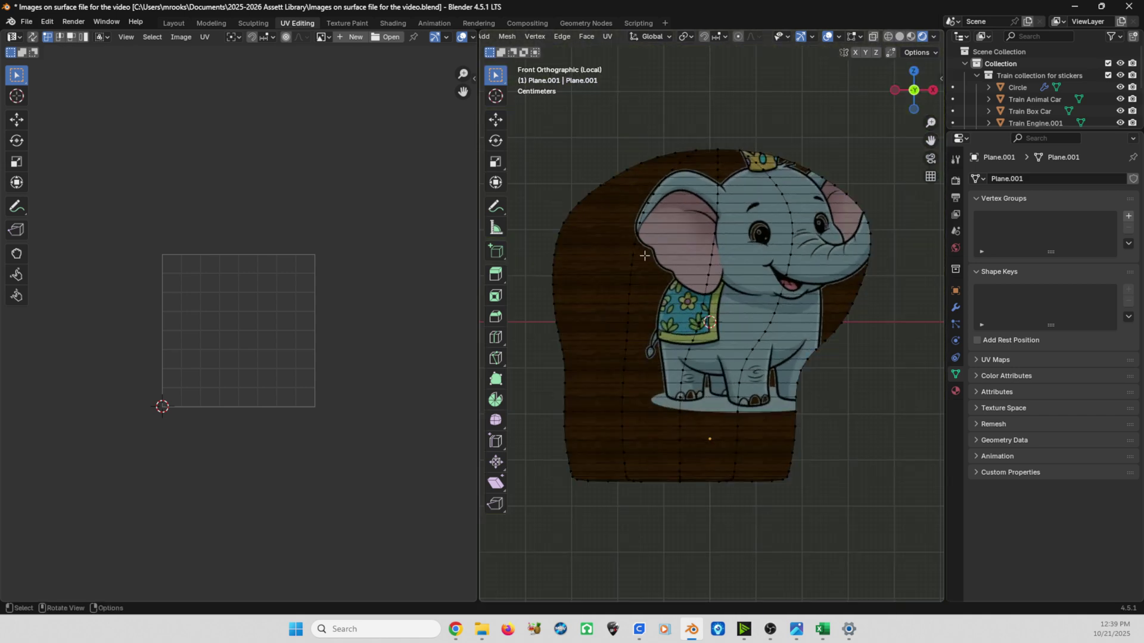
pyautogui.press('a')
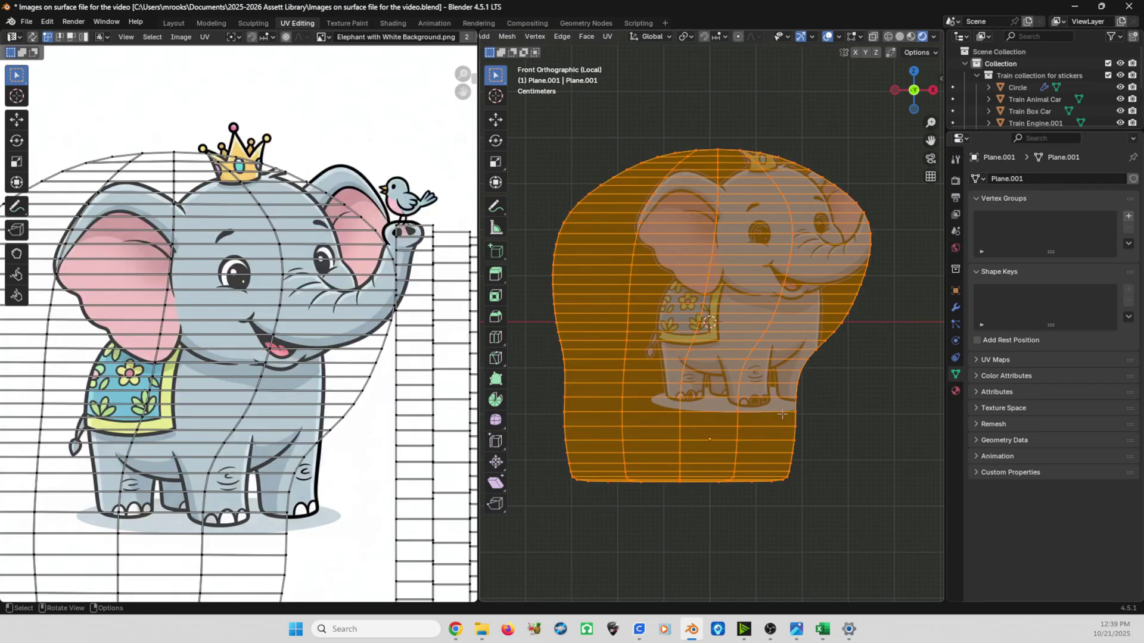
# Unwrap the selected elephant backing with Smart UV Project, using a 66° angle limit and 0.000 island margin
pyautogui.scroll(-5, 167, 272)
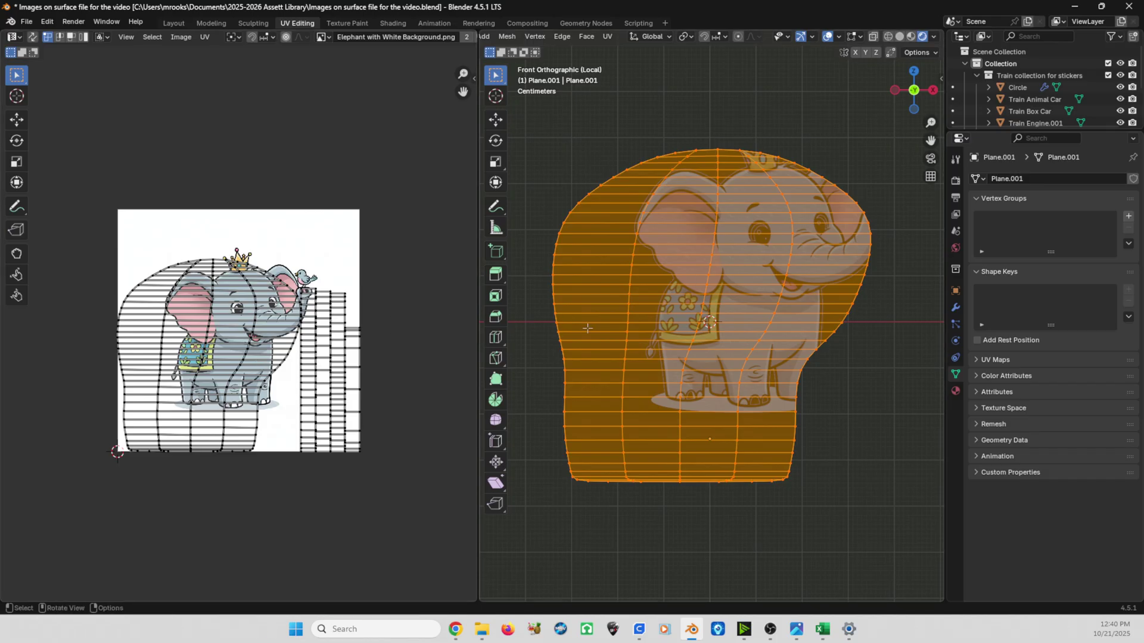
pyautogui.scroll(2, 275, 370)
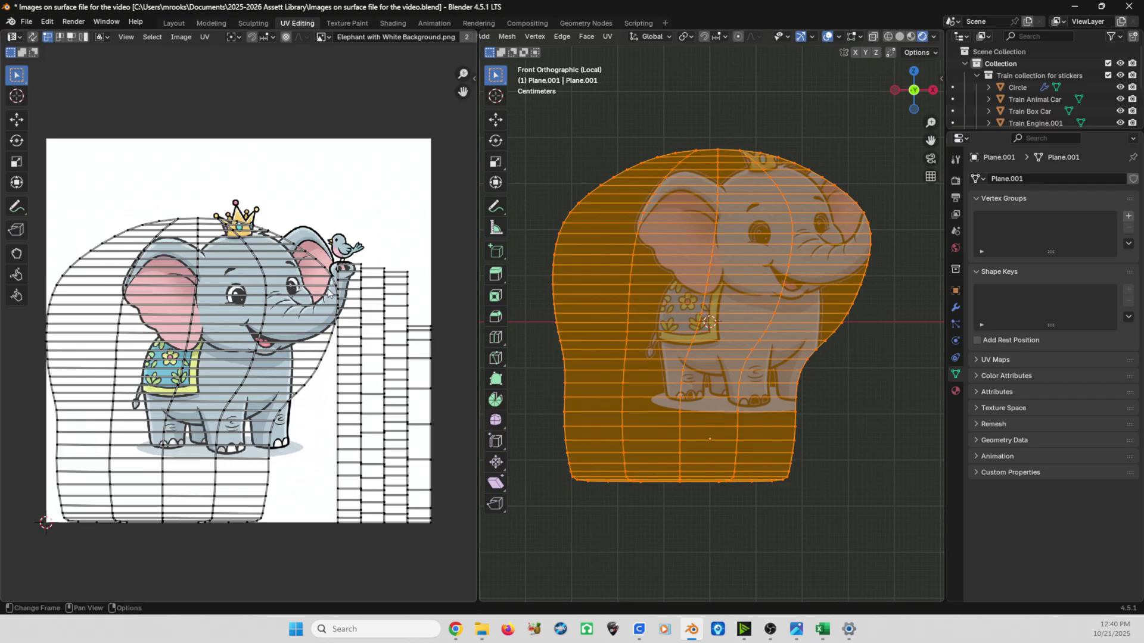
pyautogui.moveTo(702, 287); pyautogui.dragTo(676, 295, button='middle')
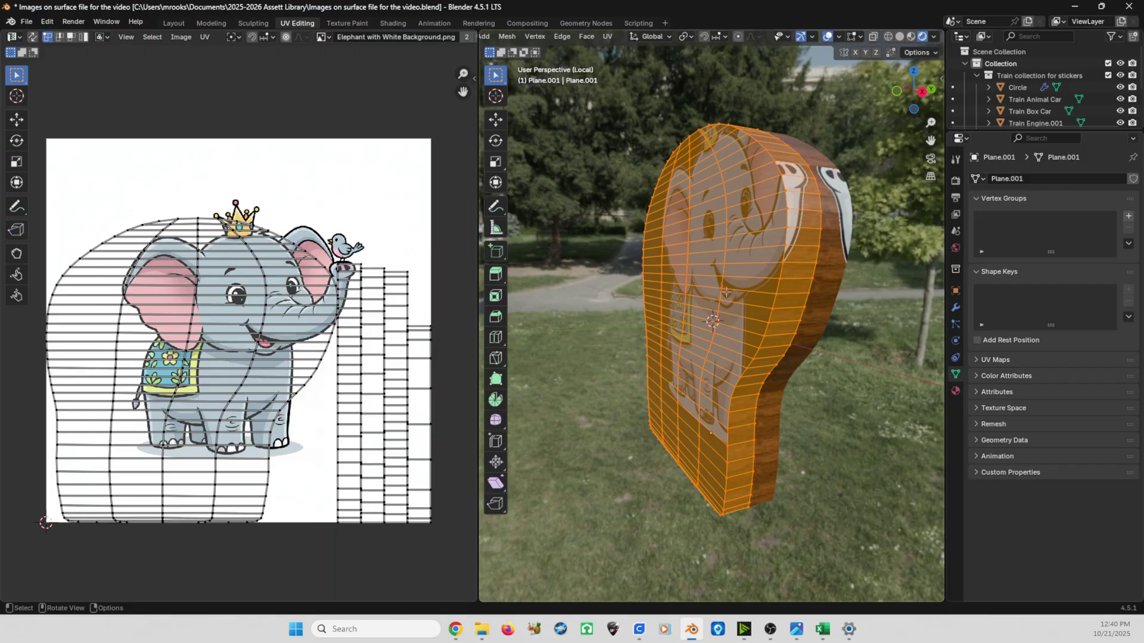
pyautogui.press('u')
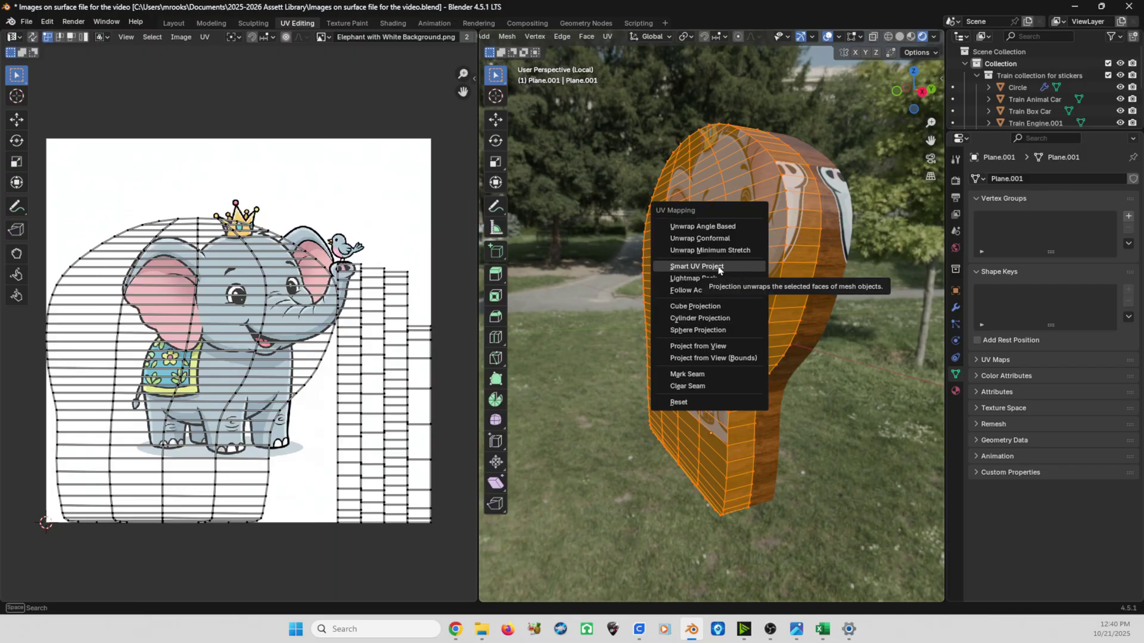
pyautogui.click(719, 269)
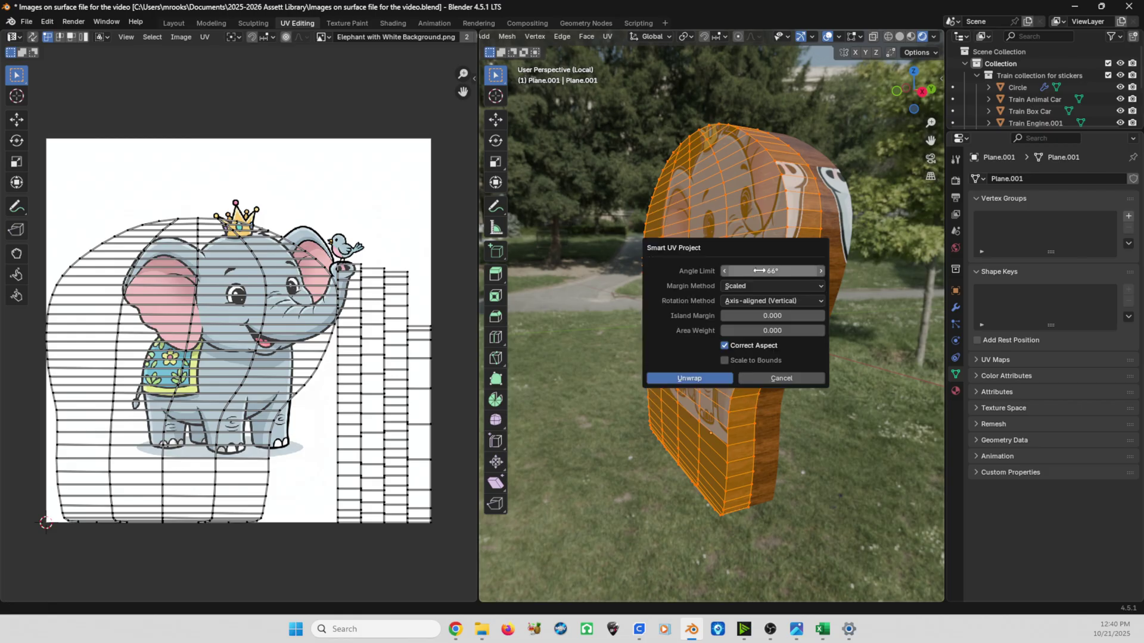
pyautogui.click(688, 382)
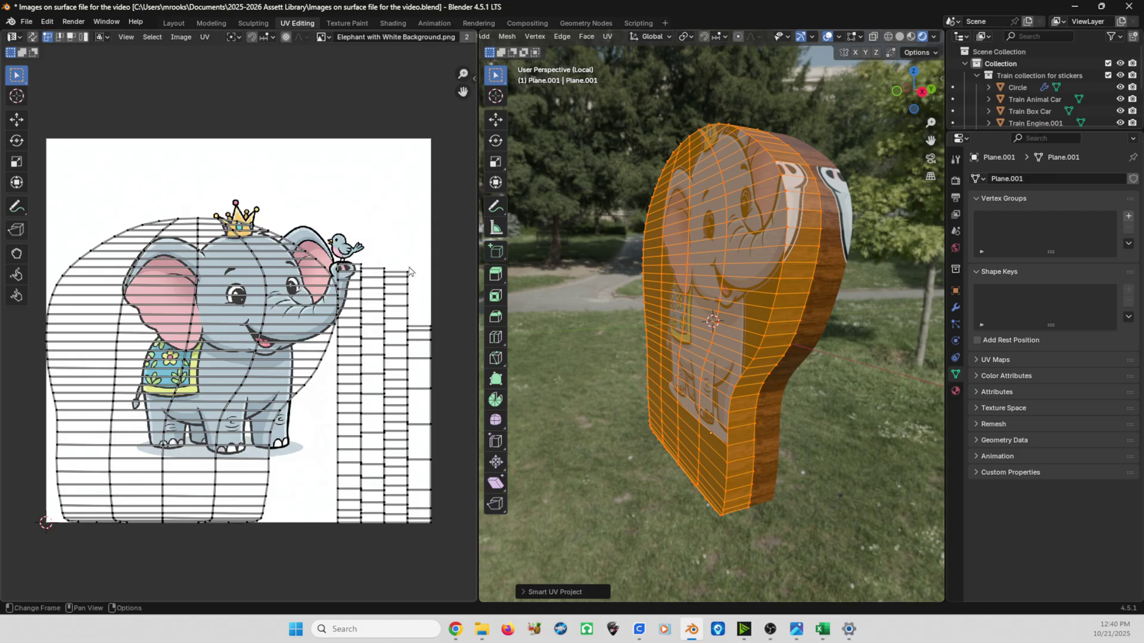
# Change to edge selection and select the edge loop running around the side of the backing, midway through its mirrored thickness
pyautogui.moveTo(729, 296); pyautogui.dragTo(755, 322, button='middle')
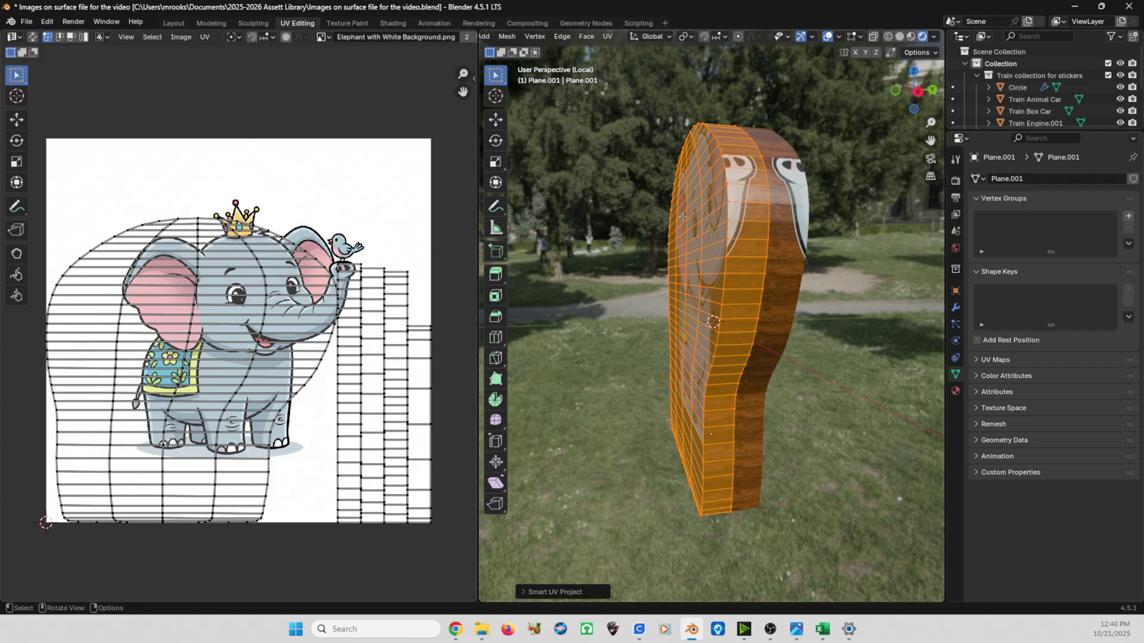
pyautogui.moveTo(683, 217); pyautogui.dragTo(631, 122, button='middle')
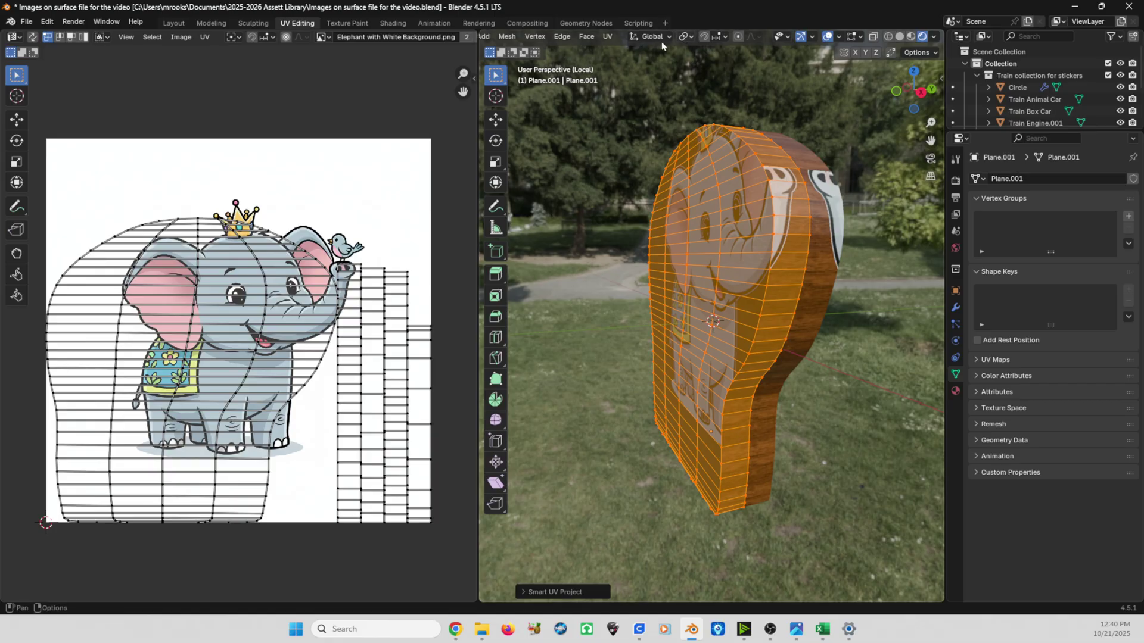
pyautogui.scroll(-5, 661, 48)
pyautogui.scroll(5, 595, 37)
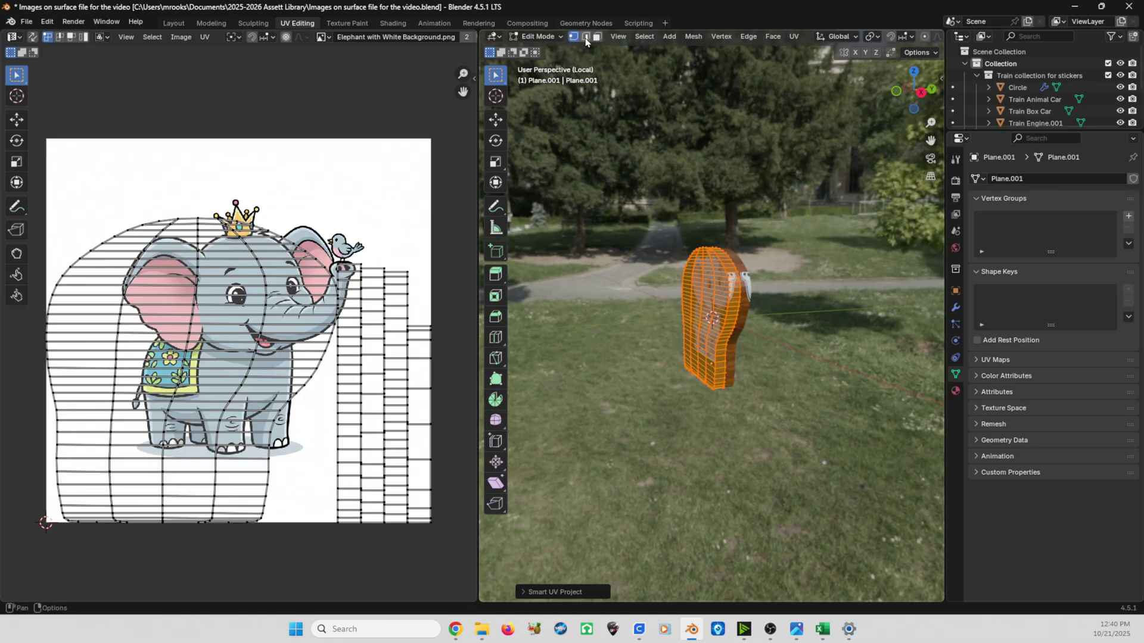
pyautogui.click(585, 36)
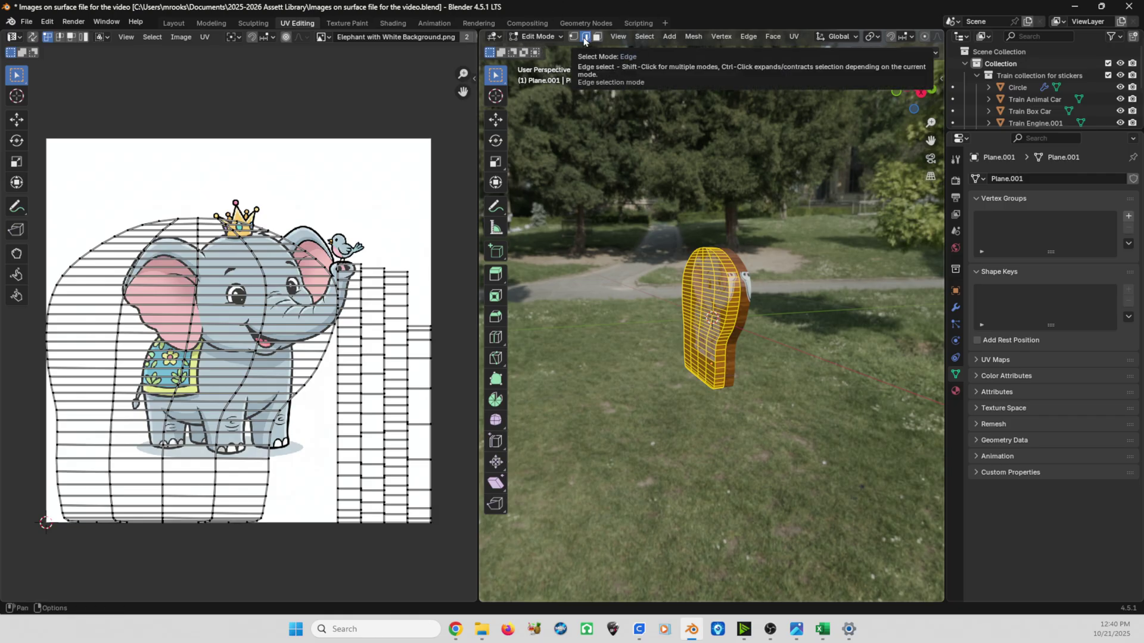
pyautogui.click(587, 38)
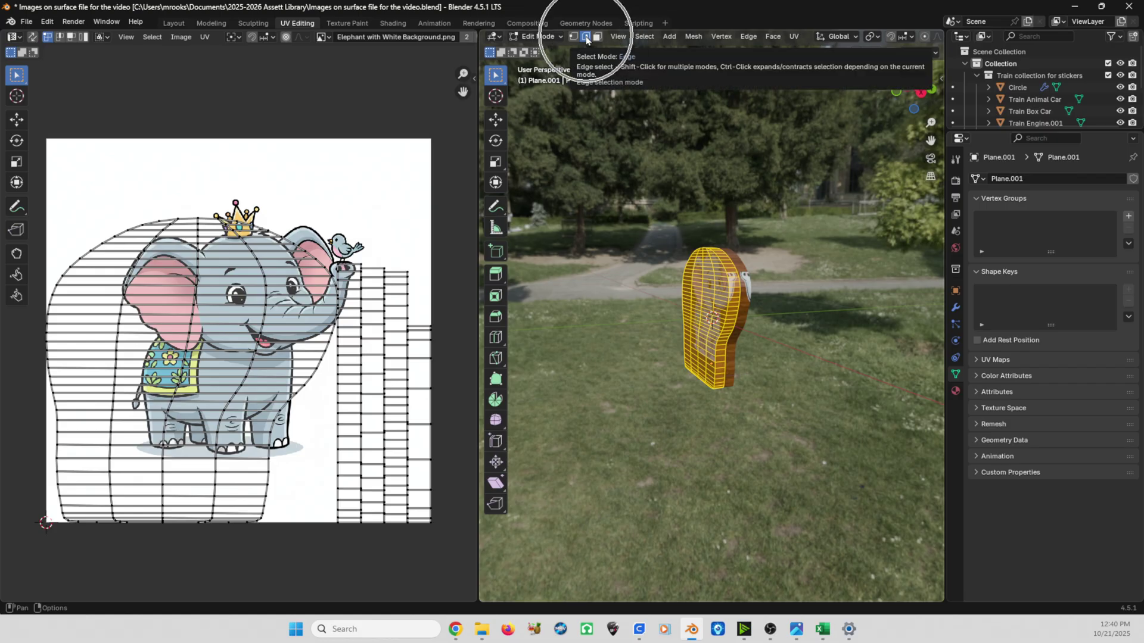
pyautogui.moveTo(709, 250); pyautogui.dragTo(635, 339, button='middle')
pyautogui.click(635, 342)
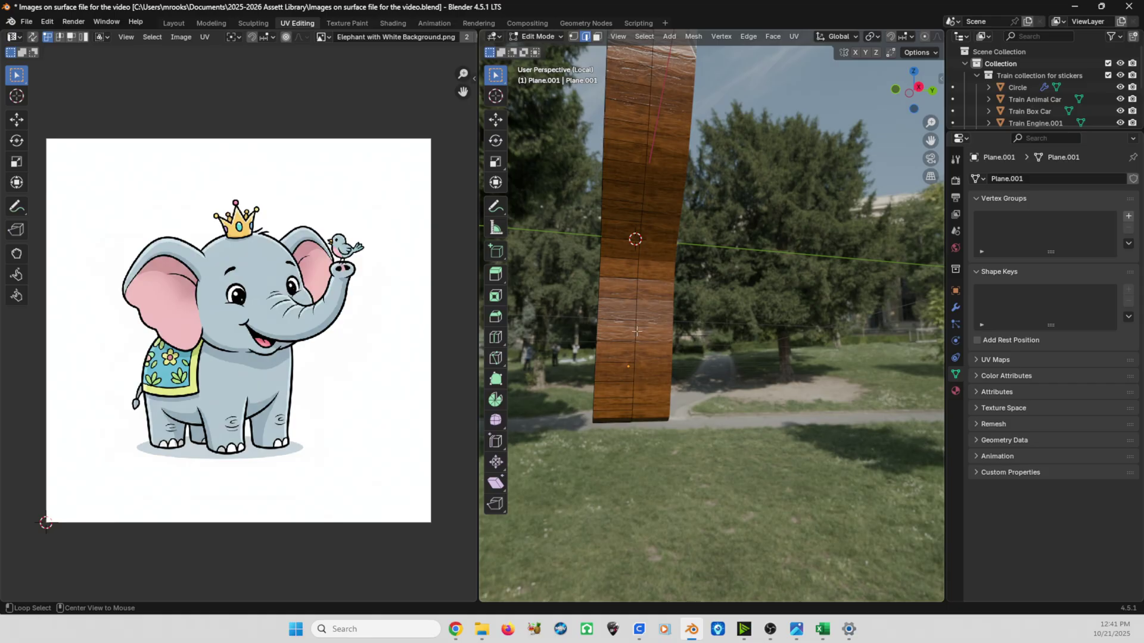
pyautogui.keyDown('alt'); pyautogui.click(637, 331); pyautogui.keyUp('alt')
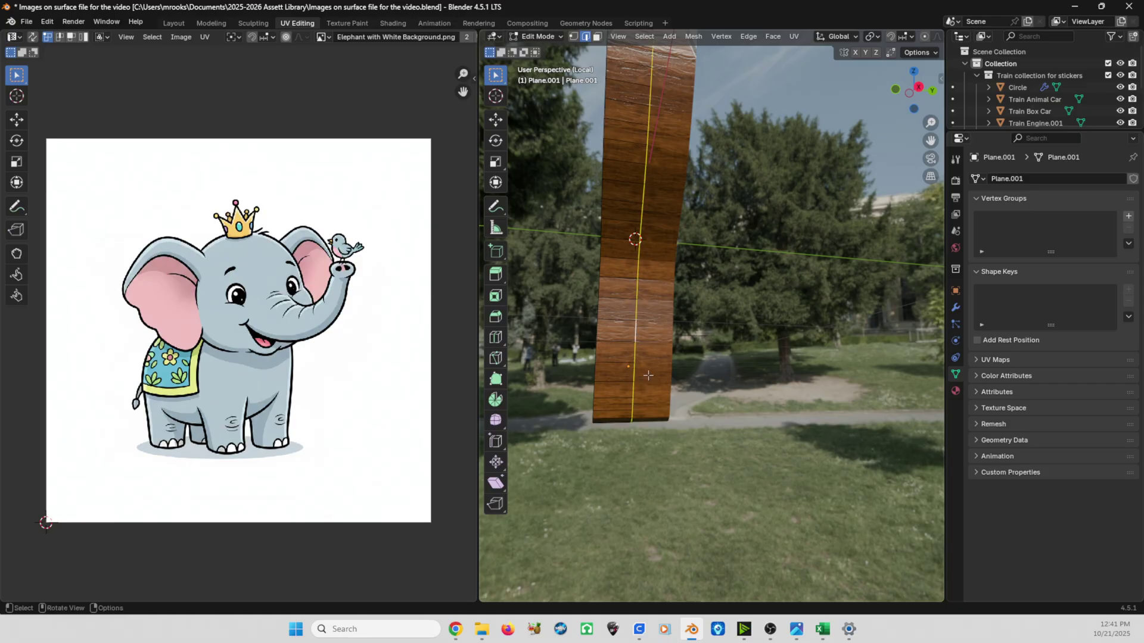
# Add one short cross edge on the backing's underside, between the front face and the middle loop, to the selection
pyautogui.moveTo(639, 303); pyautogui.dragTo(724, 406, button='middle')
pyautogui.scroll(-2, 779, 327)
pyautogui.scroll(5, 745, 334)
pyautogui.scroll(-3, 725, 407)
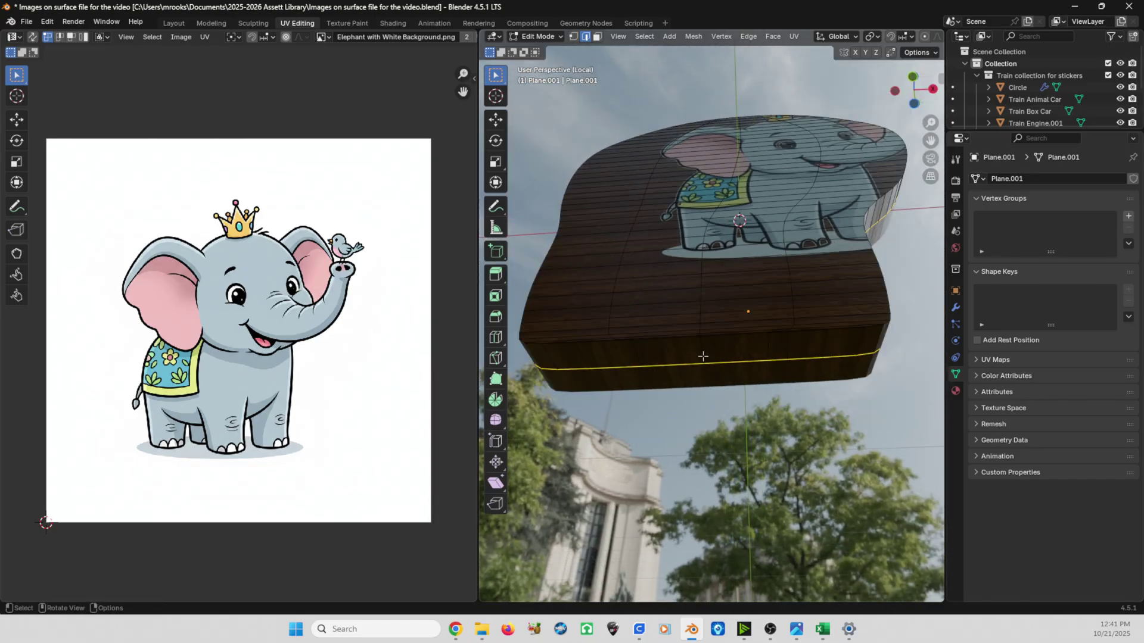
pyautogui.scroll(2, 706, 369)
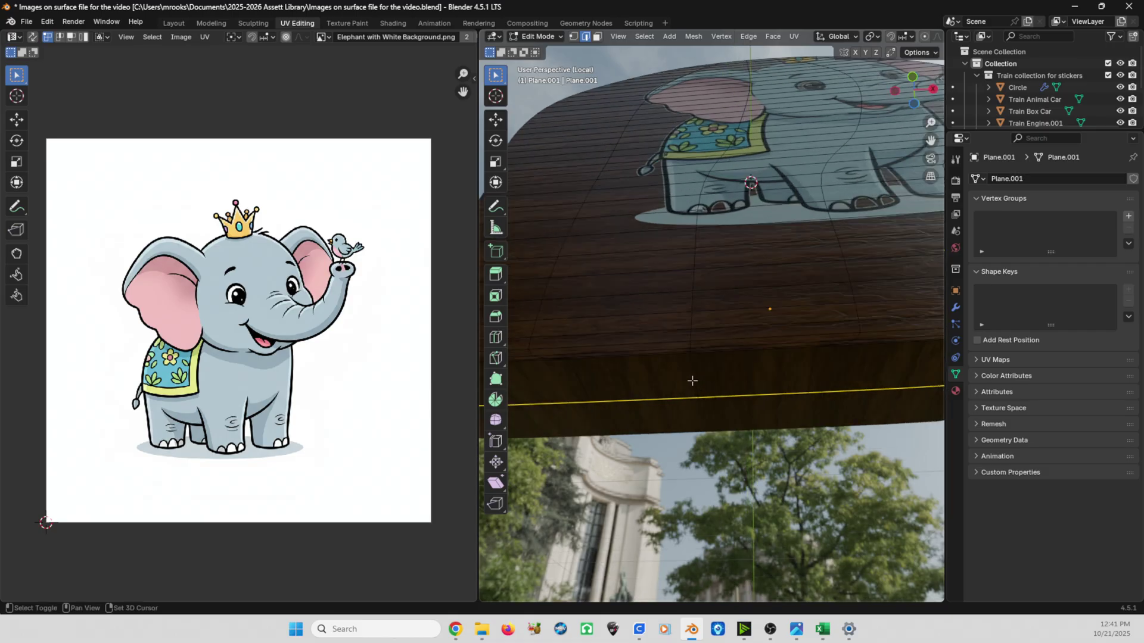
pyautogui.keyDown('shift'); pyautogui.click(693, 380); pyautogui.keyUp('shift')
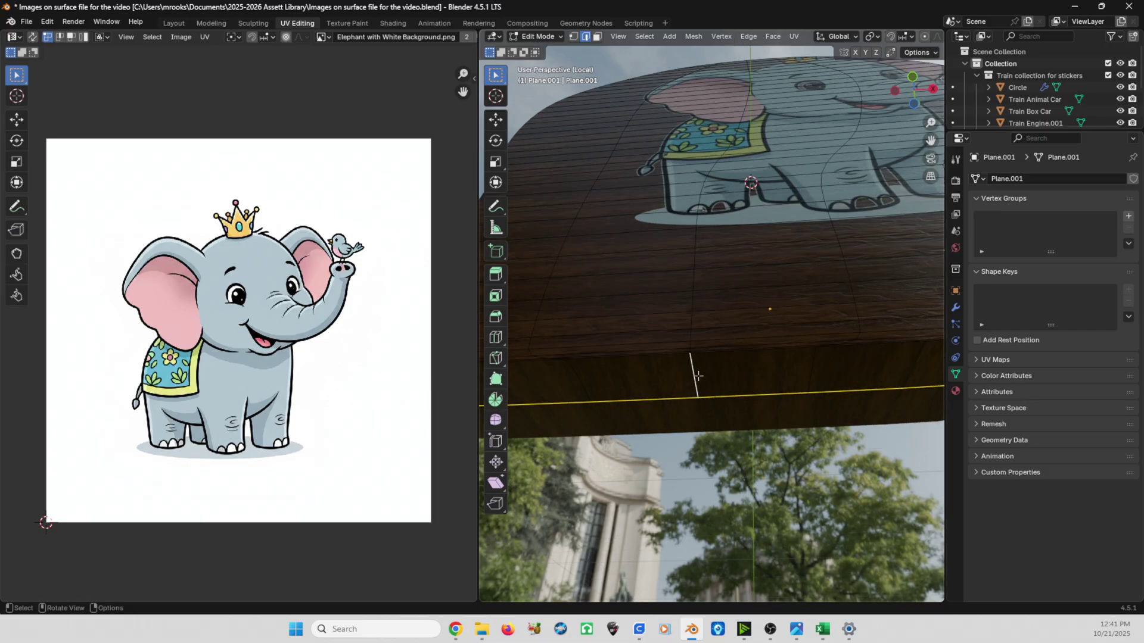
# Mark the selected middle loop and underside cross edge as a UV seam, then deselect the loop by picking a single edge
pyautogui.scroll(-2, 697, 376)
pyautogui.moveTo(698, 376); pyautogui.dragTo(658, 417, button='middle')
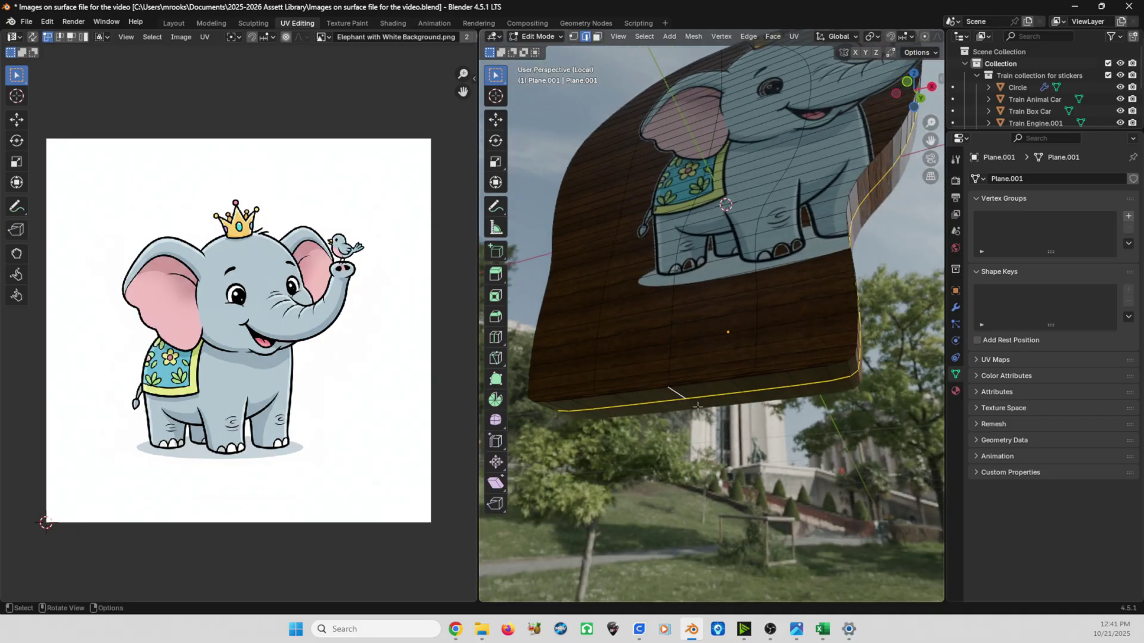
pyautogui.moveTo(792, 365); pyautogui.dragTo(736, 361, button='middle')
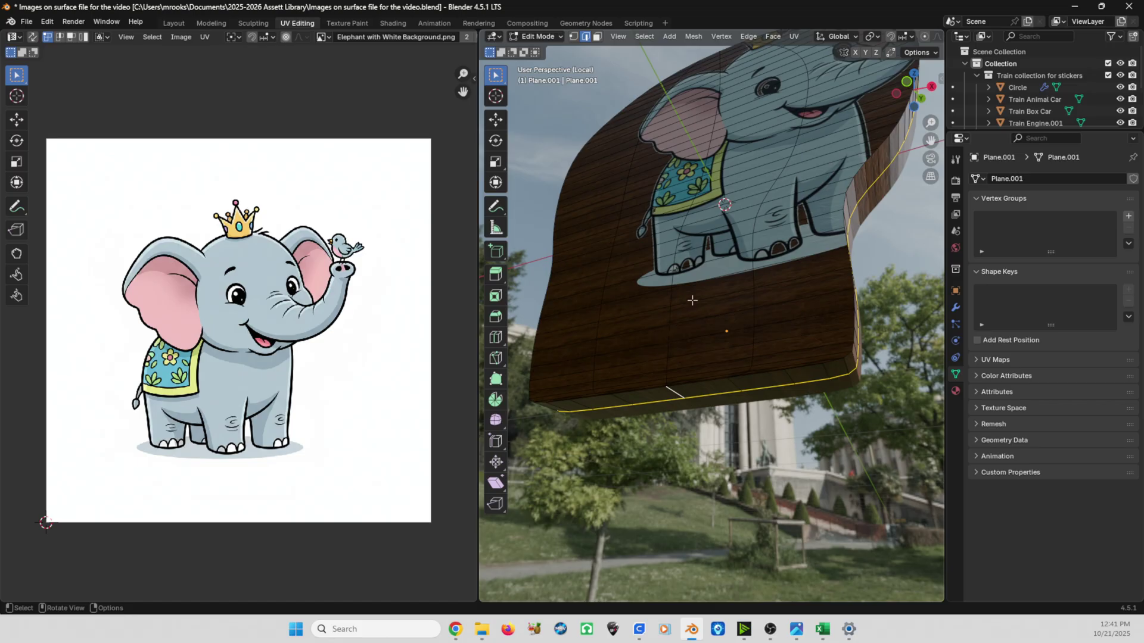
pyautogui.hotkey('ctrl', 'e')
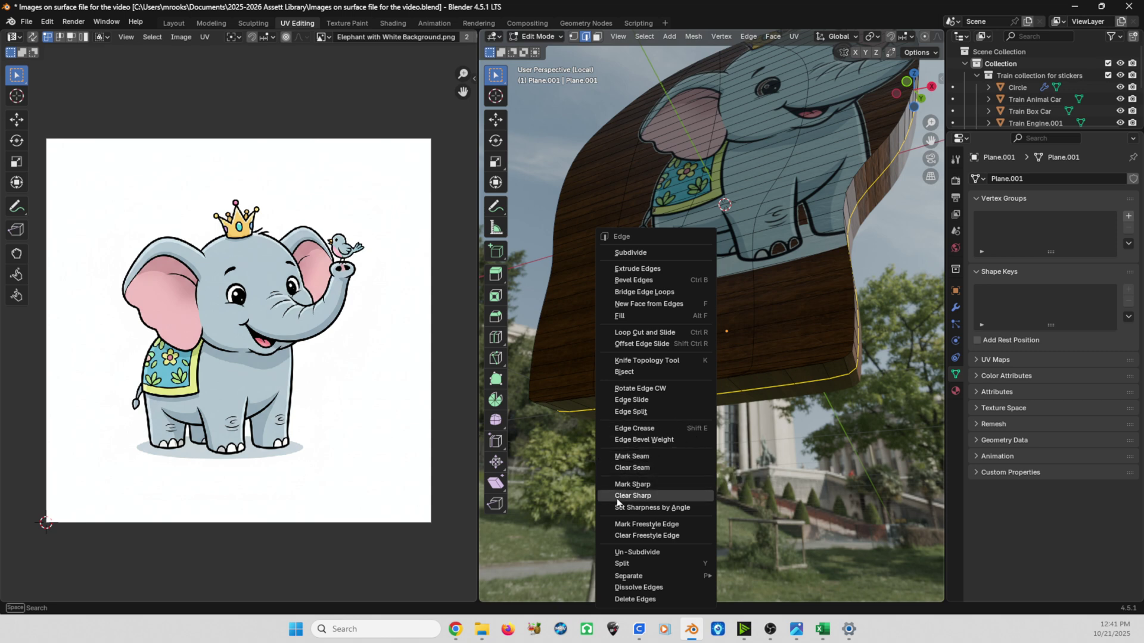
pyautogui.click(626, 457)
pyautogui.click(791, 422)
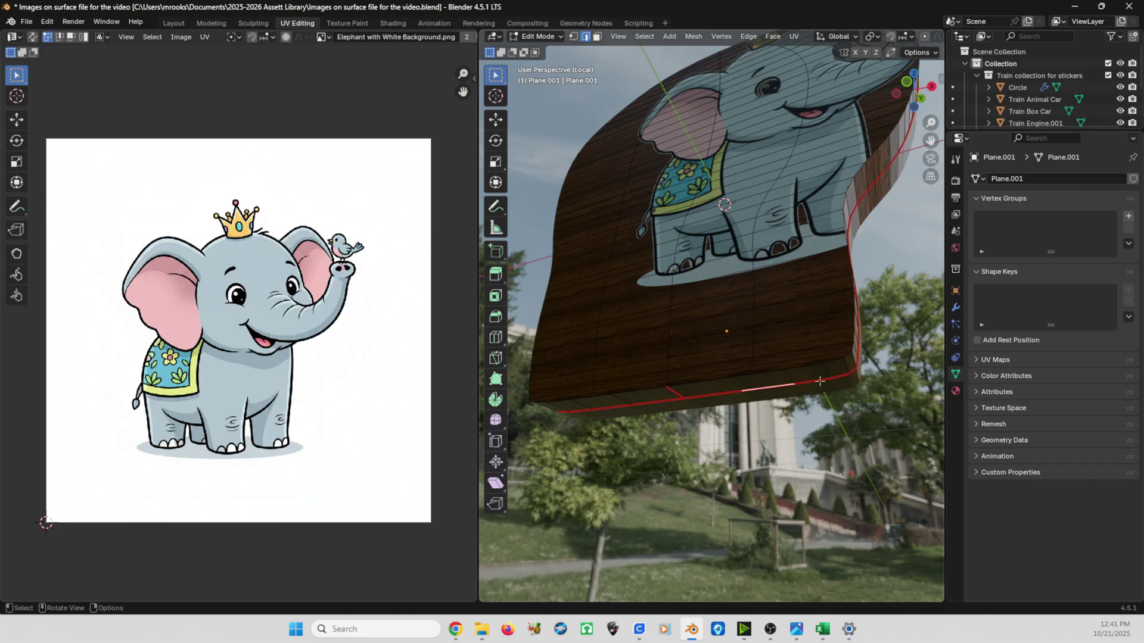
# Select the entire elephant backing mesh and unwrap it along the marked seams with Unwrap Angle Based
pyautogui.moveTo(807, 311); pyautogui.dragTo(788, 330, button='middle')
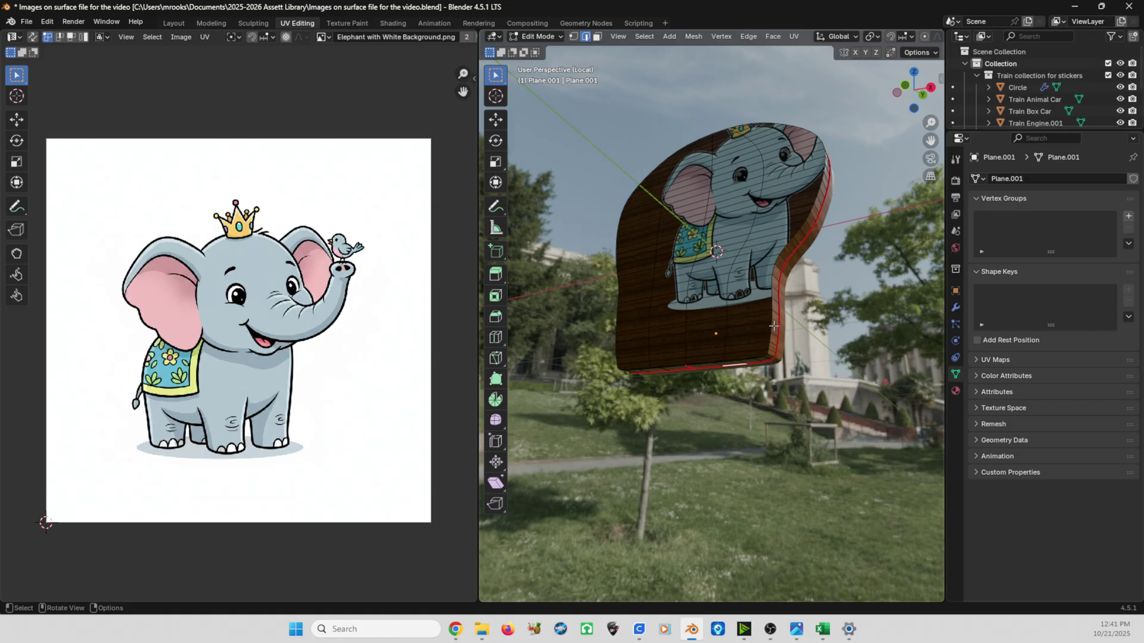
pyautogui.press('a')
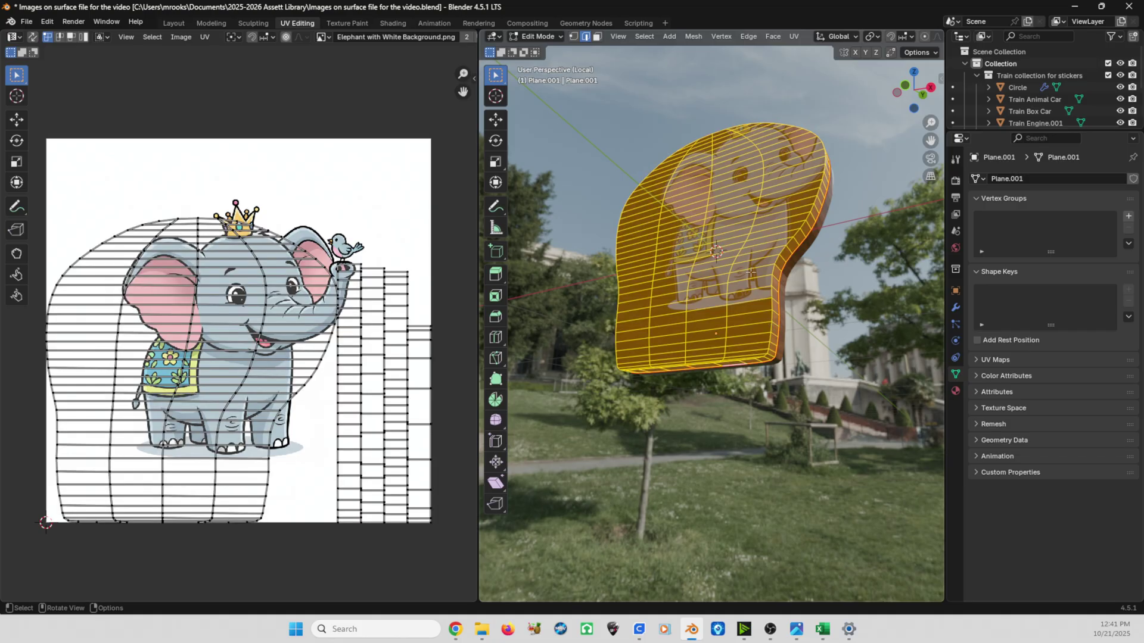
pyautogui.press('u')
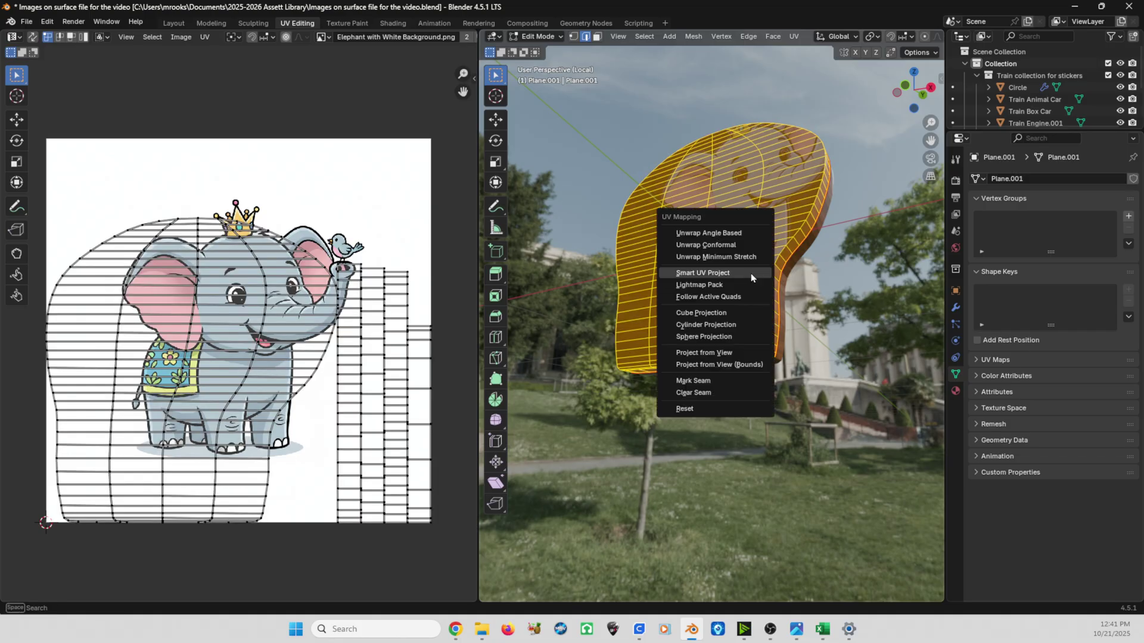
pyautogui.click(701, 234)
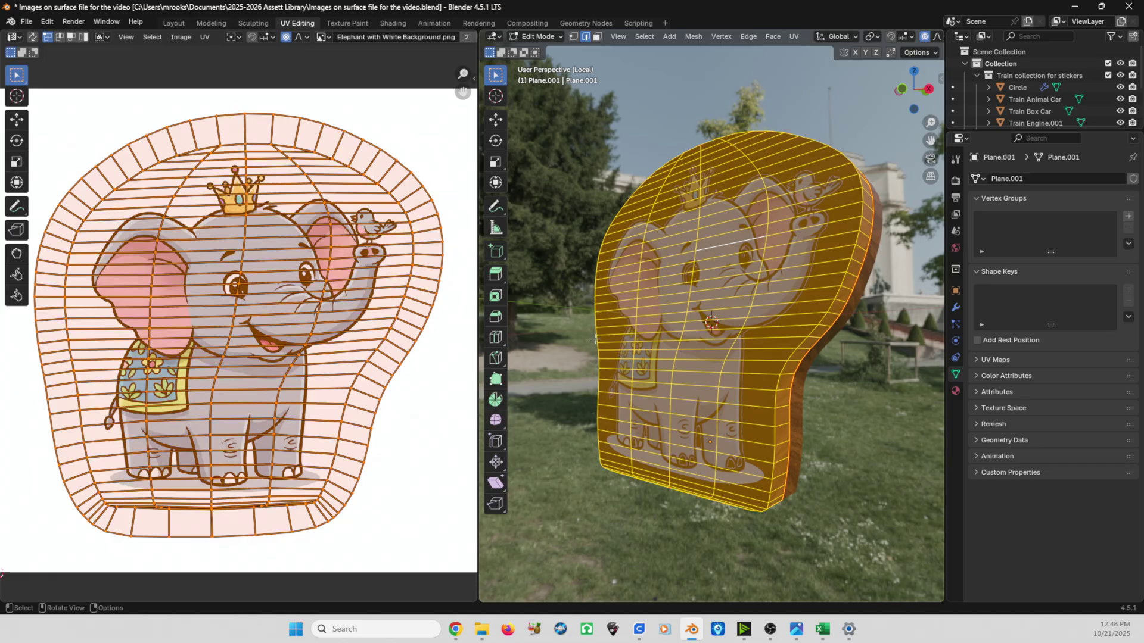
# Check the seam around the backing's side, reselect the whole mesh in front view, and redo the unwrap with Unwrap Angle Based
pyautogui.moveTo(751, 371); pyautogui.dragTo(726, 376, button='middle')
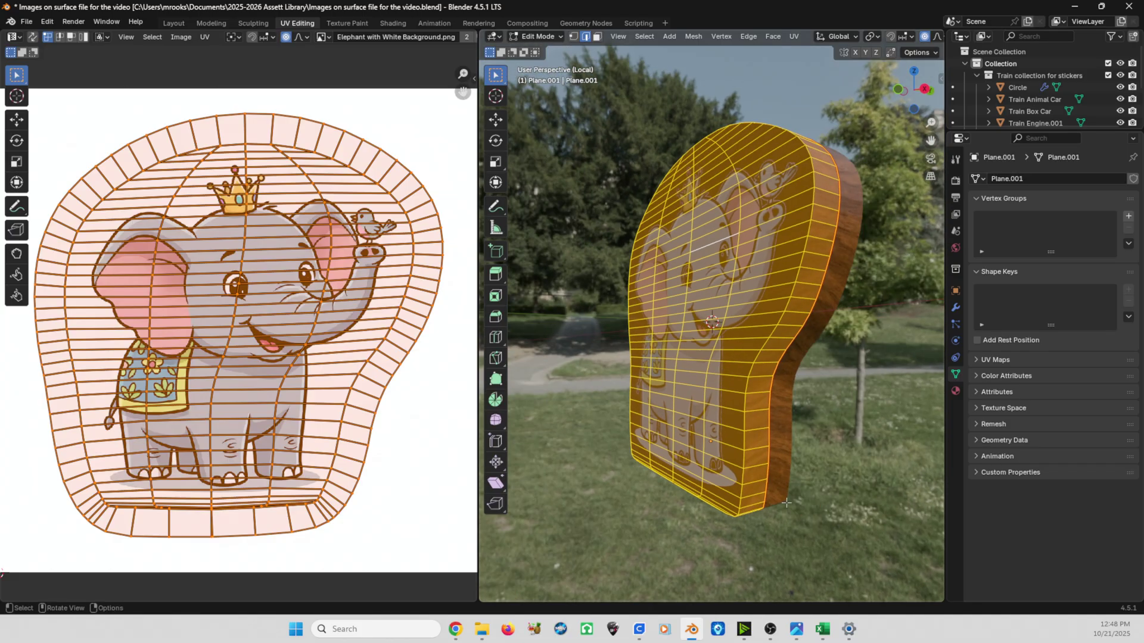
pyautogui.moveTo(759, 447); pyautogui.dragTo(747, 408, button='middle')
pyautogui.moveTo(766, 475); pyautogui.dragTo(733, 420, button='middle')
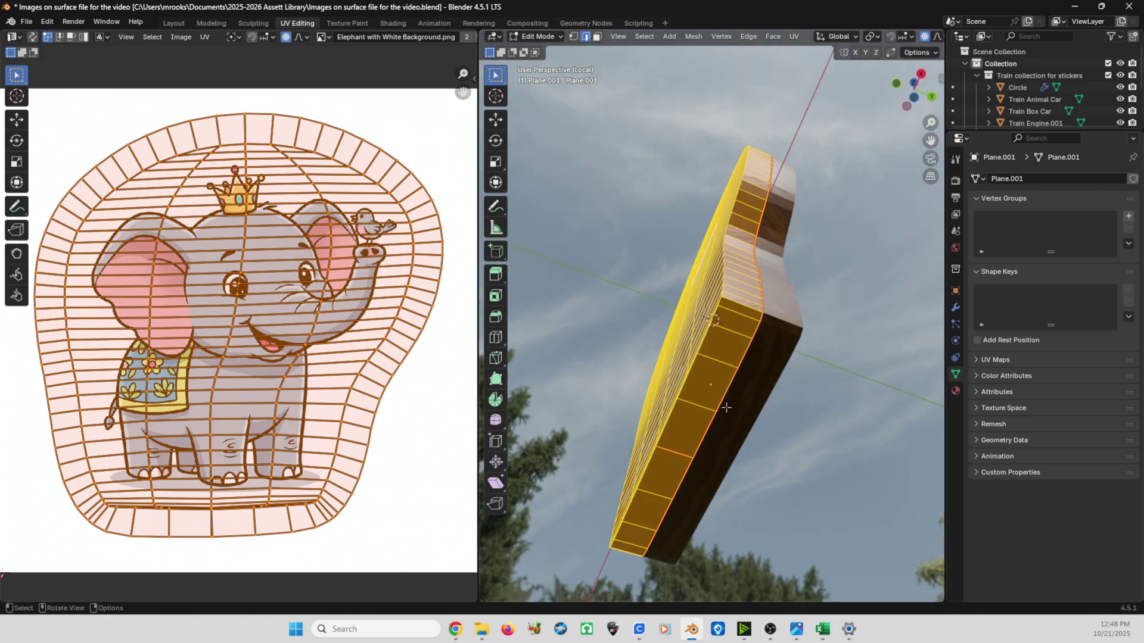
pyautogui.click(725, 419)
pyautogui.moveTo(748, 261); pyautogui.dragTo(668, 358, button='middle')
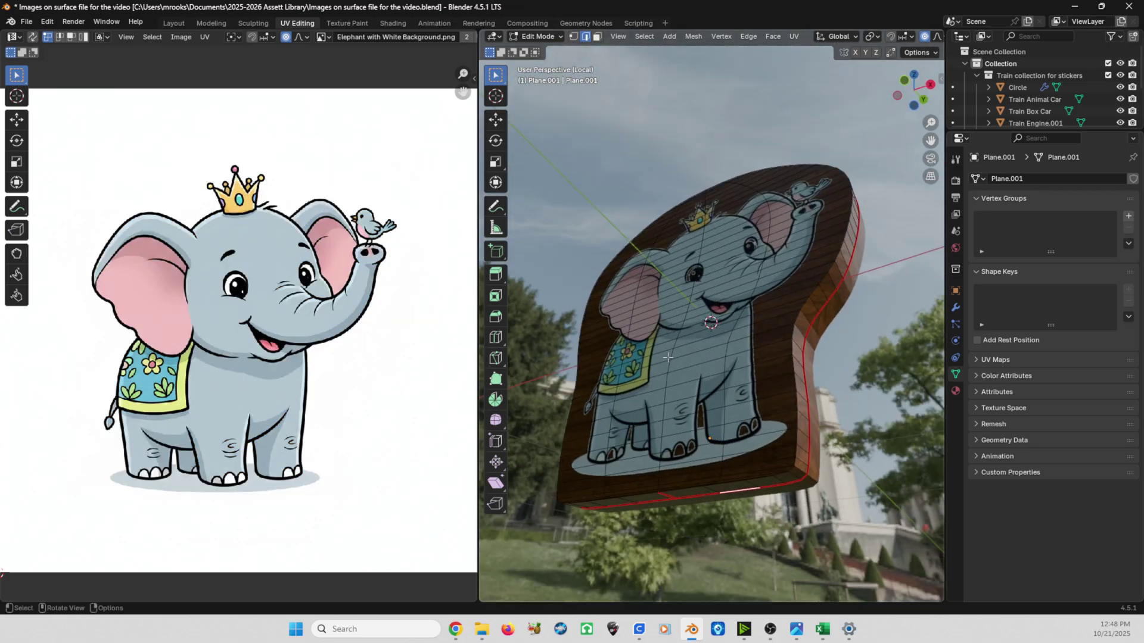
pyautogui.press('a')
pyautogui.press('KP_1')
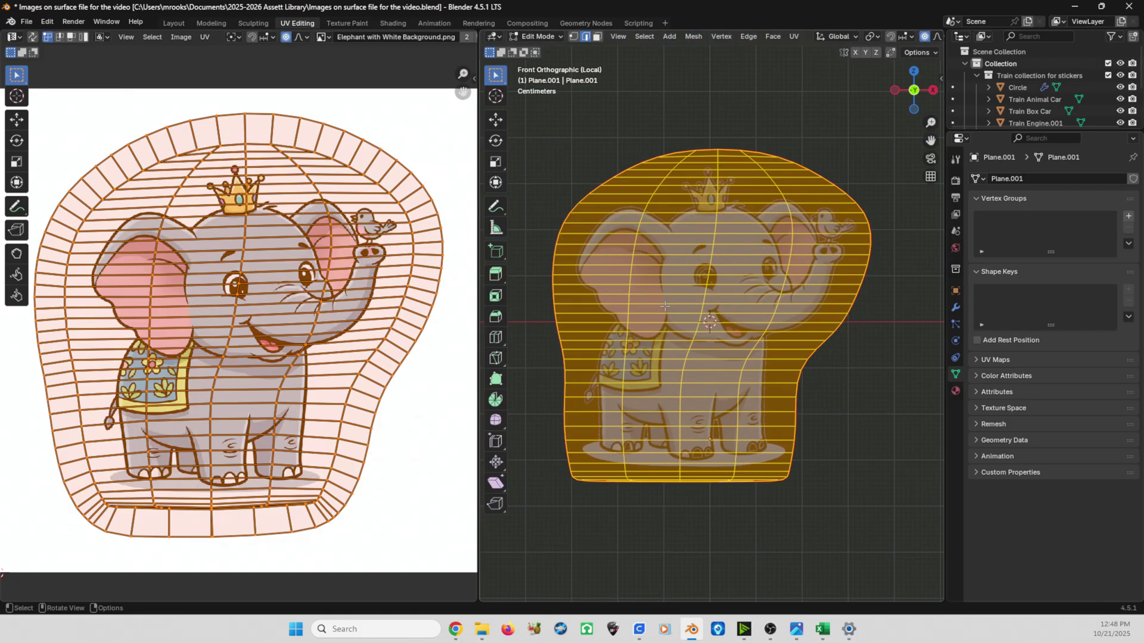
pyautogui.press('u')
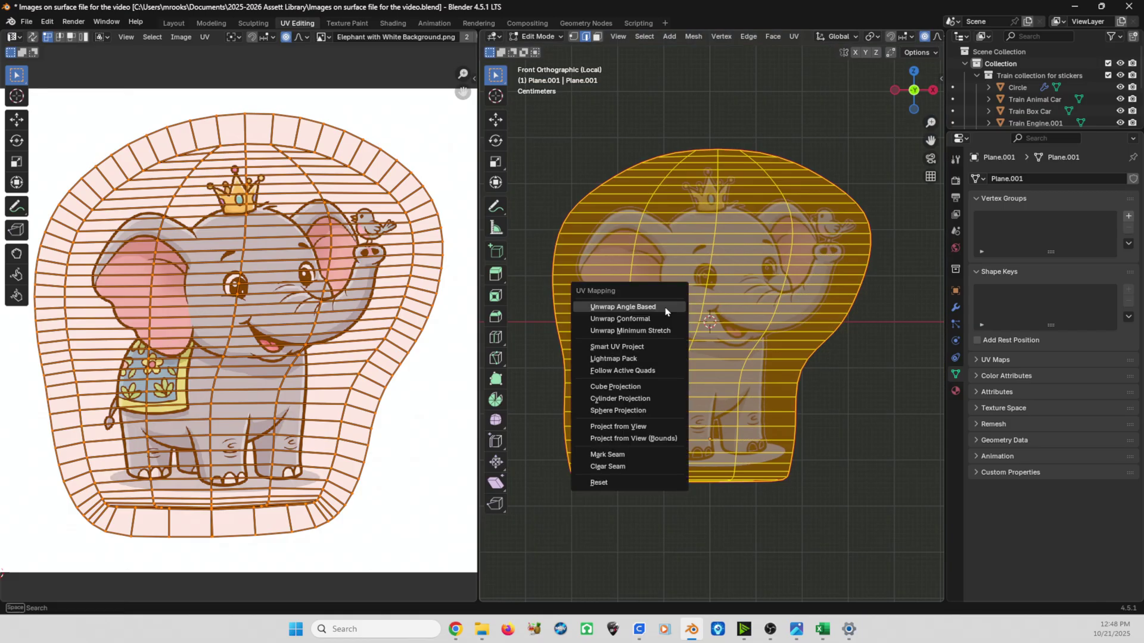
pyautogui.click(649, 308)
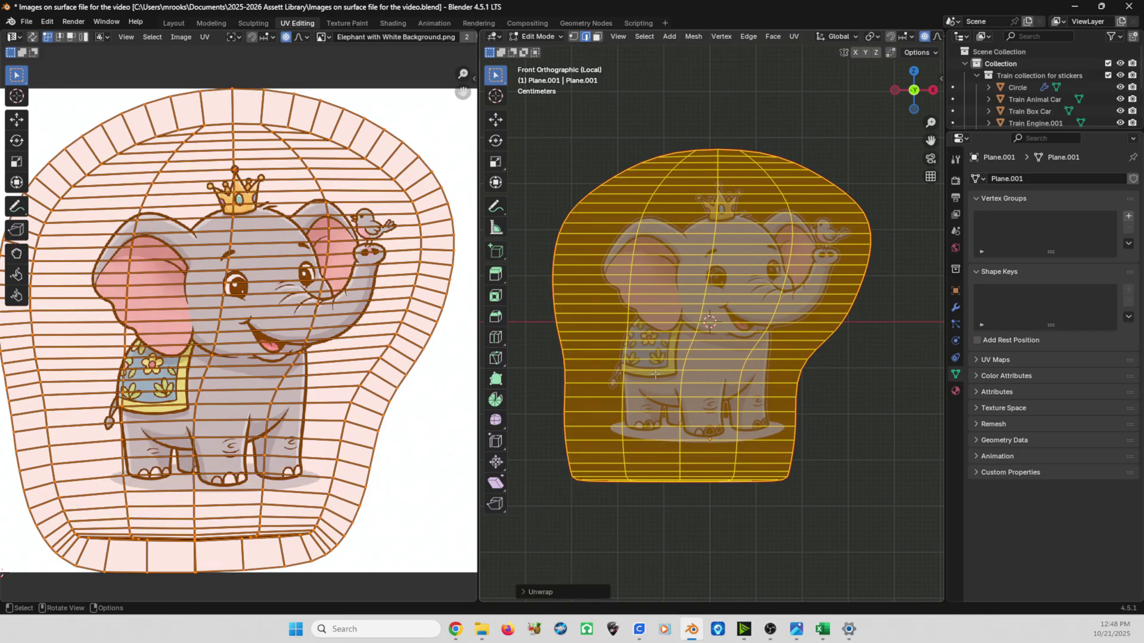
pyautogui.press('u')
pyautogui.press('Escape')
# Scale all the UVs up by about 1.05, then turn proportional editing off and scale them uniformly by about 0.90
pyautogui.scroll(-2, 233, 331)
pyautogui.moveTo(238, 332); pyautogui.dragTo(270, 322, button='middle')
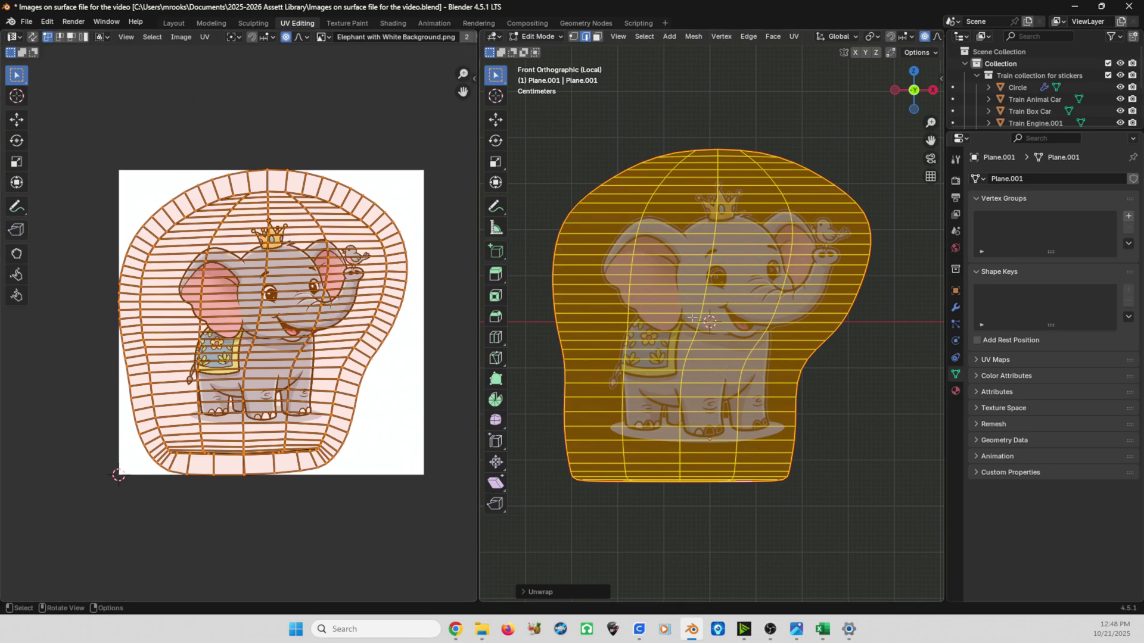
pyautogui.keyDown('shift'); pyautogui.moveTo(692, 318); pyautogui.dragTo(694, 300, button='middle'); pyautogui.keyUp('shift')
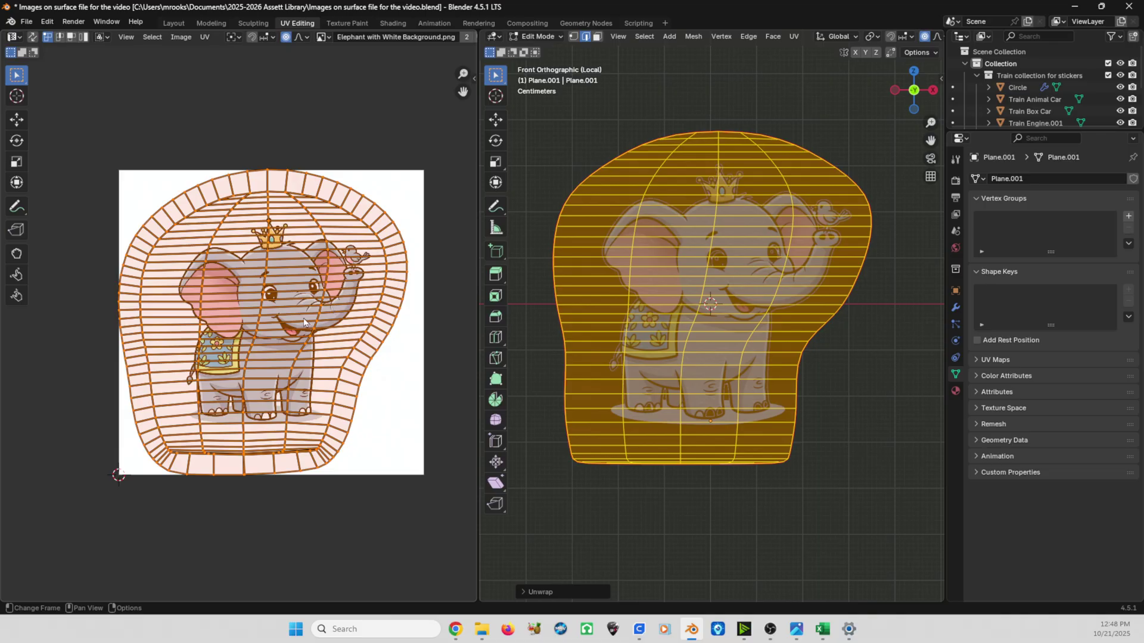
pyautogui.press('a')
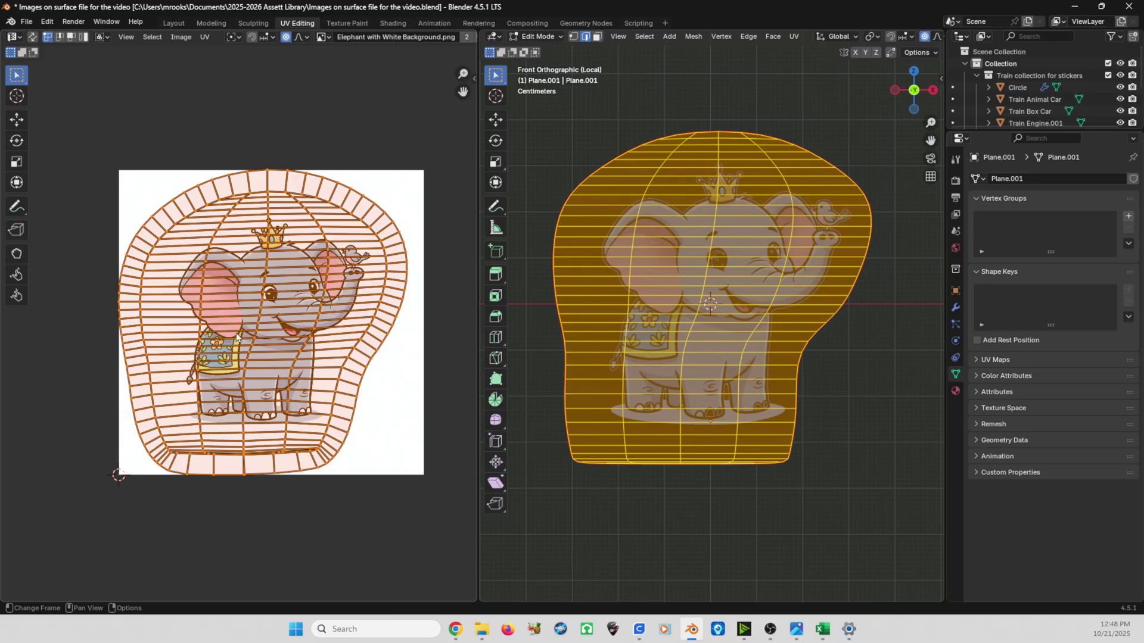
pyautogui.press('s')
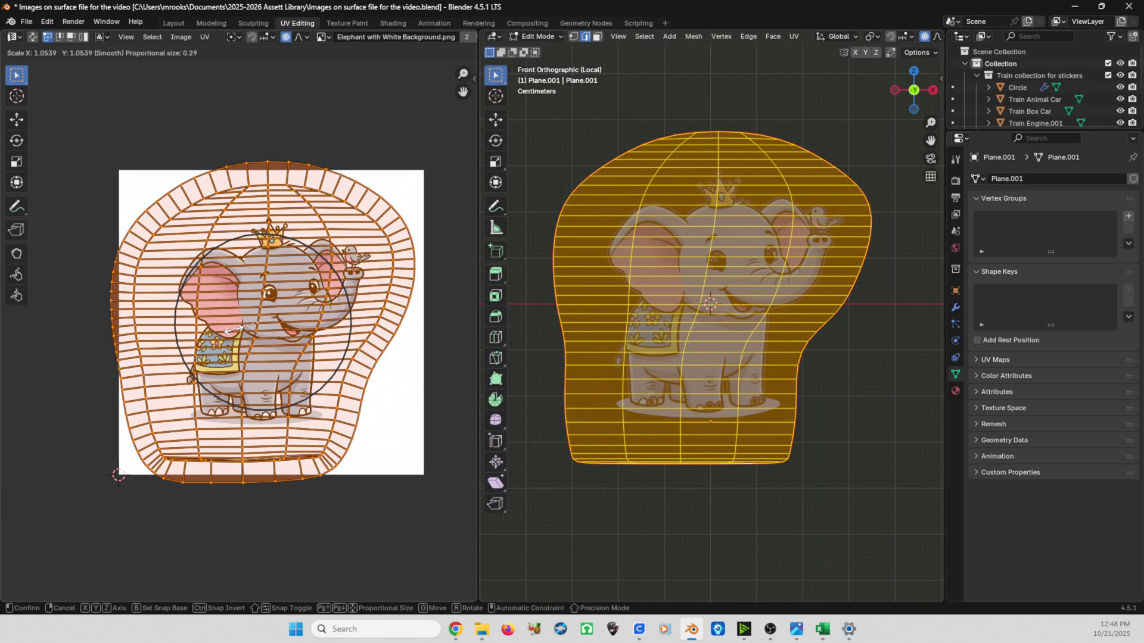
pyautogui.click(236, 335)
pyautogui.press('o')
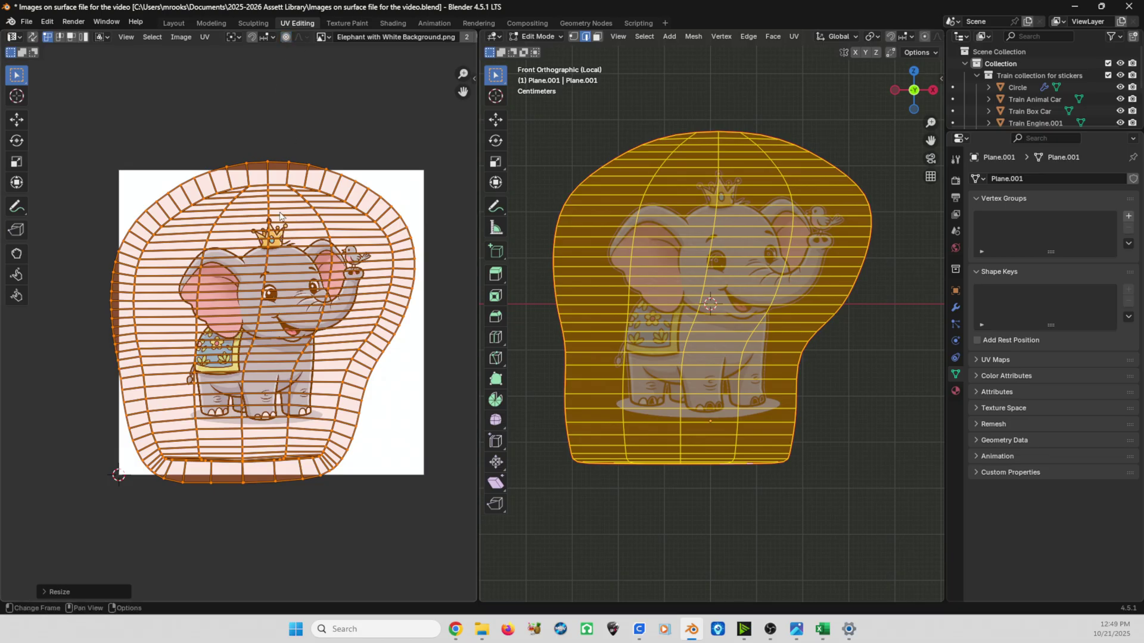
pyautogui.press('s')
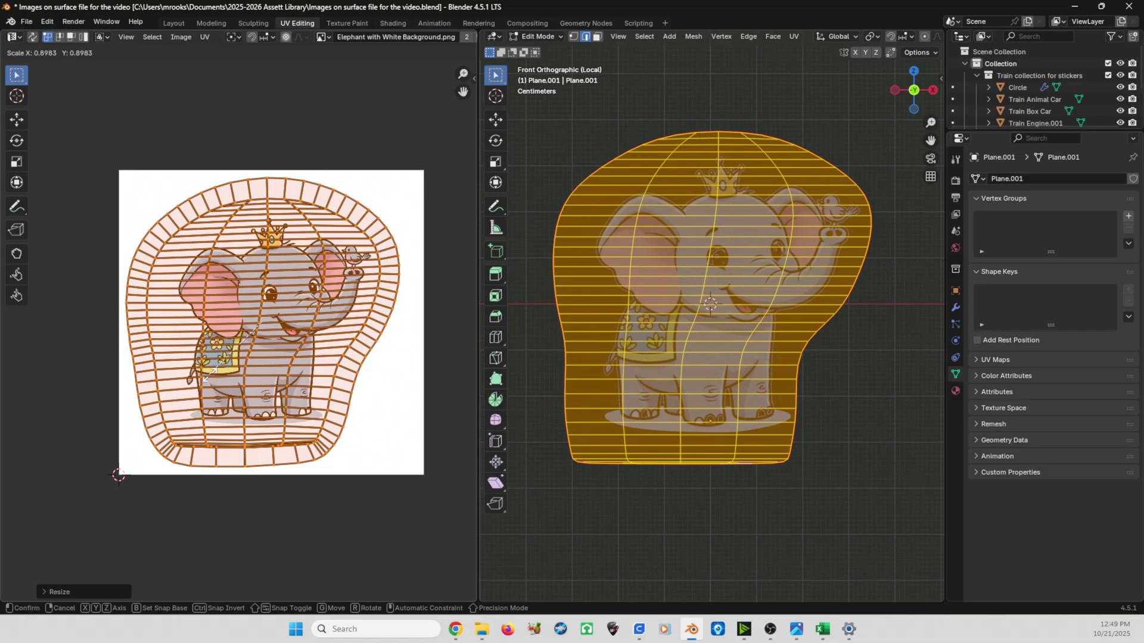
pyautogui.click(211, 380)
# Fit the UV layout around the elephant by adjusting its width, moving it sideways, and scaling it along Y by about 0.91
pyautogui.press('s')
pyautogui.press('x')
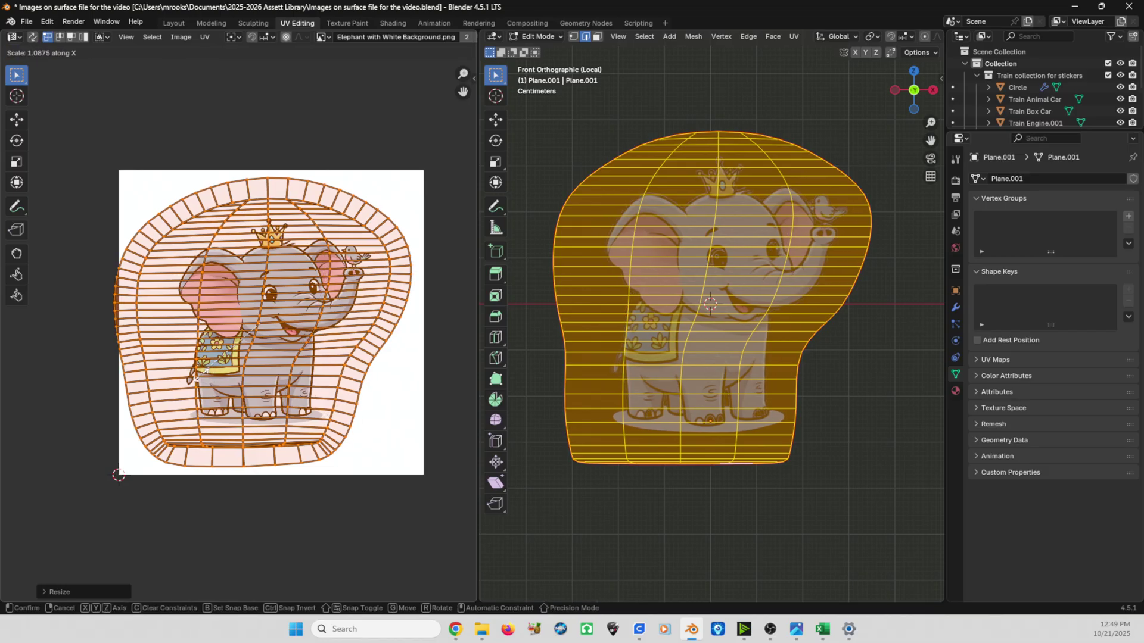
pyautogui.click(211, 380)
pyautogui.press('g')
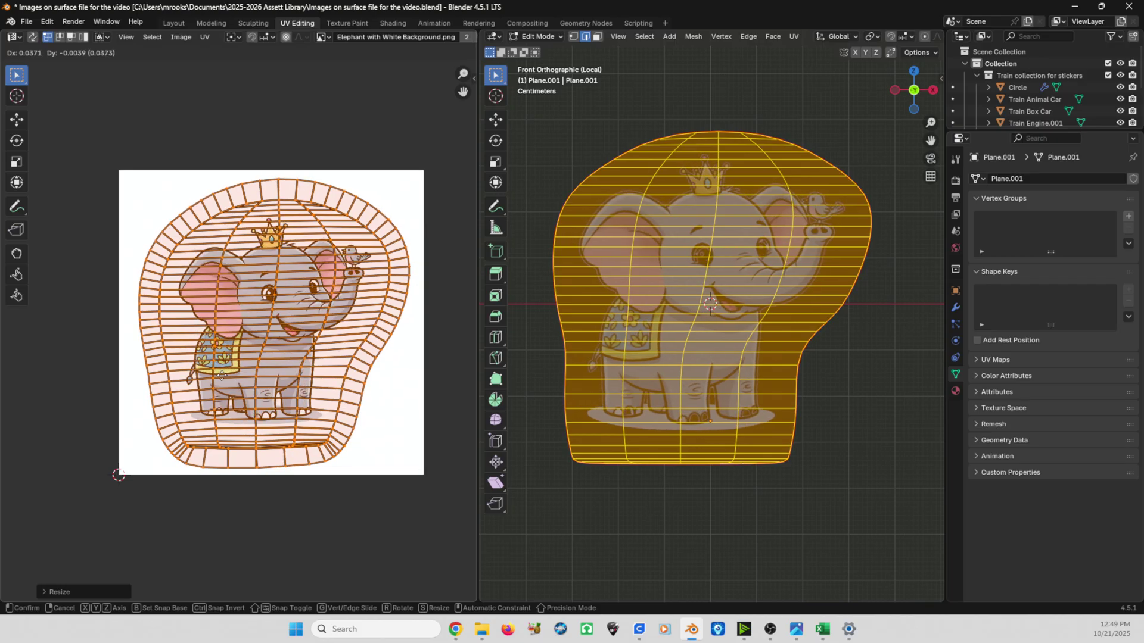
pyautogui.click(224, 374)
pyautogui.press('s')
pyautogui.press('y')
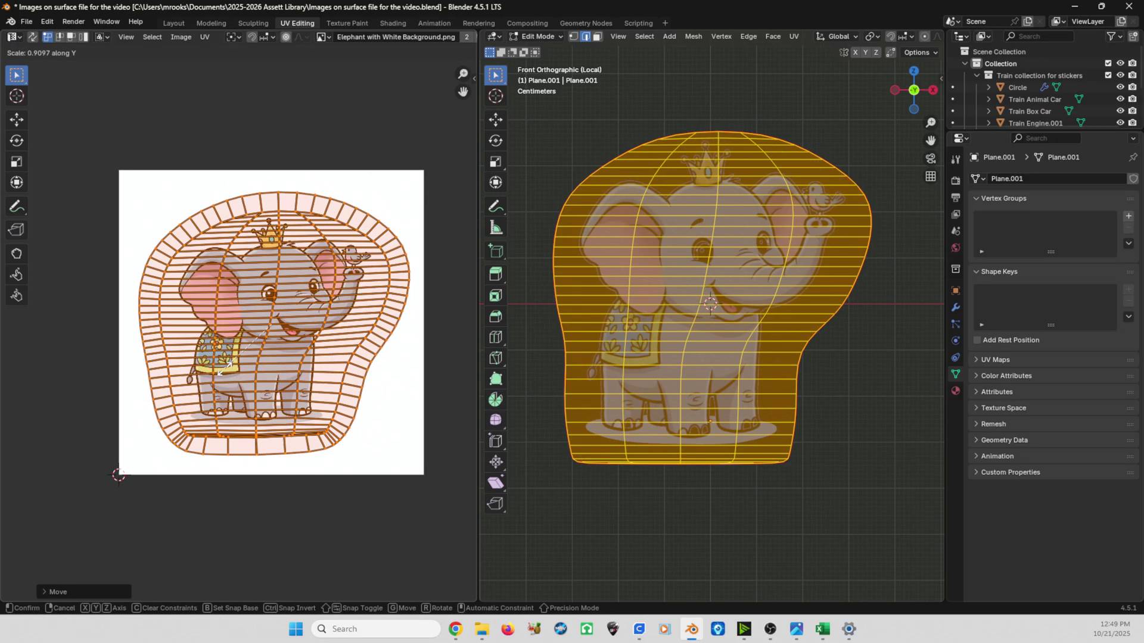
pyautogui.click(327, 412)
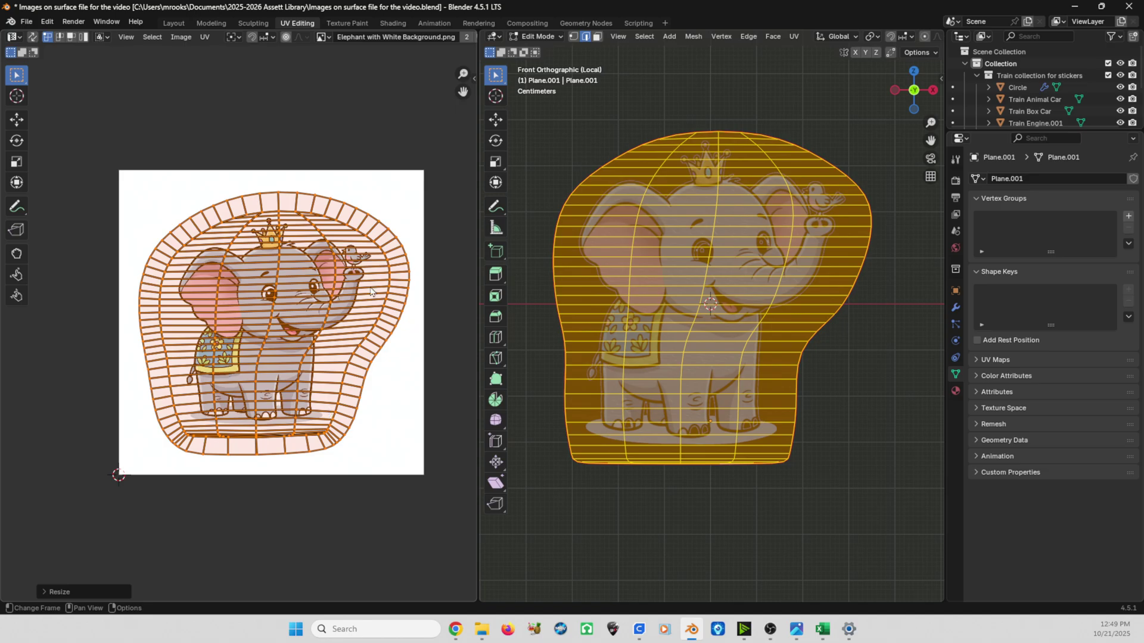
# Enable proportional editing and shift the UV vertex above the crown about 0.03 toward negative X, with an influence size of about 0.51
pyautogui.click(287, 37)
pyautogui.click(276, 212)
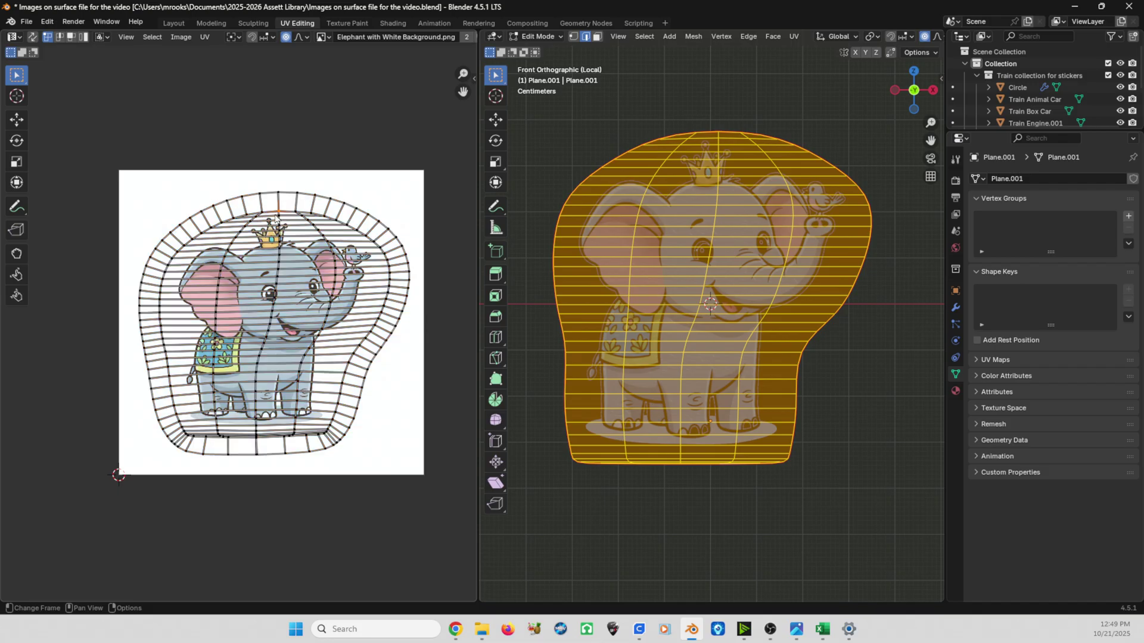
pyautogui.press('g')
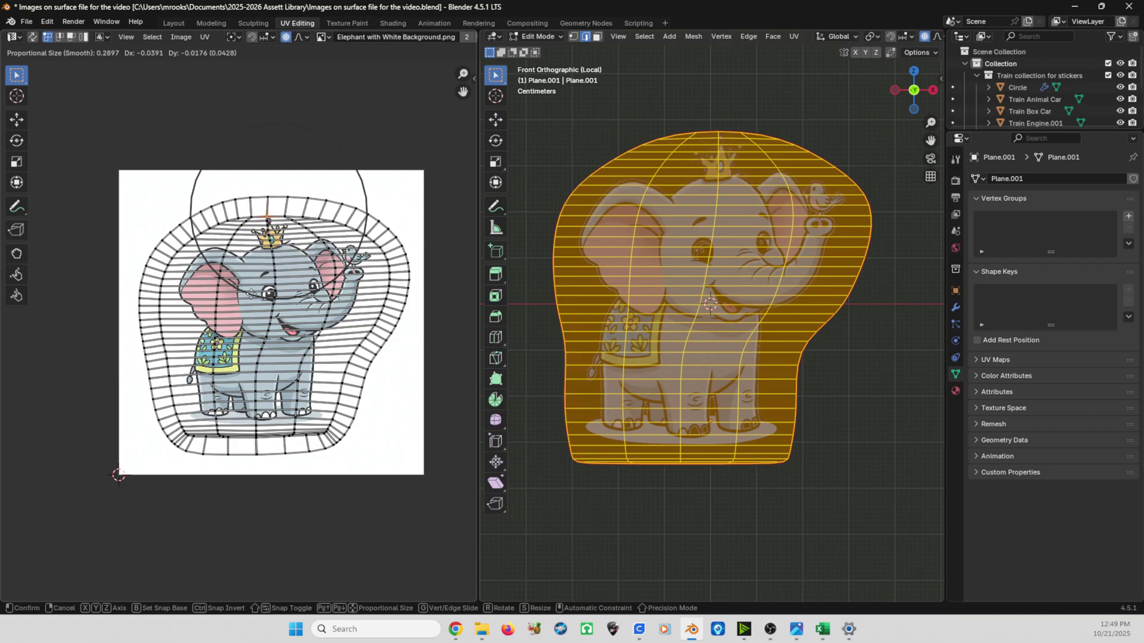
pyautogui.scroll(-6, 262, 289)
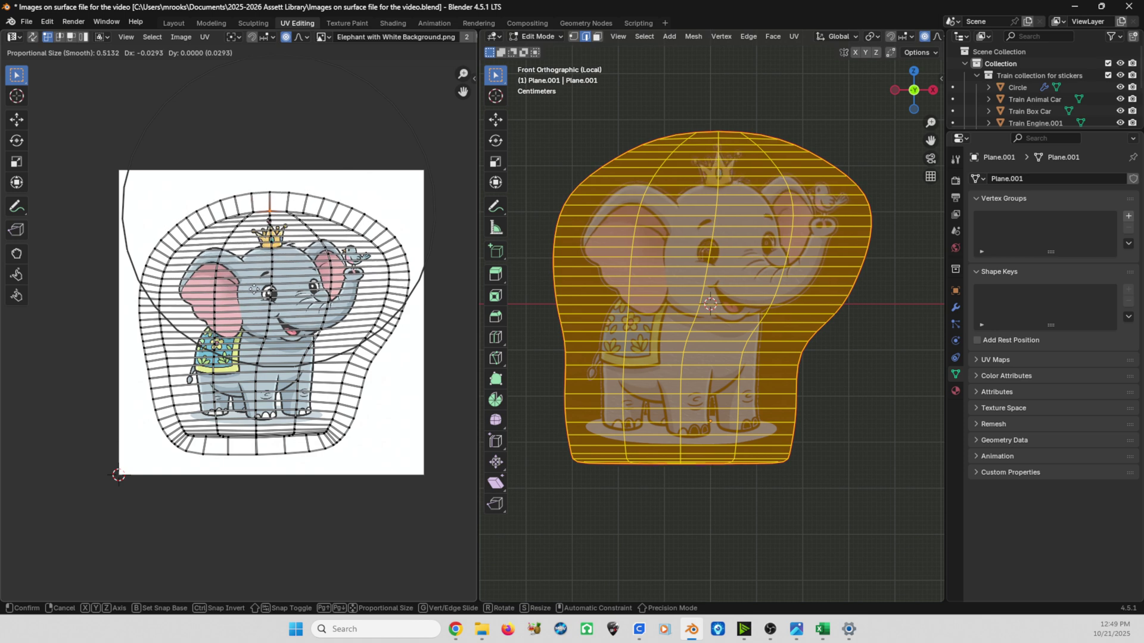
pyautogui.click(254, 291)
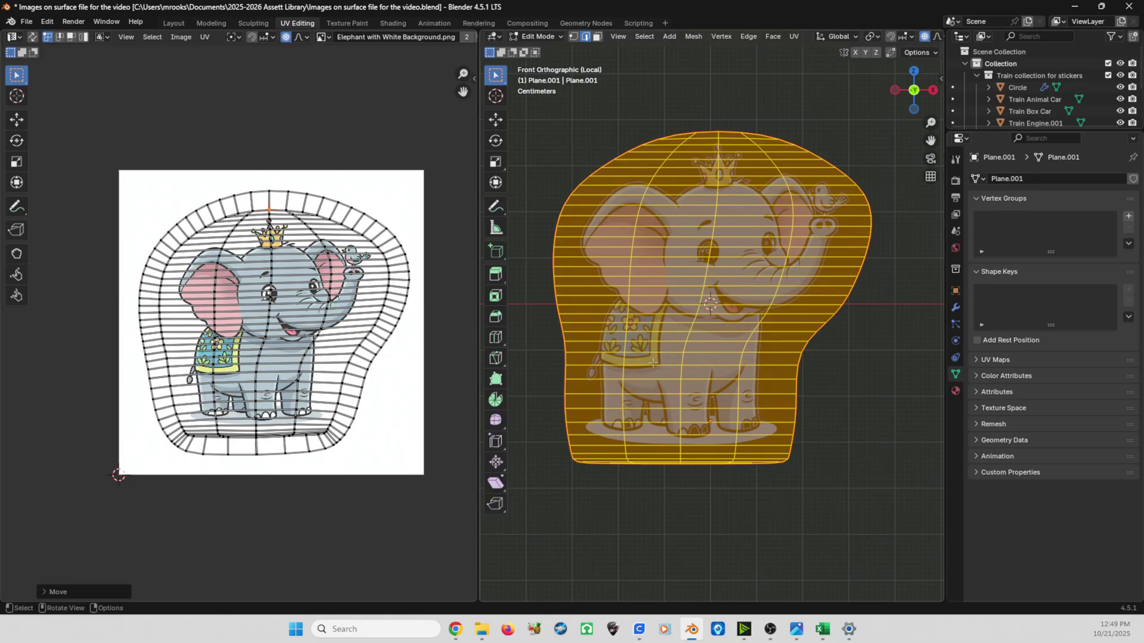
# Return the elephant backing to Object Mode and check the picture's placement on the front and the wood on the sides
pyautogui.press('z')
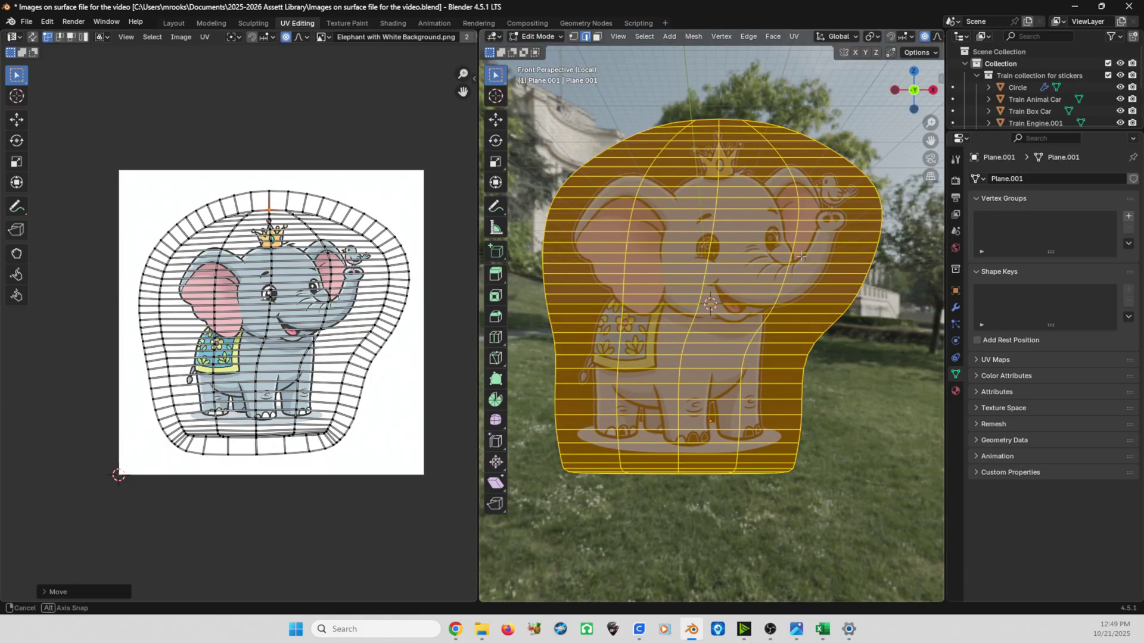
pyautogui.moveTo(709, 277)
pyautogui.mouseDown(button='middle')
pyautogui.moveTo(882, 280)
pyautogui.moveTo(675, 334)
pyautogui.mouseUp(button='middle')
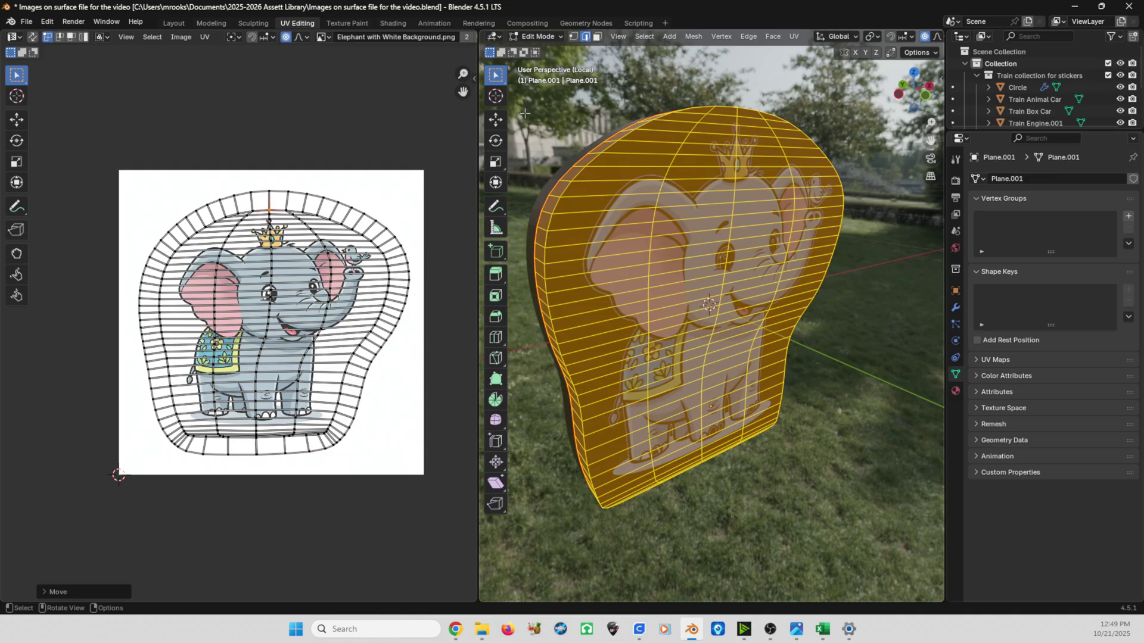
pyautogui.click(537, 37)
pyautogui.click(537, 52)
pyautogui.moveTo(750, 252); pyautogui.dragTo(651, 251, button='middle')
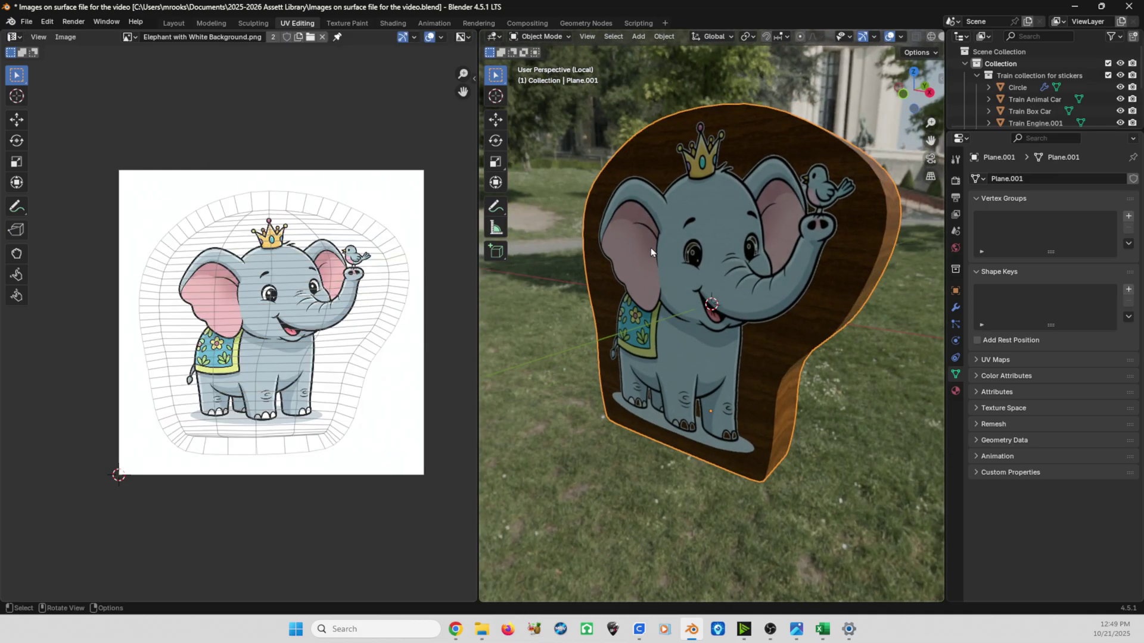
pyautogui.click(664, 267)
# Open the Shading workspace and examine the wood-grain relief on the elephant's face up close
pyautogui.click(390, 23)
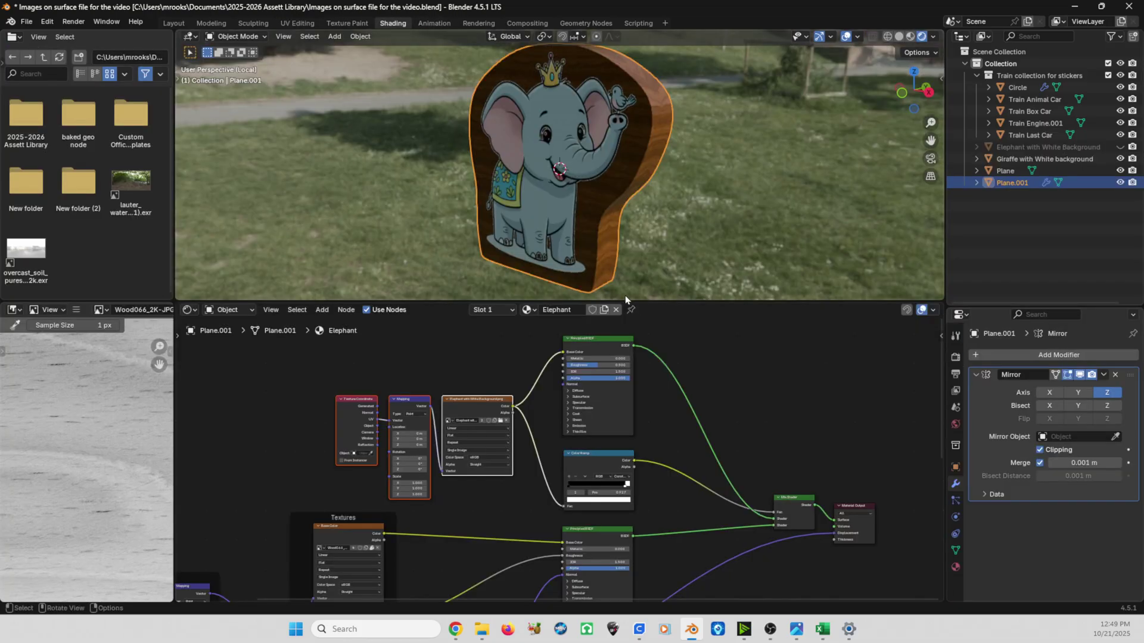
pyautogui.moveTo(664, 212); pyautogui.dragTo(528, 208, button='middle')
pyautogui.scroll(10, 593, 134)
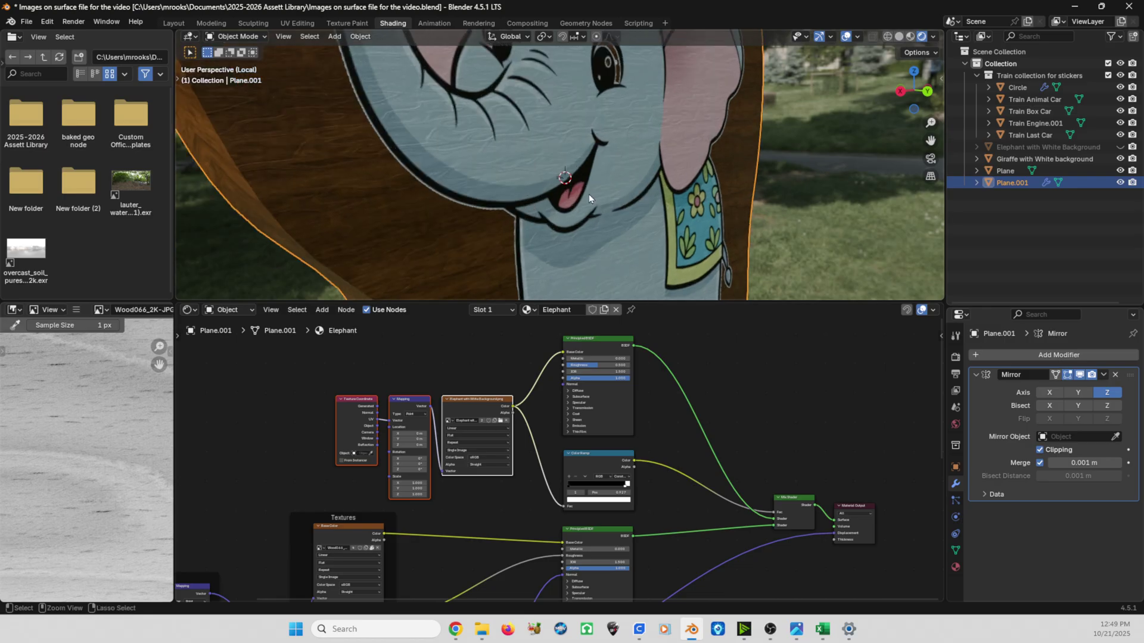
pyautogui.scroll(4, 596, 152)
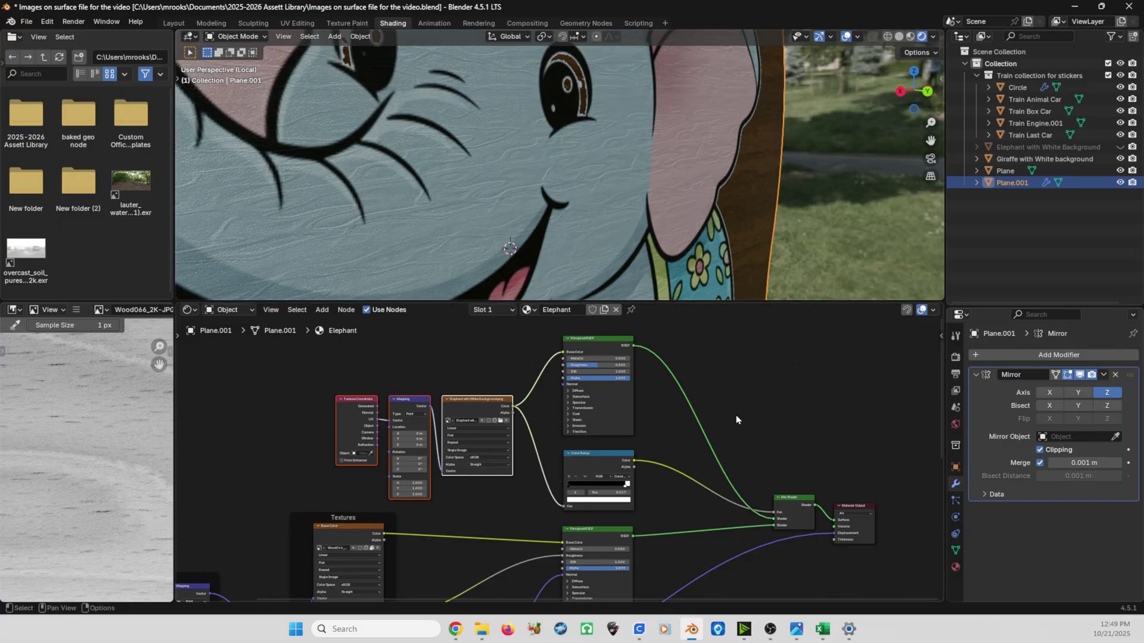
# Inspect the wood material's Displacement and Normal image texture nodes, selecting each in turn to compare their maps
pyautogui.scroll(-5, 737, 420)
pyautogui.scroll(4, 691, 423)
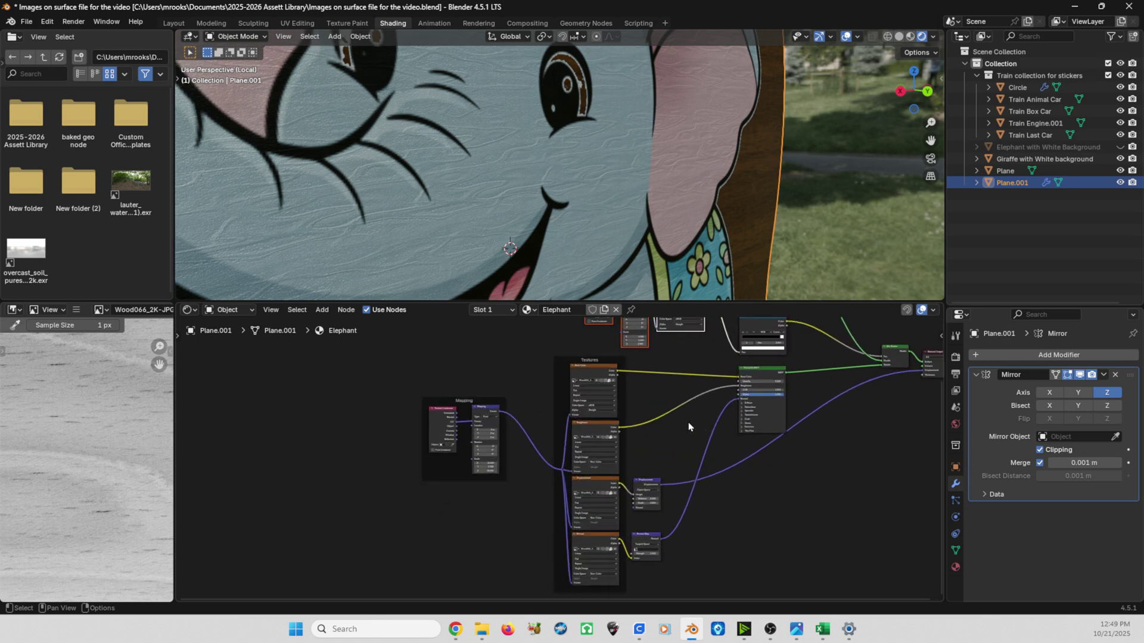
pyautogui.scroll(3, 483, 424)
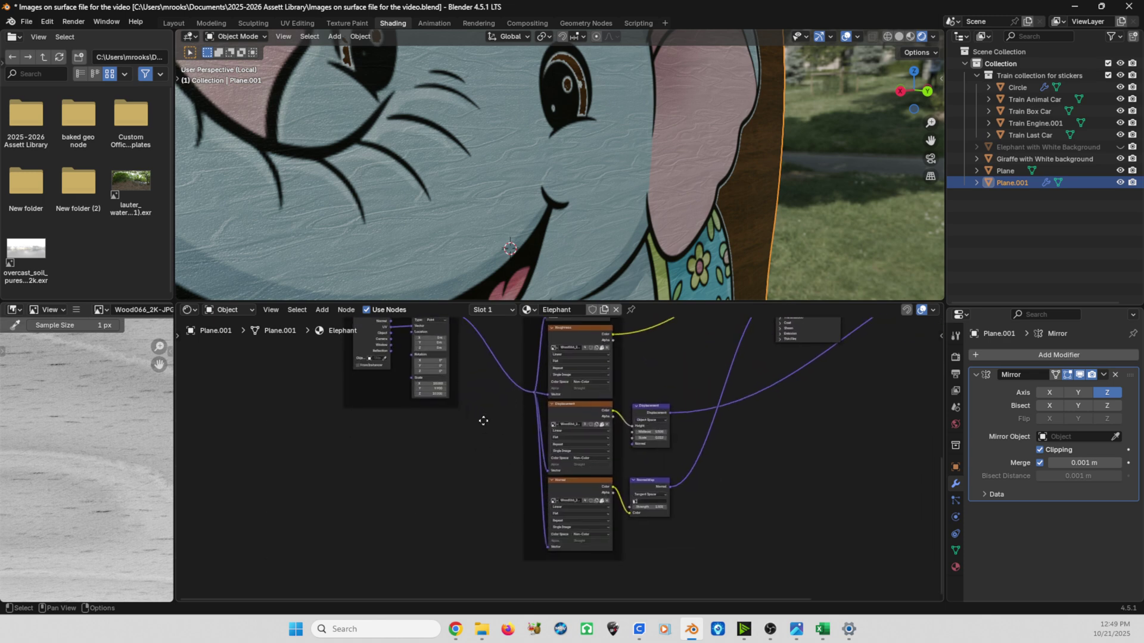
pyautogui.click(573, 397)
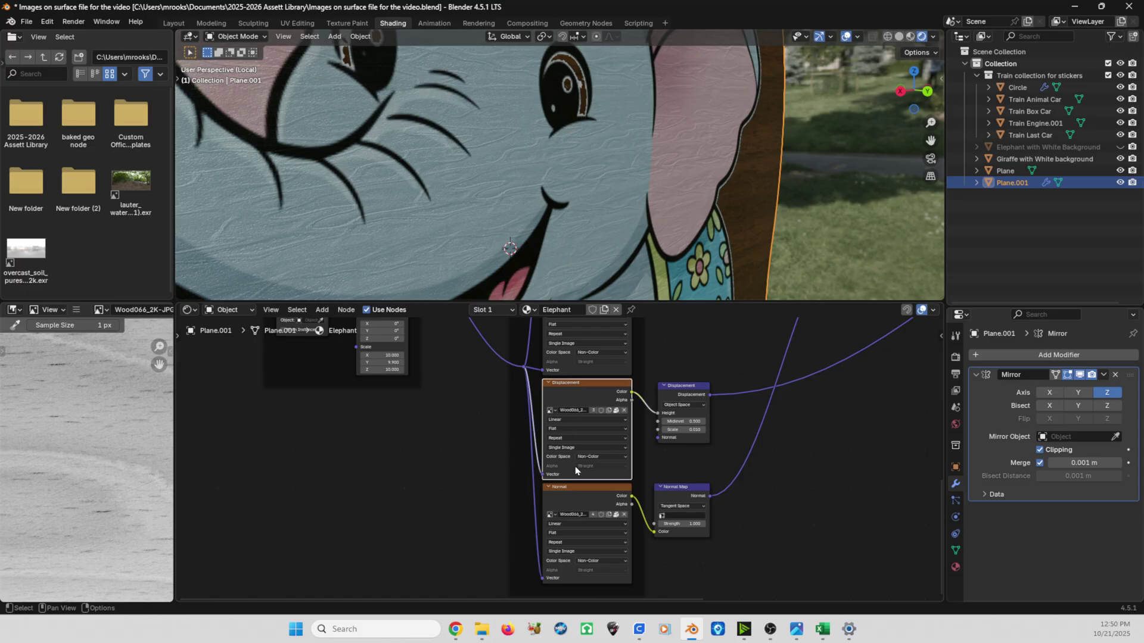
pyautogui.click(570, 508)
pyautogui.click(581, 399)
pyautogui.click(580, 498)
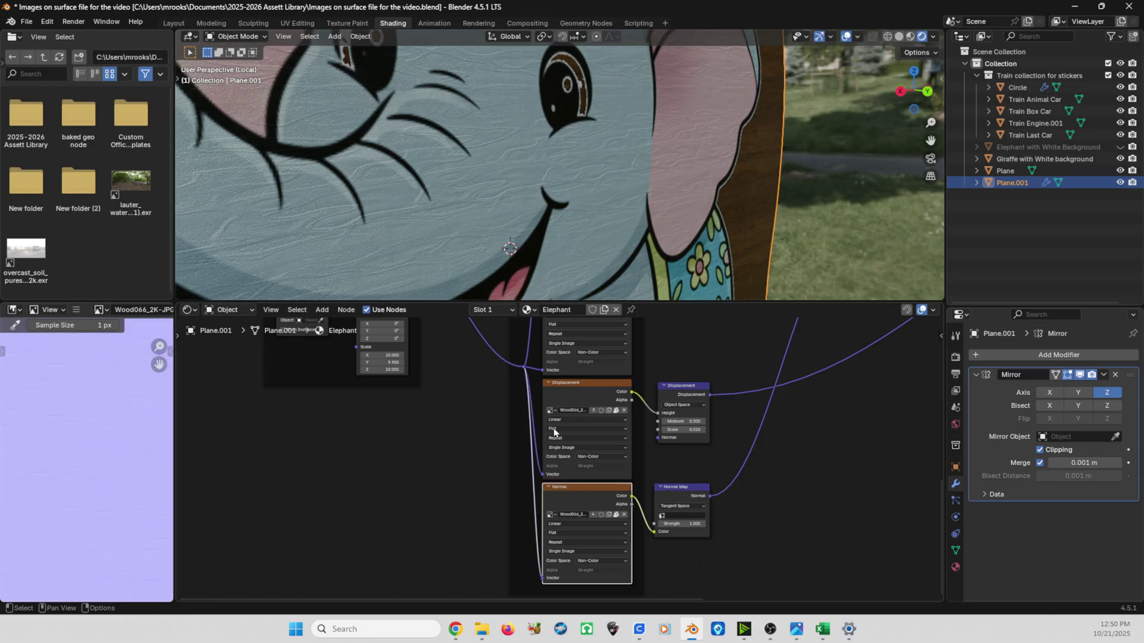
pyautogui.scroll(-2, 556, 453)
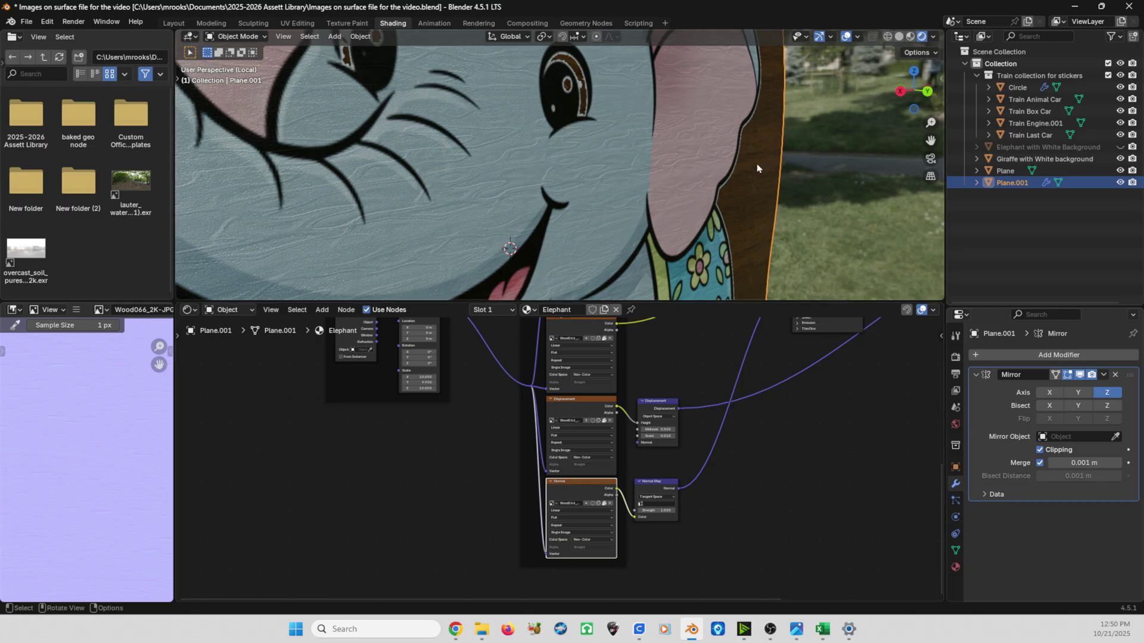
# Trace the Normal texture's path through the Principled BSDF to the Mix Shader, selecting each node along the way
pyautogui.moveTo(683, 409); pyautogui.dragTo(573, 471, button='middle')
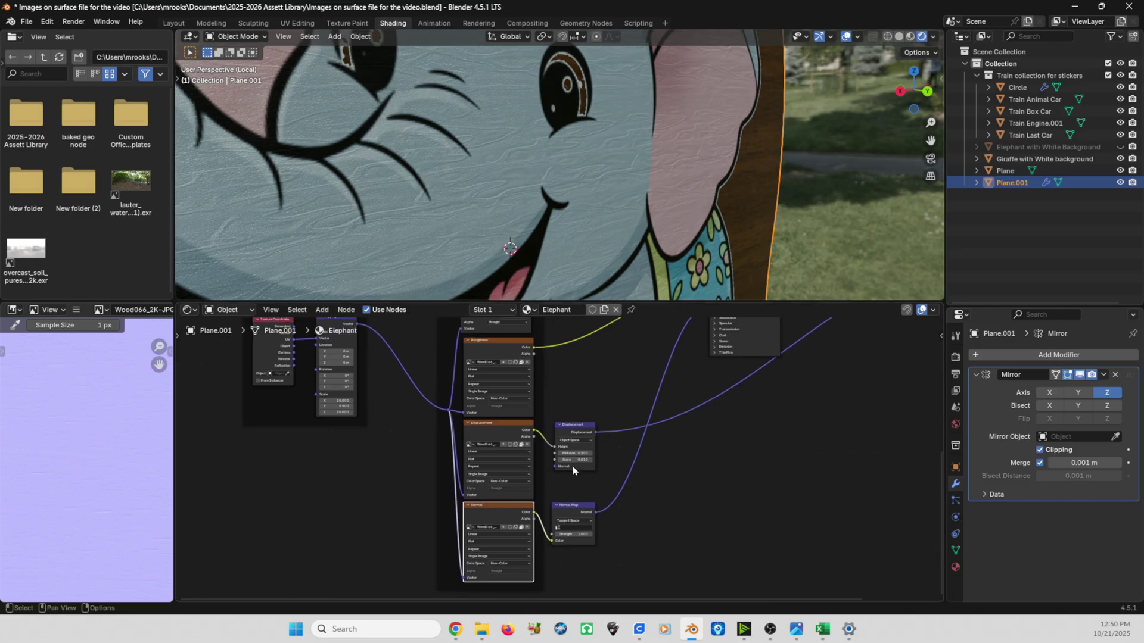
pyautogui.click(488, 519)
pyautogui.moveTo(618, 380); pyautogui.dragTo(567, 445, button='middle')
pyautogui.click(684, 335)
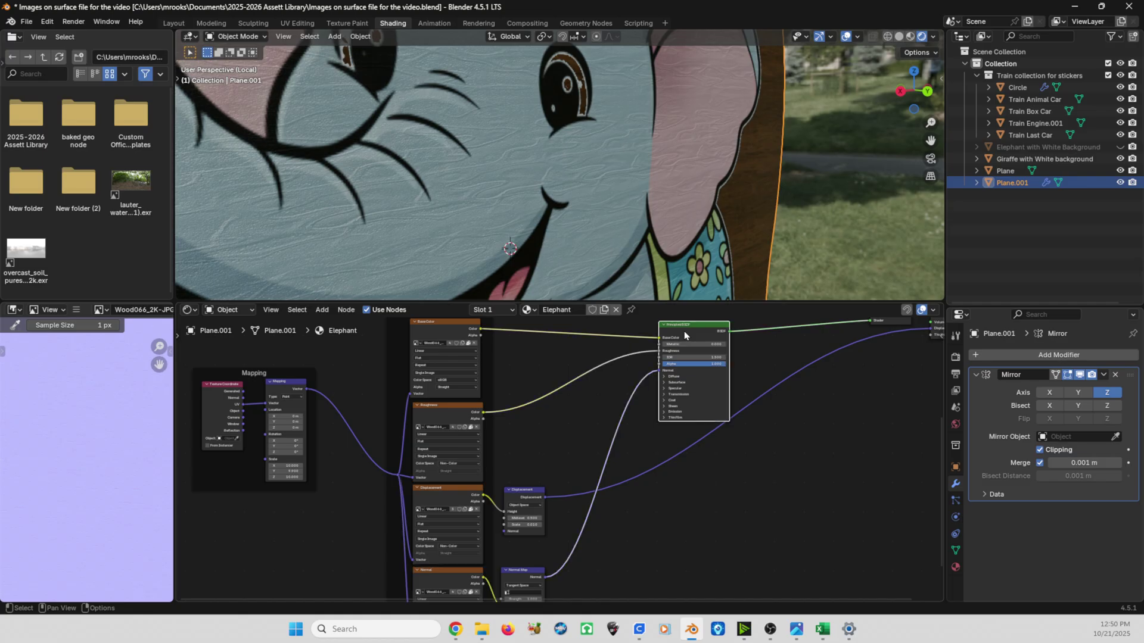
pyautogui.moveTo(684, 335); pyautogui.dragTo(541, 396, button='middle')
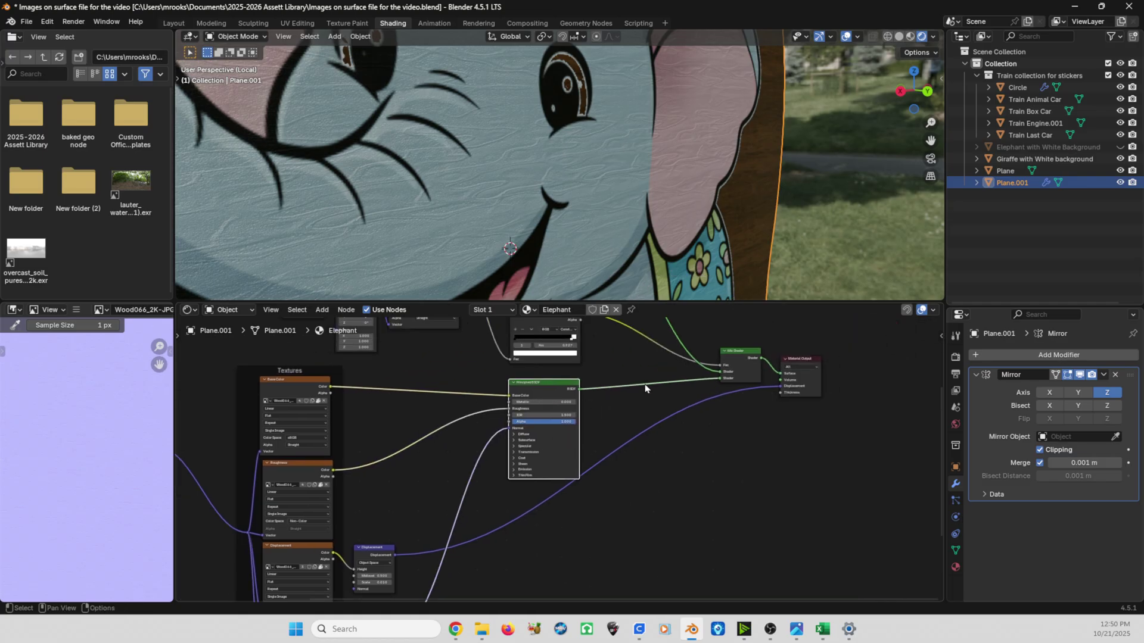
pyautogui.click(748, 356)
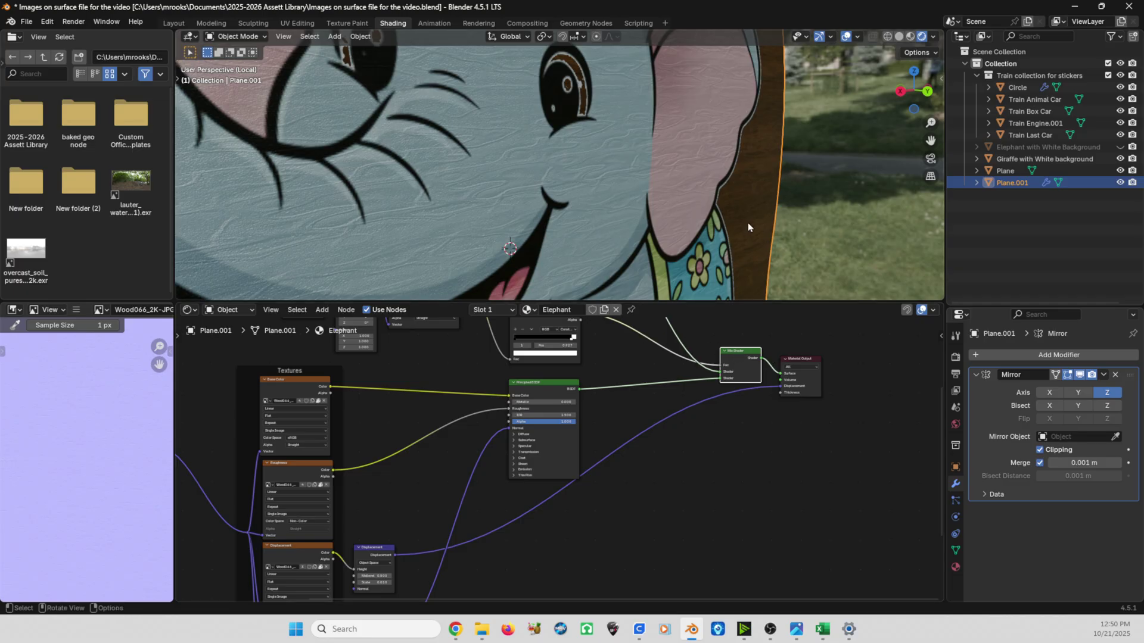
pyautogui.moveTo(544, 384); pyautogui.dragTo(541, 376)
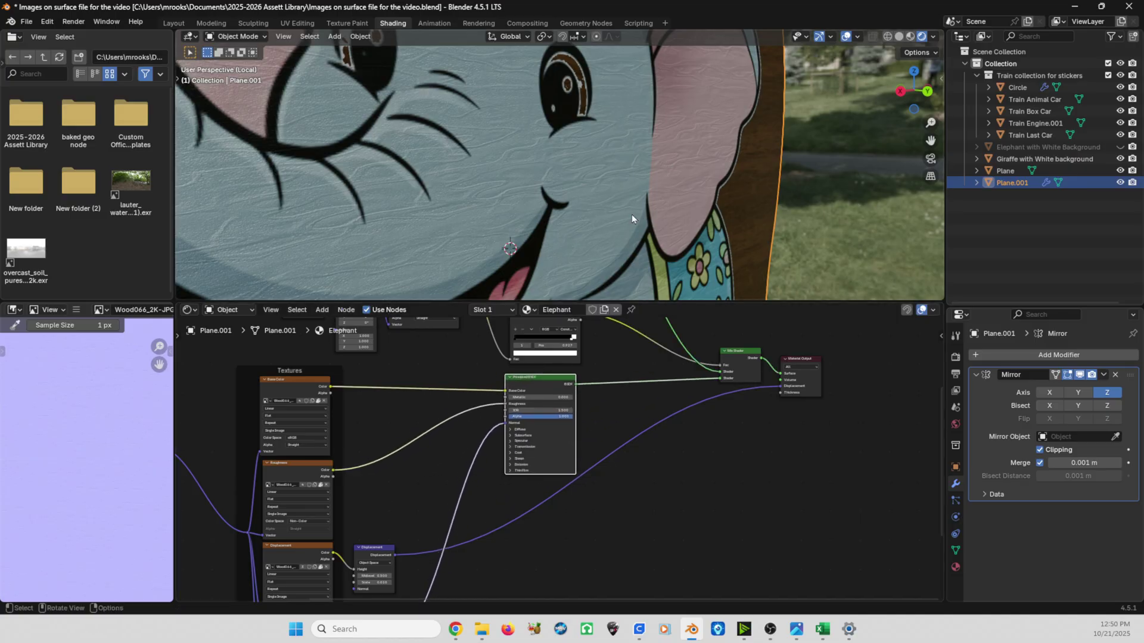
# Trace the Displacement texture through the Displacement node to the Material Output, selecting the texture and Displacement nodes
pyautogui.moveTo(633, 445); pyautogui.dragTo(716, 367, button='middle')
pyautogui.click(361, 487)
pyautogui.click(362, 487)
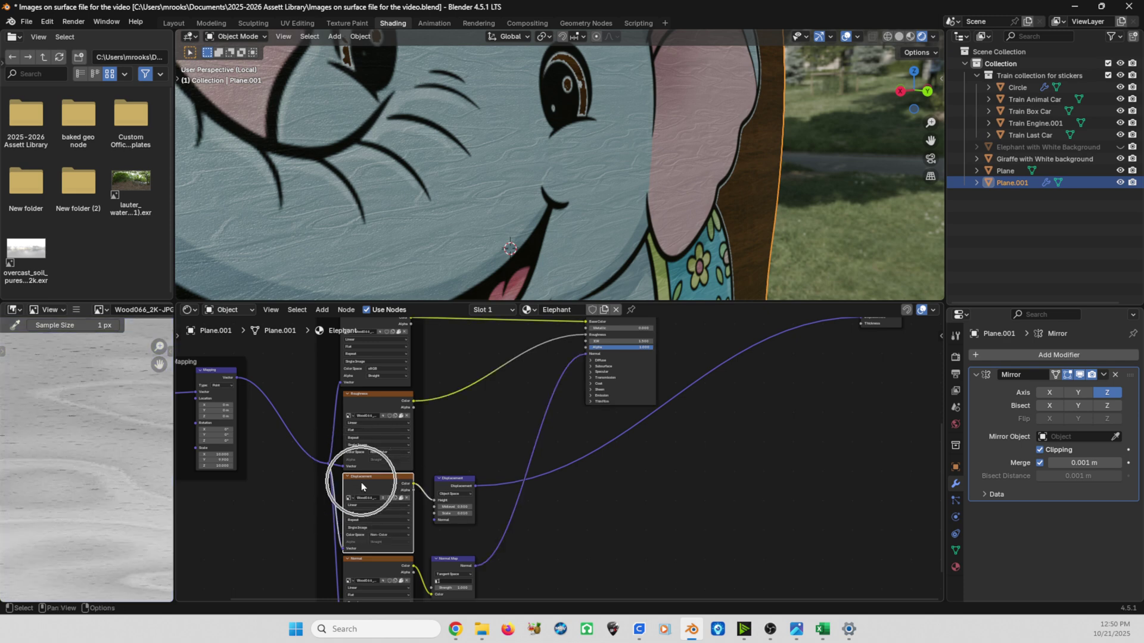
pyautogui.click(441, 486)
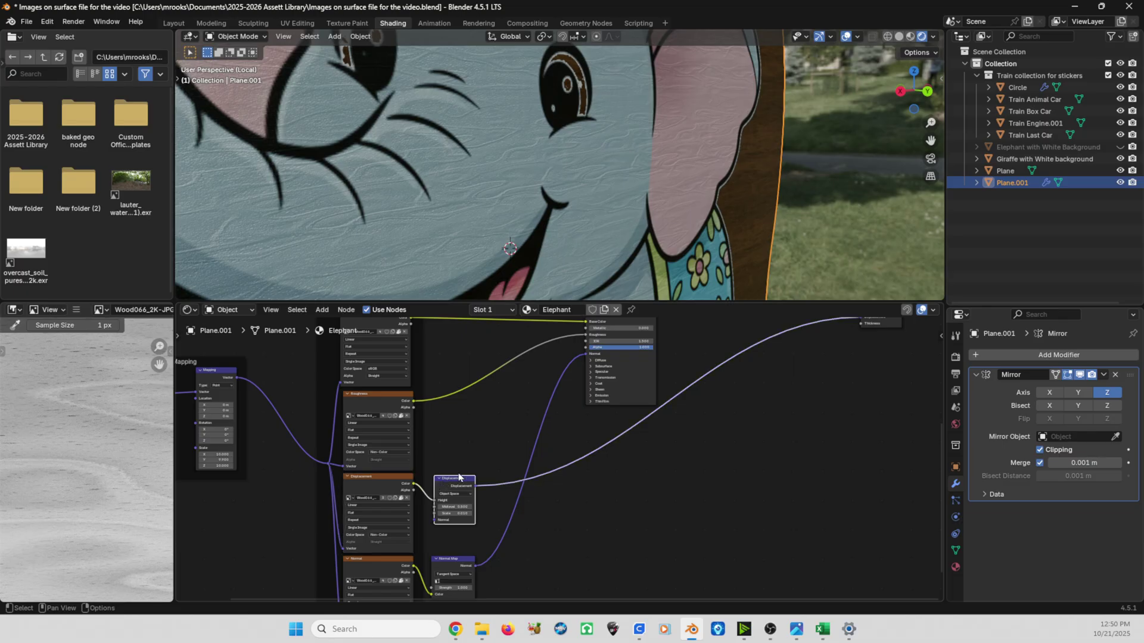
pyautogui.moveTo(681, 431); pyautogui.dragTo(574, 506, button='middle')
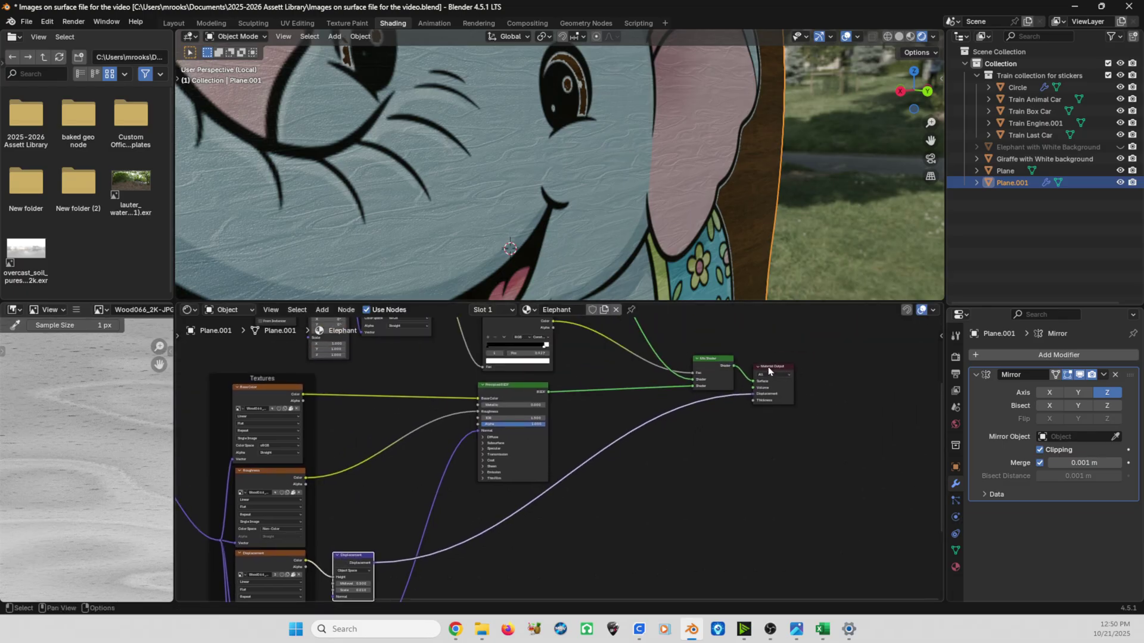
# Spread out the end of the elephant material's node tree by moving the Material Output and Mix Shader nodes apart
pyautogui.moveTo(773, 368); pyautogui.dragTo(818, 395)
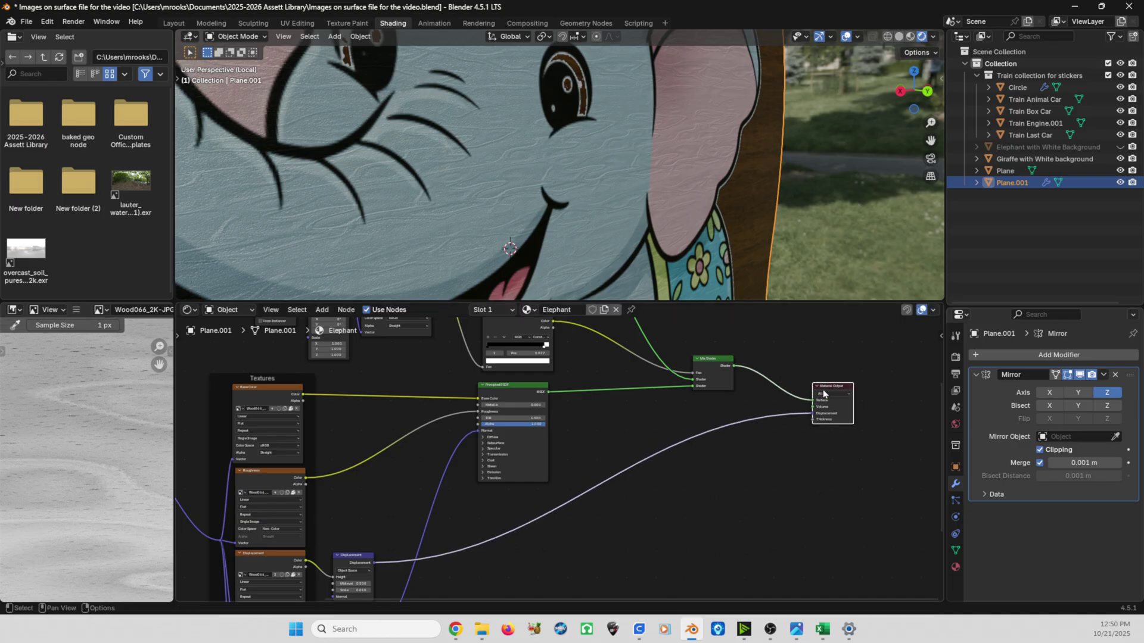
pyautogui.press('ctrl')
pyautogui.moveTo(719, 358); pyautogui.dragTo(733, 354)
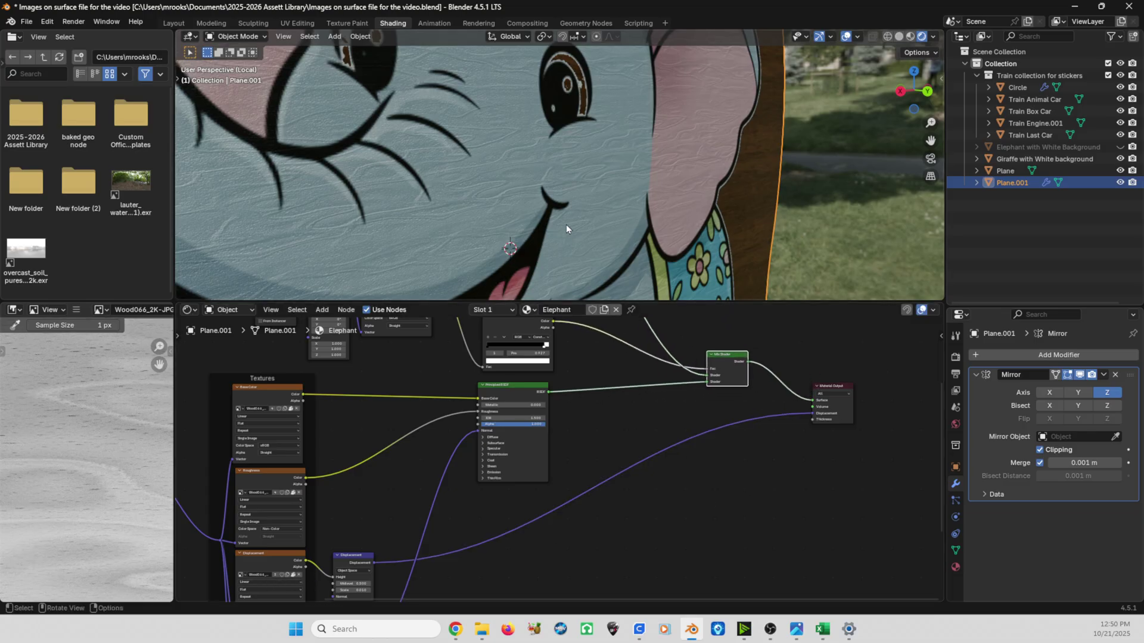
# Temporarily disconnect displacement from the Material Output to compare the relief on the elephant's face, and reconnect the Displacement node
pyautogui.moveTo(566, 228); pyautogui.dragTo(639, 199, button='middle')
pyautogui.scroll(-5, 640, 198)
pyautogui.moveTo(574, 159); pyautogui.dragTo(563, 158, button='middle')
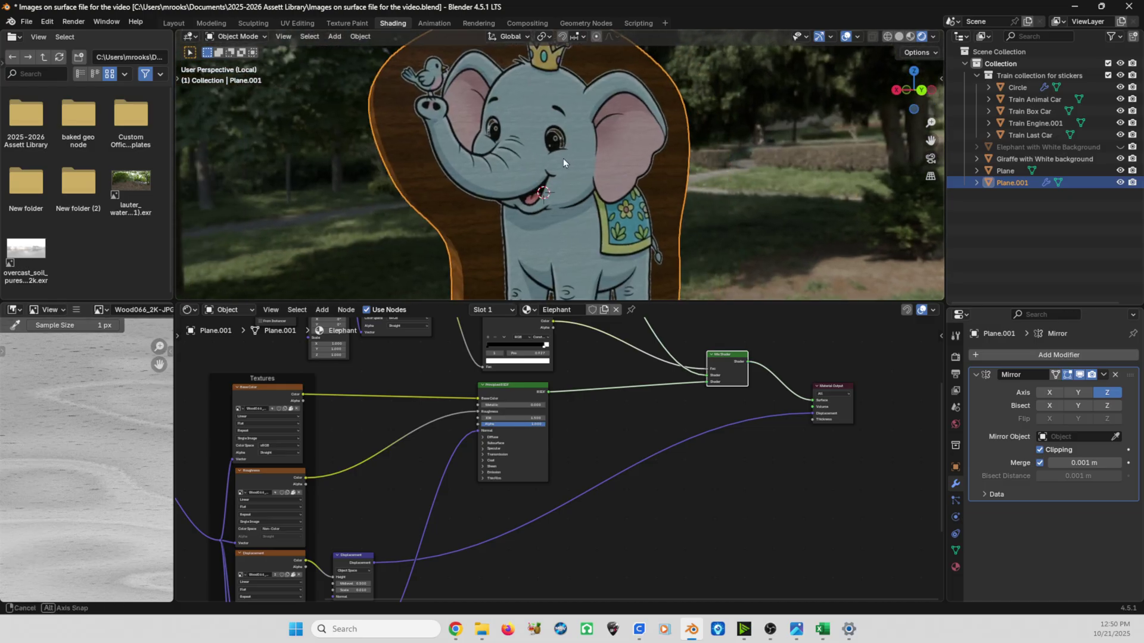
pyautogui.scroll(5, 577, 186)
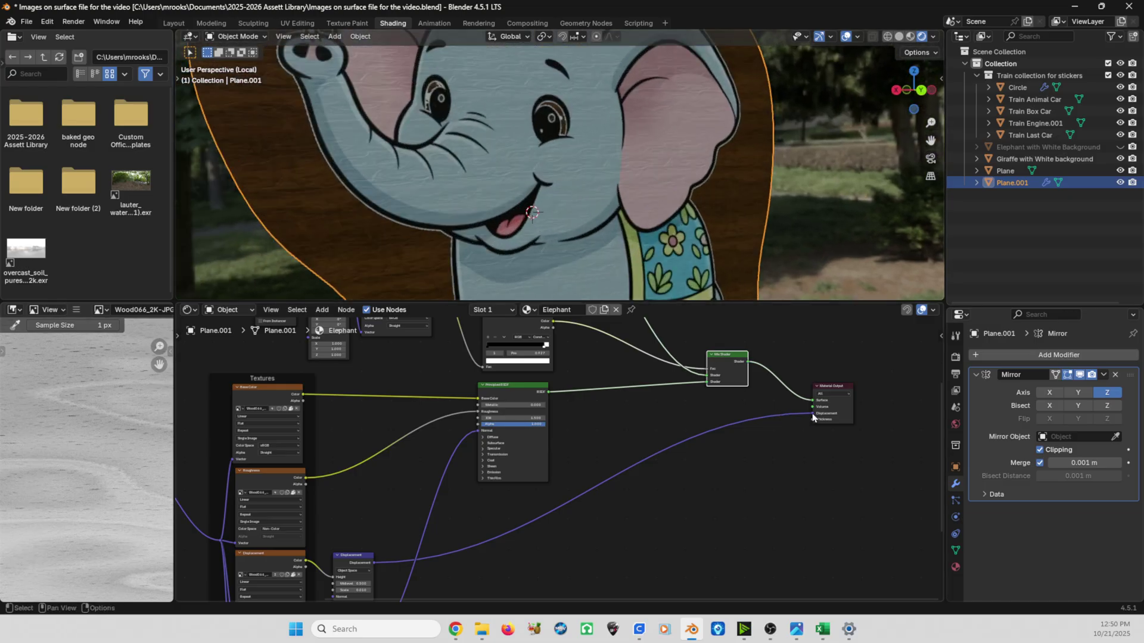
pyautogui.moveTo(813, 413); pyautogui.dragTo(685, 477)
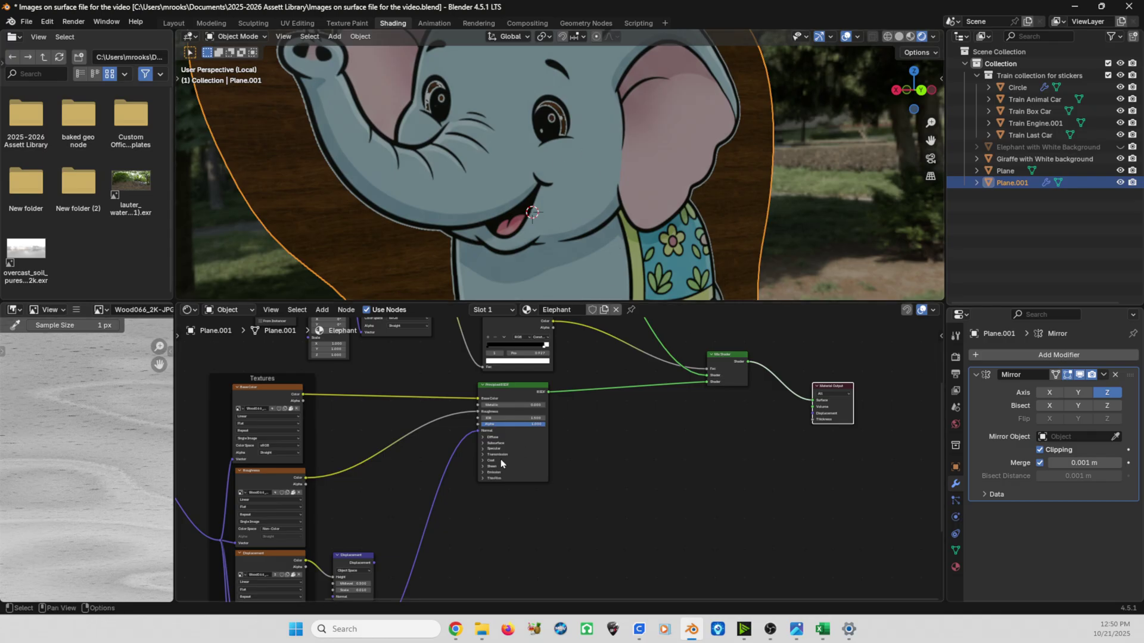
pyautogui.moveTo(501, 463); pyautogui.dragTo(512, 390, button='middle')
pyautogui.moveTo(386, 490); pyautogui.dragTo(826, 341)
# Enlarge the 3D viewport and review the whole elephant backing, including its front picture and wooden sides
pyautogui.moveTo(635, 134); pyautogui.dragTo(671, 192, button='middle')
pyautogui.scroll(-5, 504, 179)
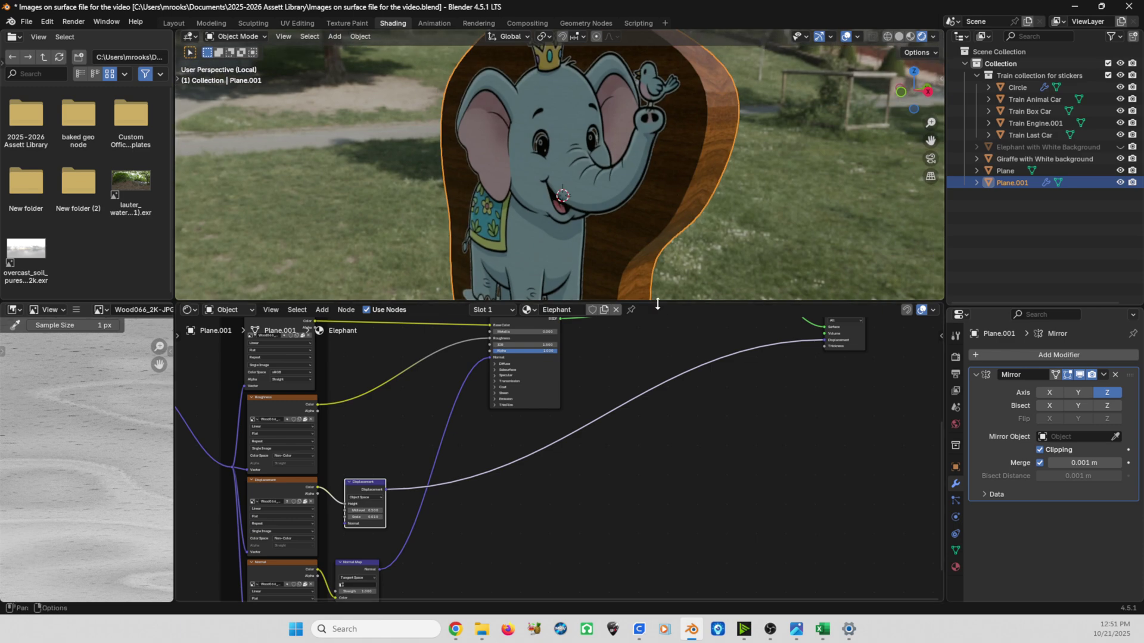
pyautogui.moveTo(656, 302); pyautogui.dragTo(668, 413)
pyautogui.moveTo(532, 316); pyautogui.dragTo(591, 291, button='middle')
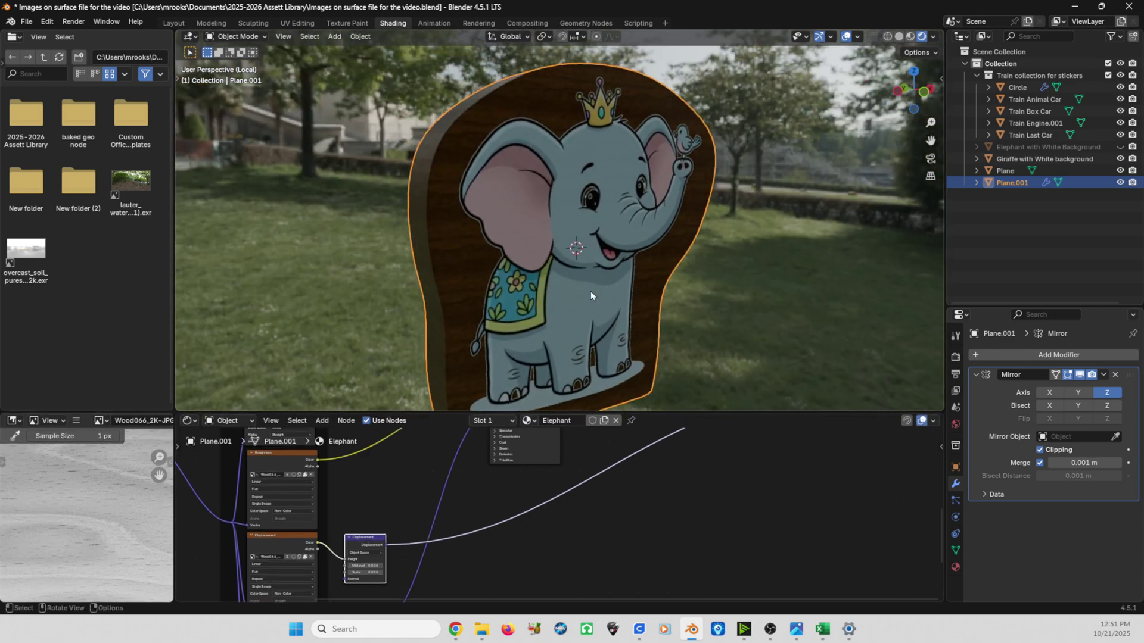
pyautogui.scroll(-3, 618, 277)
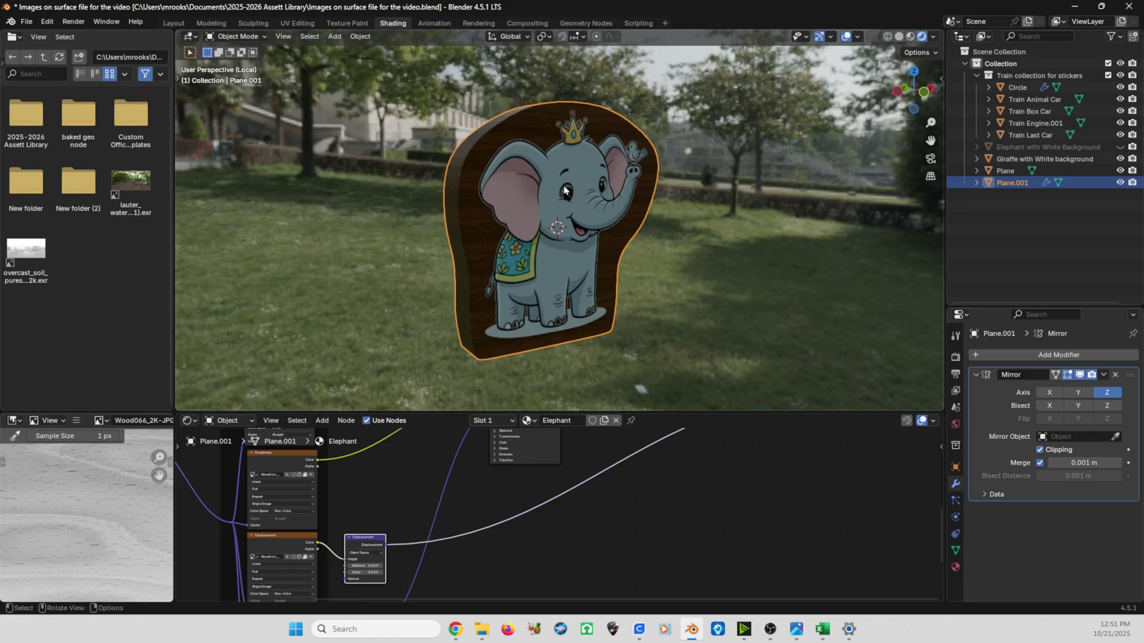